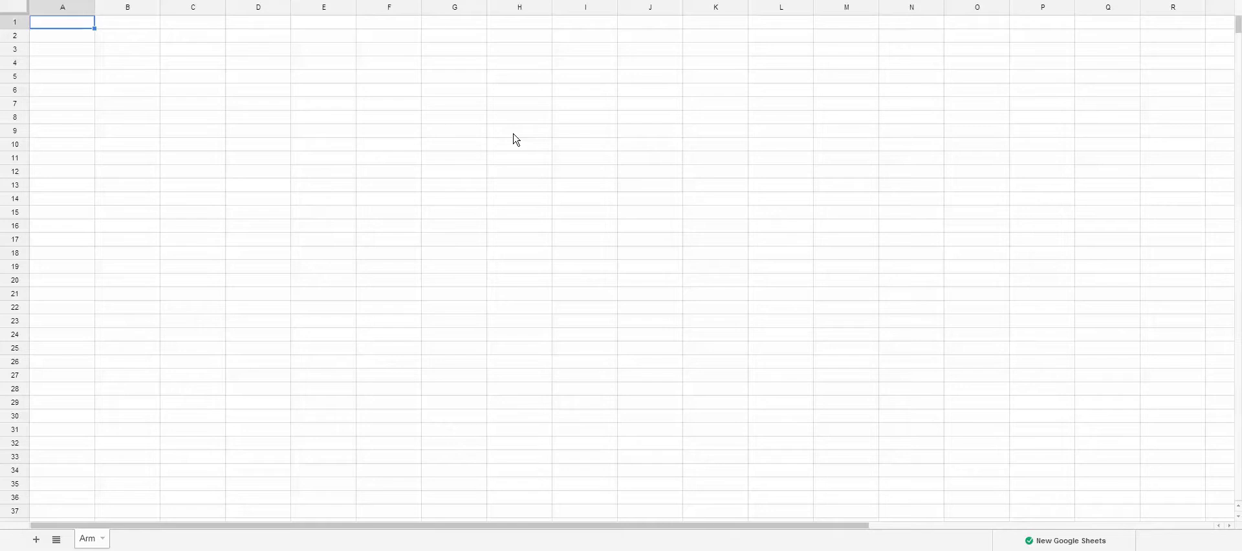
# - Type the Motor section title in cell A1
pyautogui.click(497, 144)
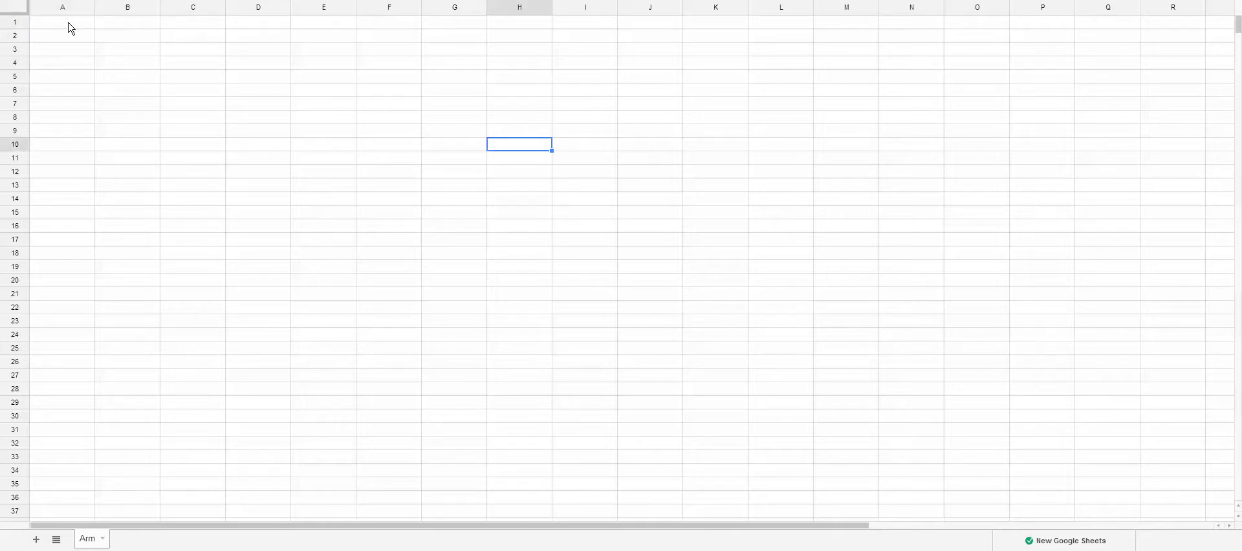
pyautogui.click(68, 23)
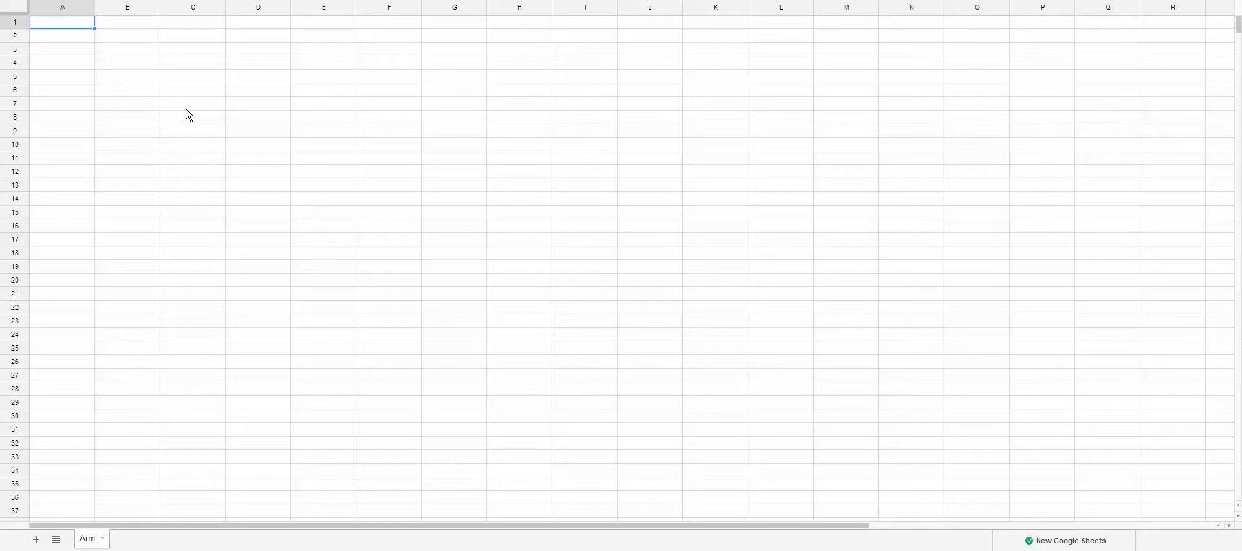
pyautogui.write('Motor')
pyautogui.press('Return')
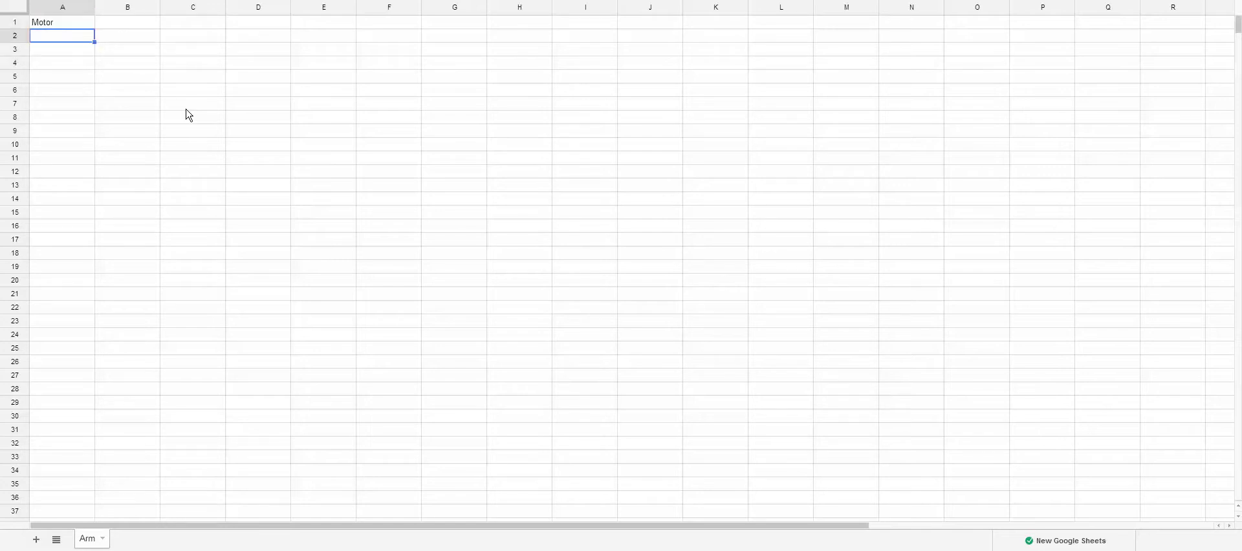
# - Enter the Free Speed (rpm) and Stall Torque (in-lb) headers in A2:B2
pyautogui.write('Free Spe')
pyautogui.write('ed (rpm)')
pyautogui.press('Tab')
pyautogui.write('S')
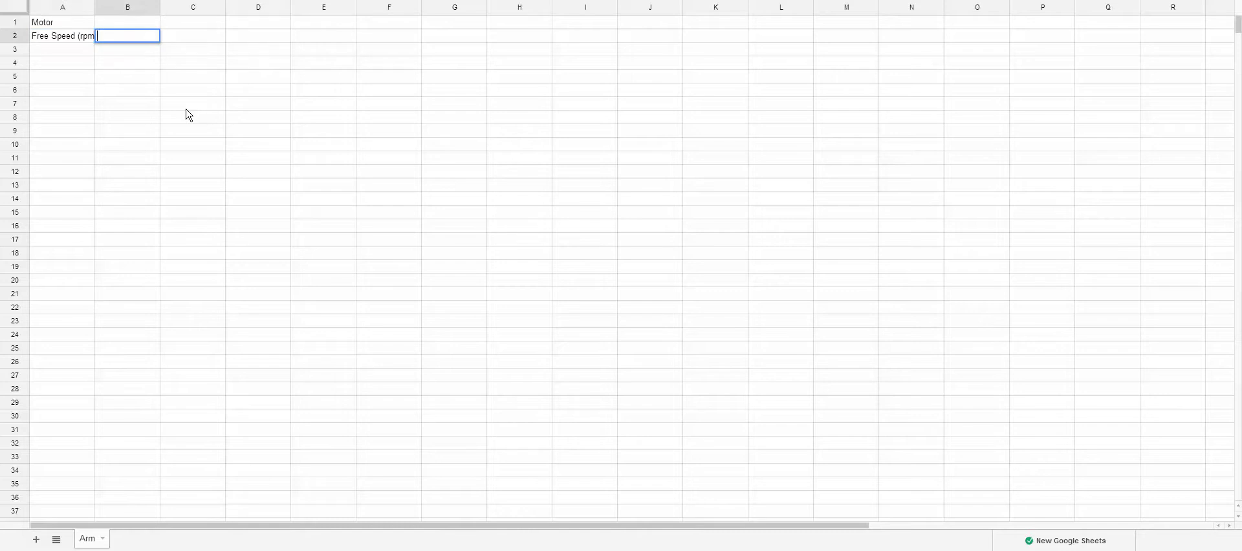
pyautogui.write('tall Torque (')
pyautogui.write('in-lb)')
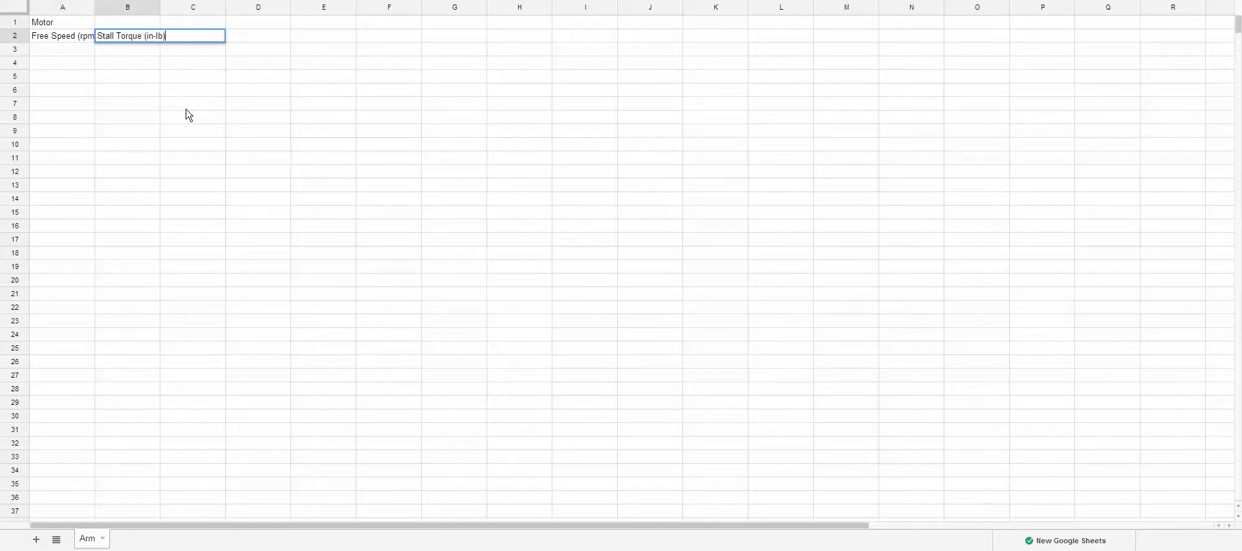
pyautogui.press('Return')
pyautogui.press('Up')
pyautogui.press('Up')
pyautogui.press('Right')
pyautogui.press('Right')
pyautogui.press('Down')
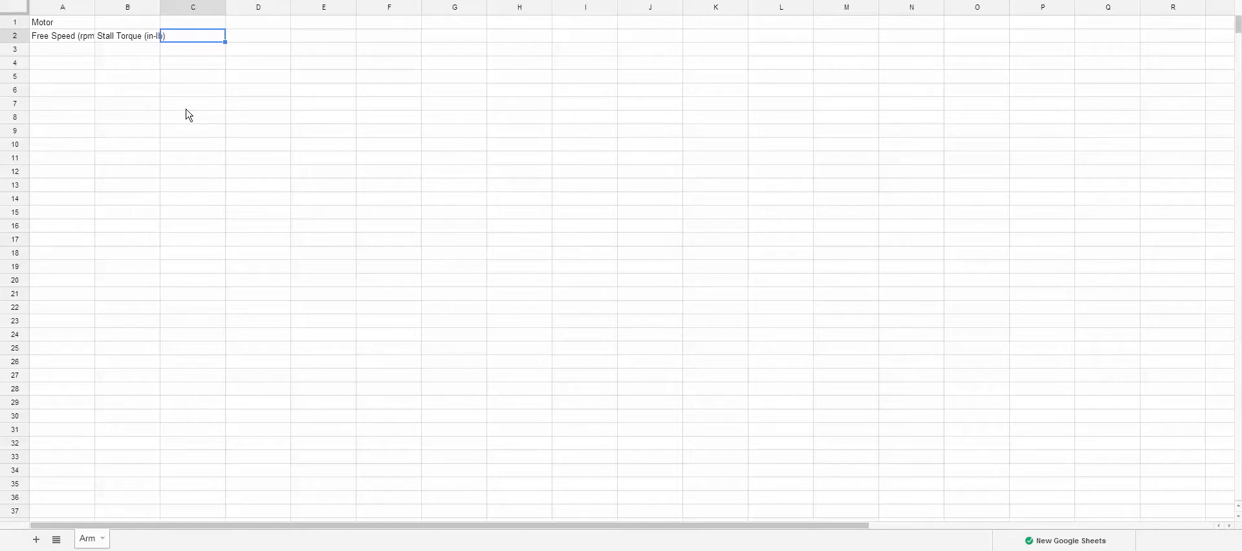
# - Add the Stall Current (A) and # Motors headers in C2:D2
pyautogui.write('Stall T')
pyautogui.press('BackSpace')
pyautogui.press('BackSpace')
pyautogui.write('ll Cu')
pyautogui.write('rrent (A')
pyautogui.press('Tab')
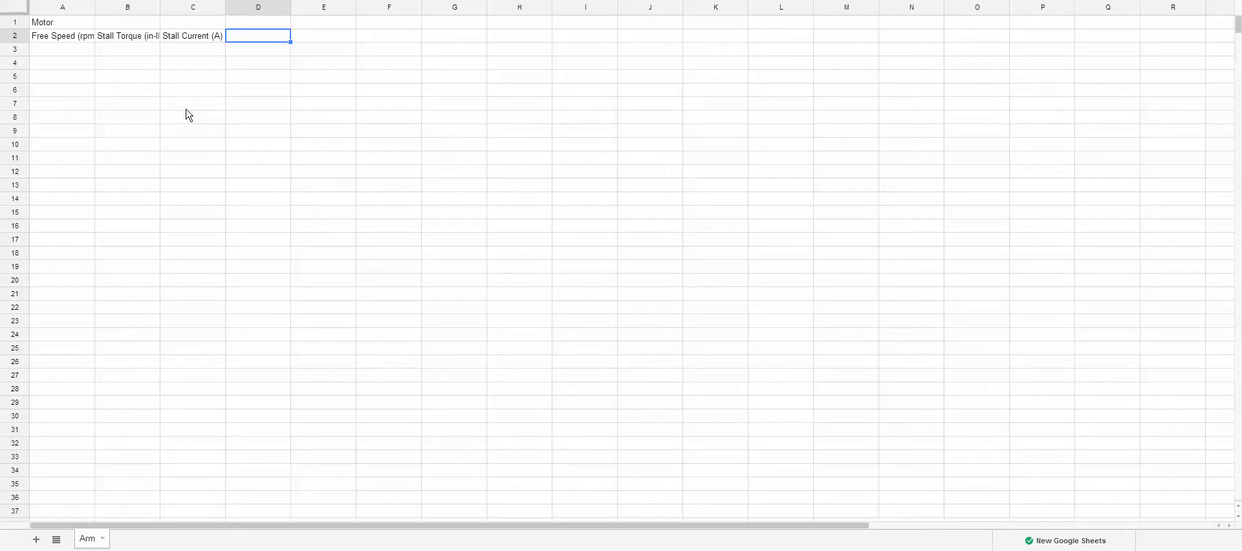
pyautogui.write('Fr')
pyautogui.press('BackSpace')
pyautogui.press('BackSpace')
pyautogui.write('# Motor')
pyautogui.write('s')
pyautogui.press('Return')
pyautogui.press('Left')
pyautogui.press('Left')
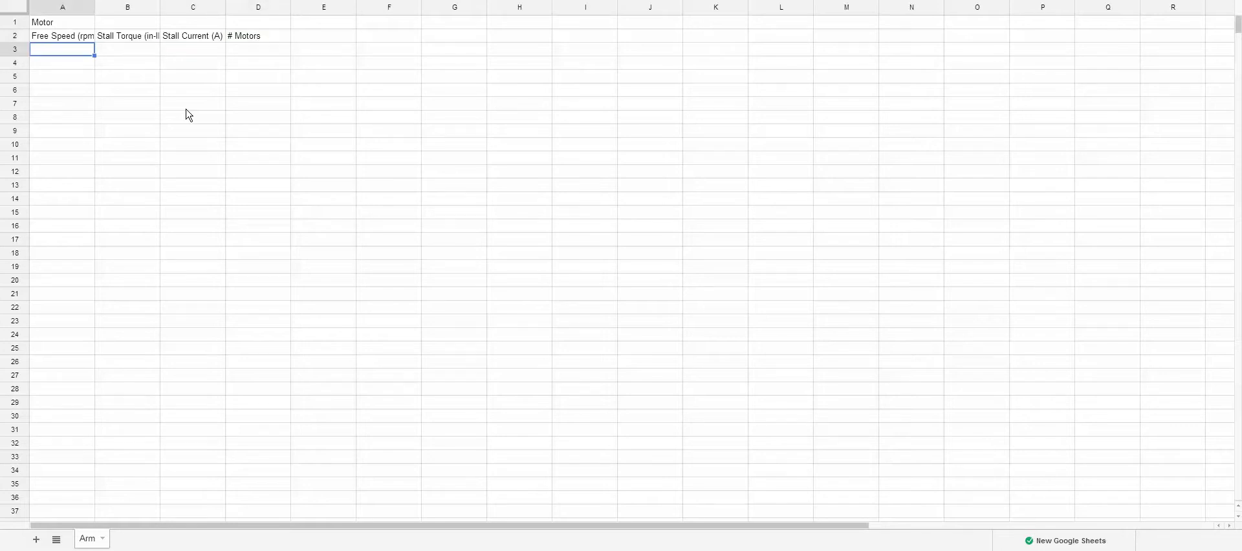
# - Enter the motor values 14000, 3.5, 41 and 2 across row 3
pyautogui.write('14')
pyautogui.press('BackSpace')
pyautogui.press('BackSpace')
pyautogui.write('140')
pyautogui.write('00')
pyautogui.press('Tab')
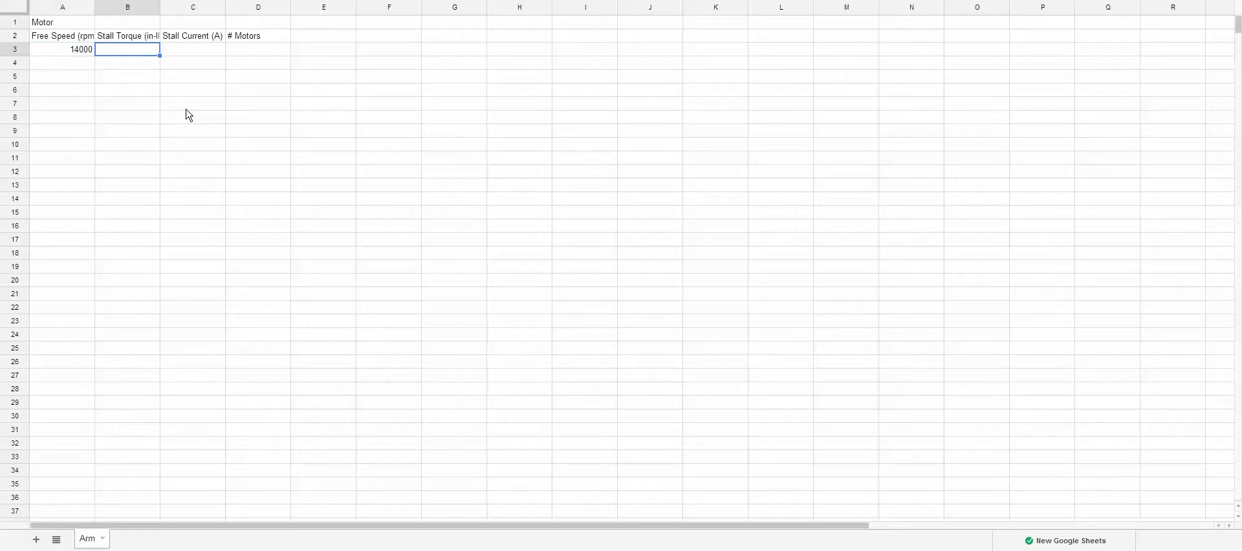
pyautogui.write('3')
pyautogui.write('.5')
pyautogui.press('Tab')
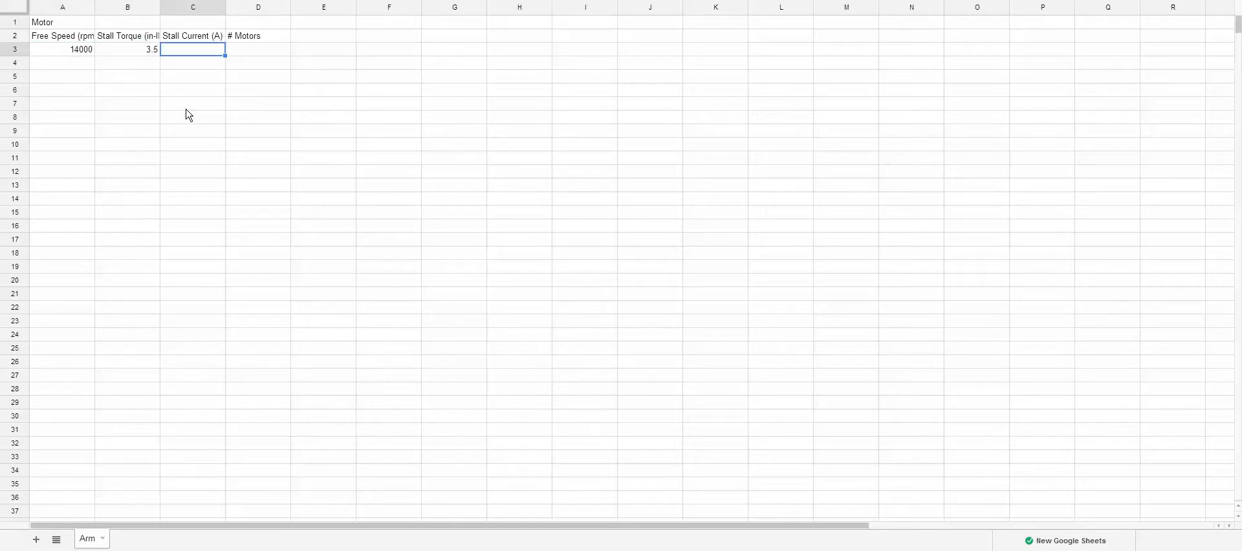
pyautogui.write('41')
pyautogui.press('Tab')
pyautogui.write('2')
pyautogui.press('Return')
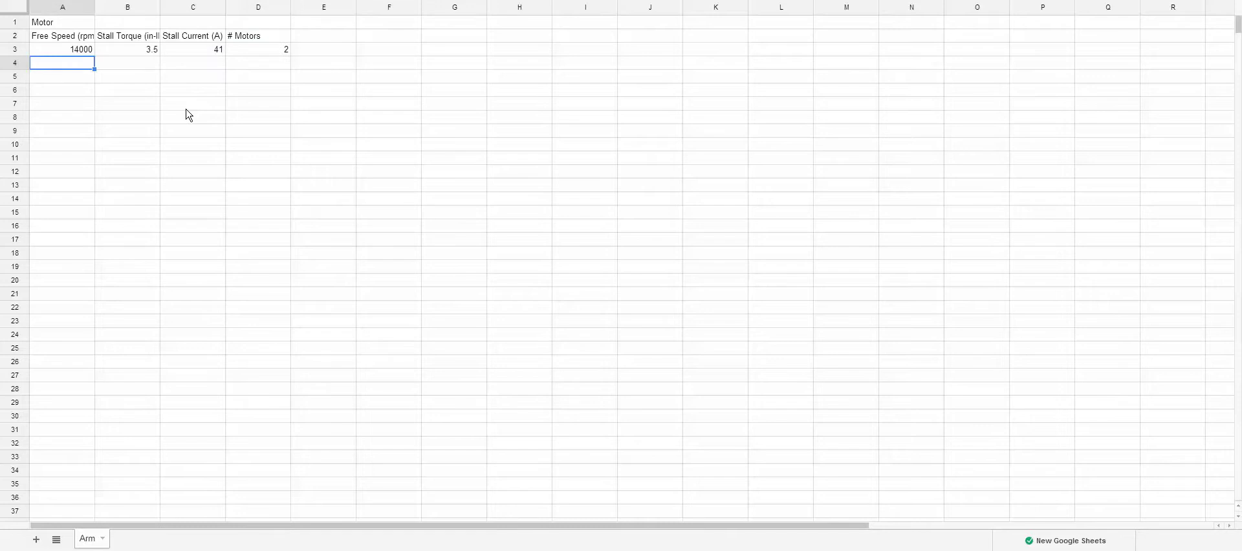
# - Apply all borders to the motor table cells A2:D3
pyautogui.moveTo(83, 37); pyautogui.dragTo(285, 50)
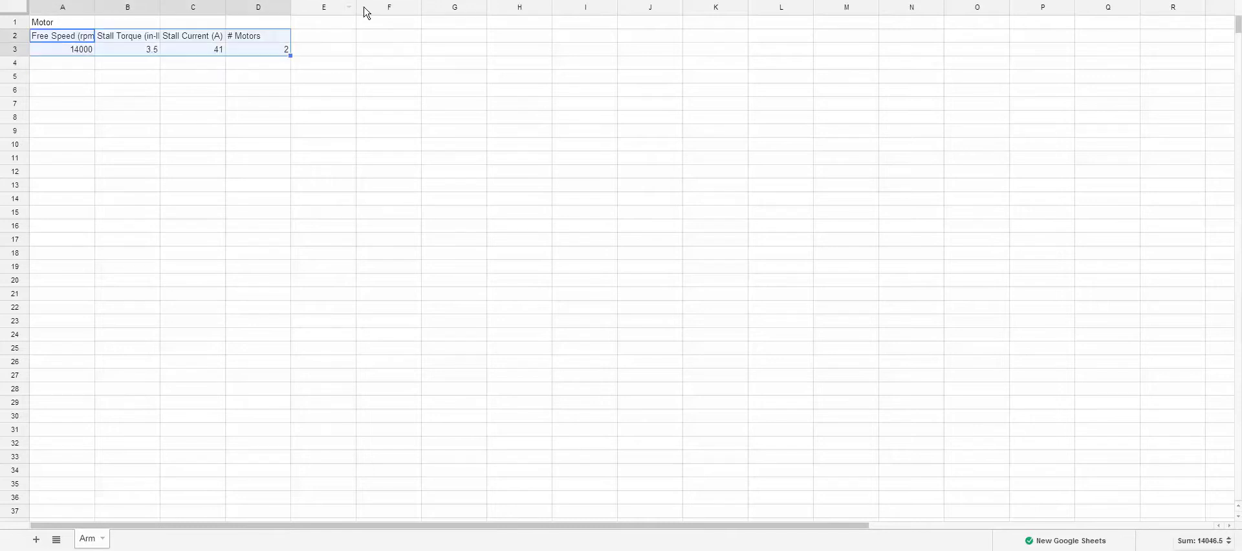
pyautogui.click(430, 2)
pyautogui.click(389, 77)
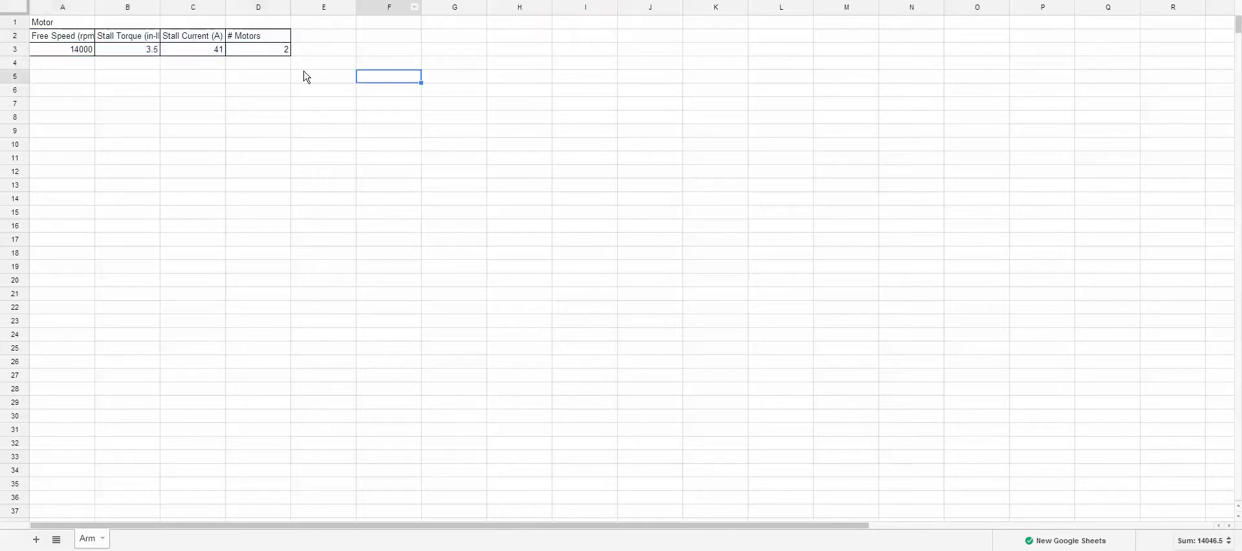
# - Rename the title to Motor Spec and reapply all borders to A2:D3
pyautogui.click(64, 22)
pyautogui.doubleClick(64, 23)
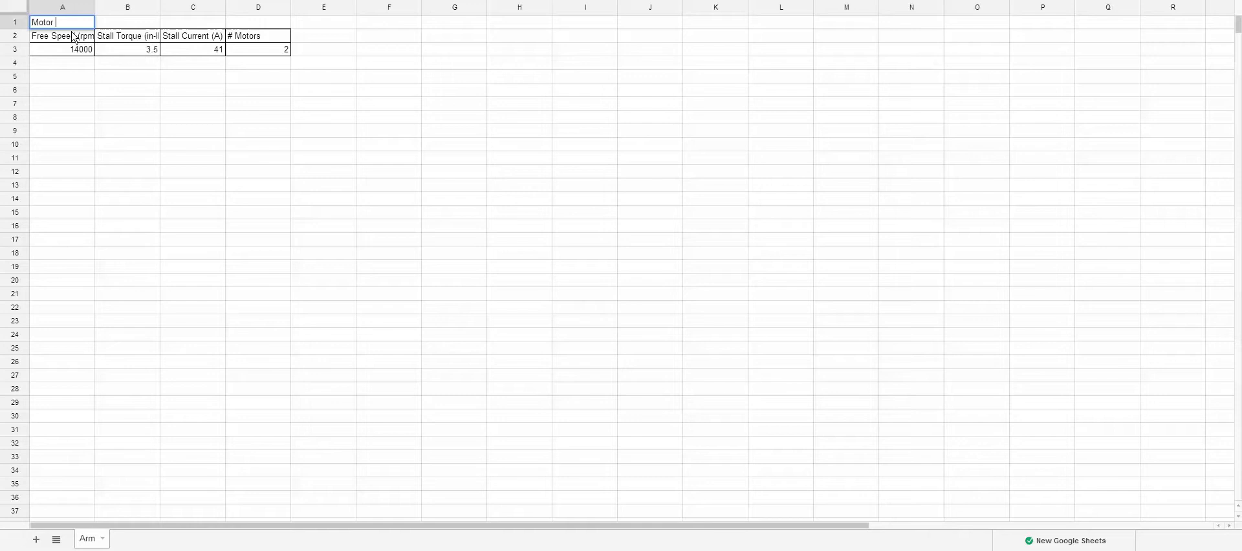
pyautogui.write('Spec')
pyautogui.press('Return')
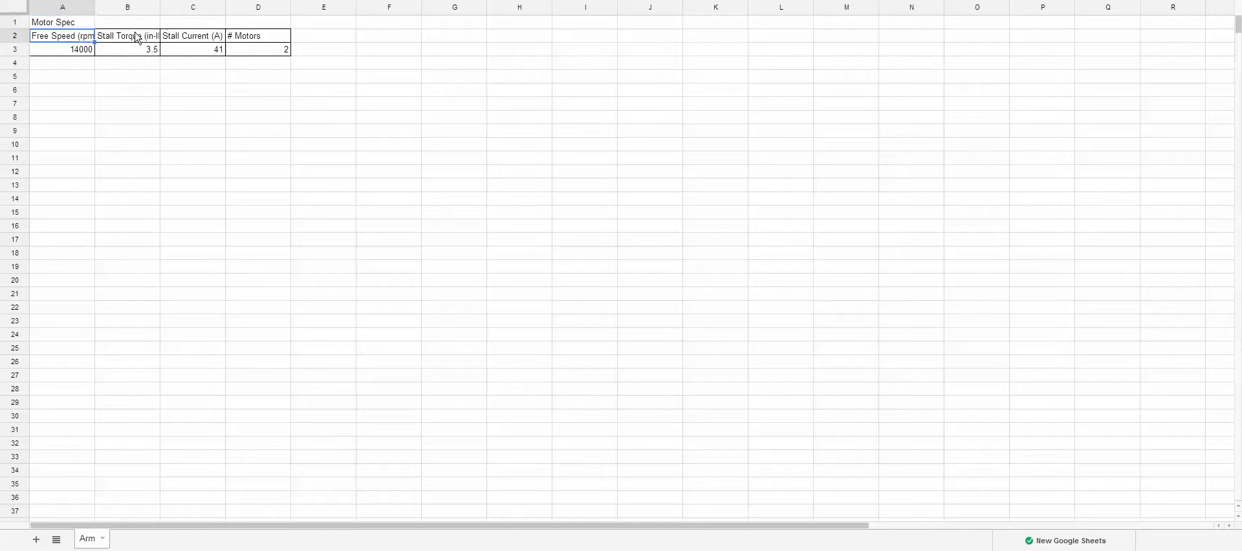
pyautogui.moveTo(49, 39); pyautogui.dragTo(275, 54)
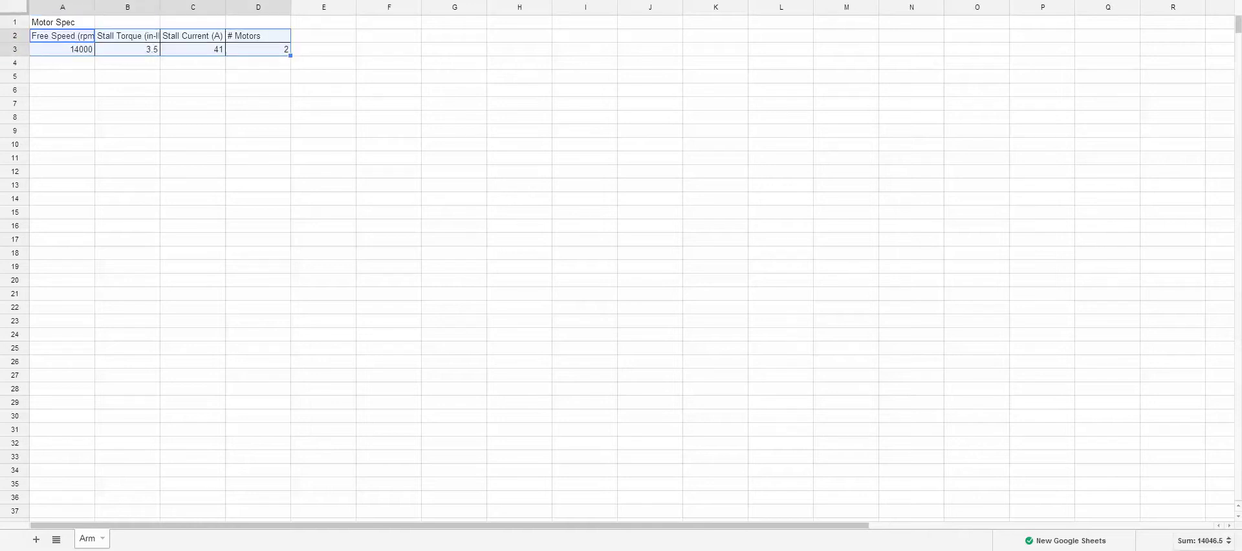
pyautogui.click(436, 5)
pyautogui.click(323, 130)
# - Center and wrap the header row text, then check the row-3 values
pyautogui.moveTo(61, 37); pyautogui.dragTo(285, 39)
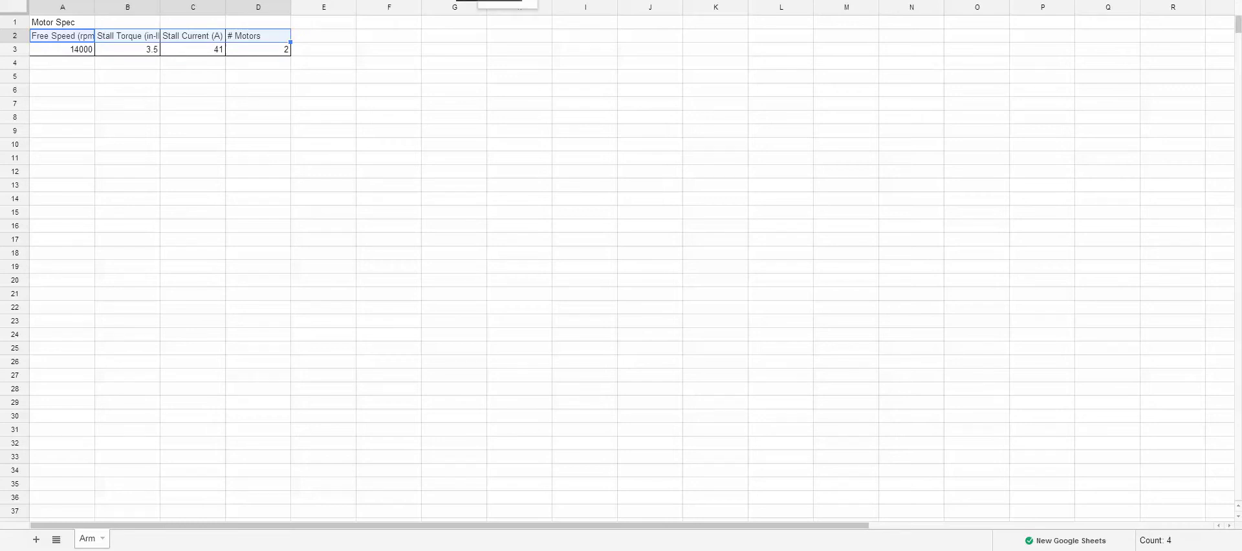
pyautogui.click(507, 10)
pyautogui.click(385, 86)
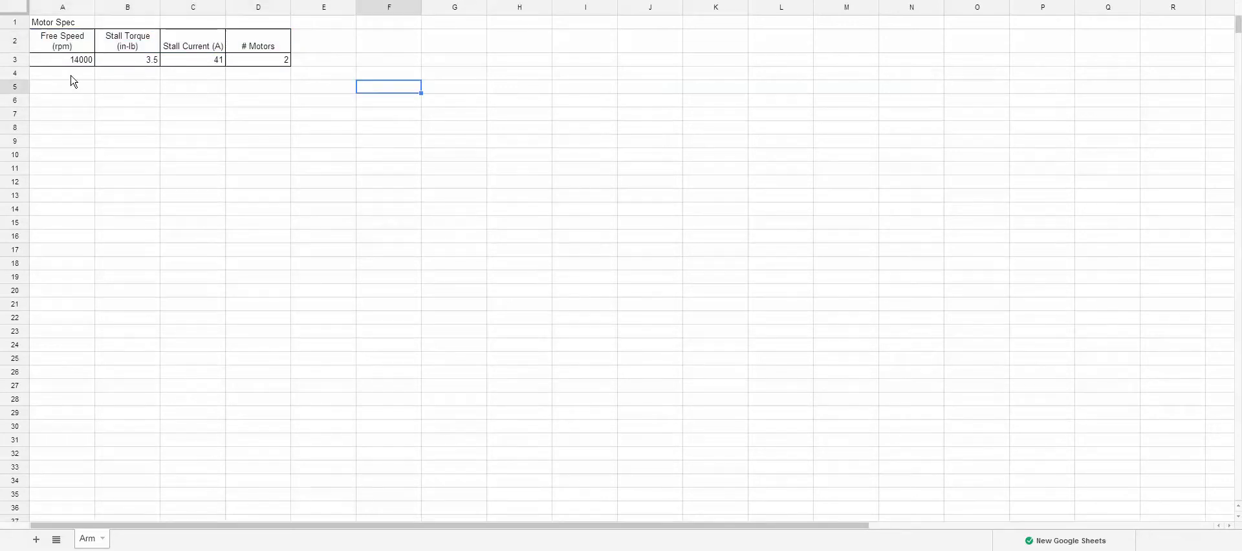
pyautogui.moveTo(65, 40); pyautogui.dragTo(245, 51)
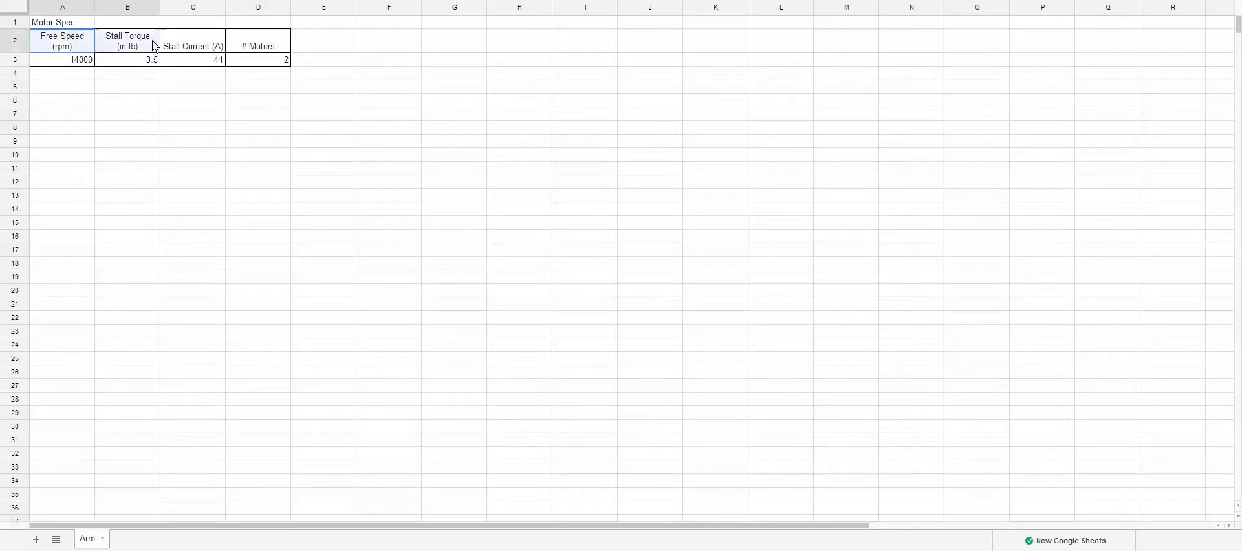
pyautogui.click(300, 63)
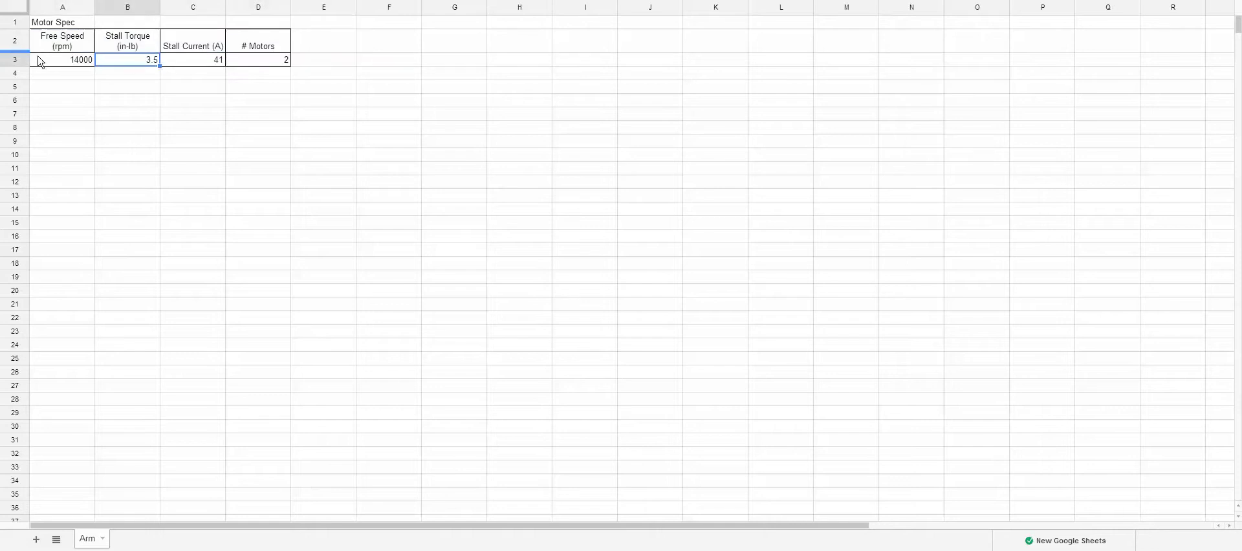
pyautogui.moveTo(194, 61); pyautogui.dragTo(168, 66)
pyautogui.click(184, 63)
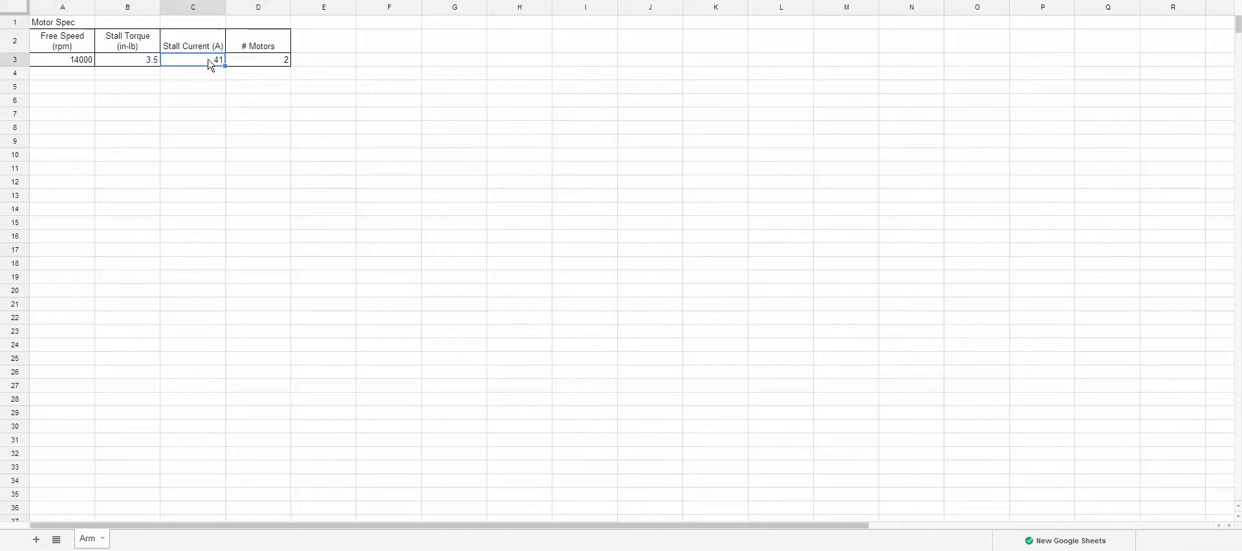
pyautogui.moveTo(87, 62); pyautogui.dragTo(219, 62)
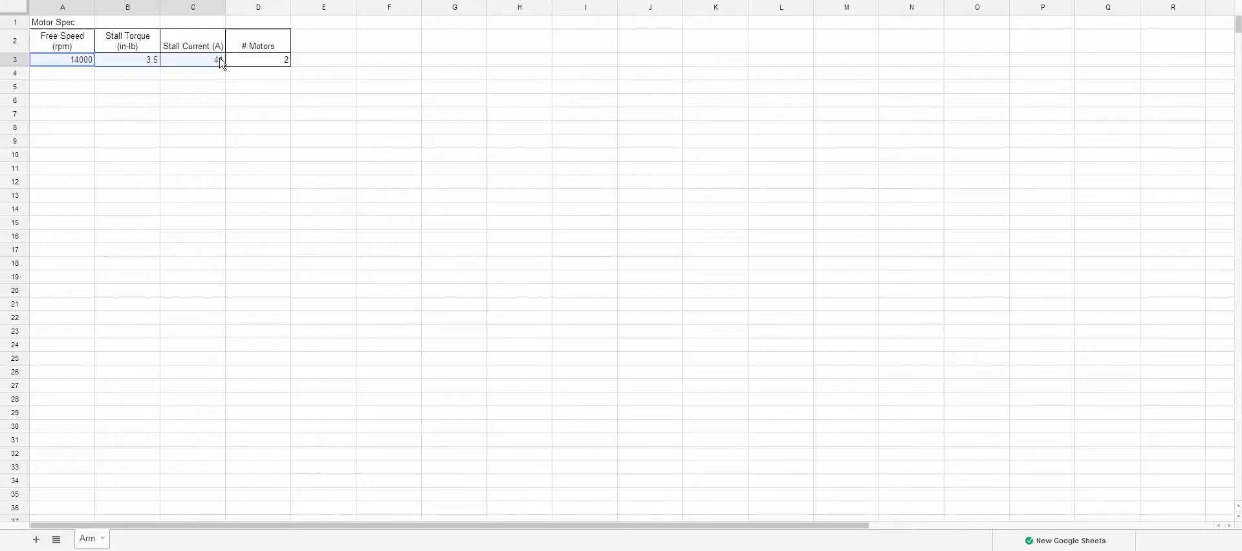
pyautogui.click(198, 75)
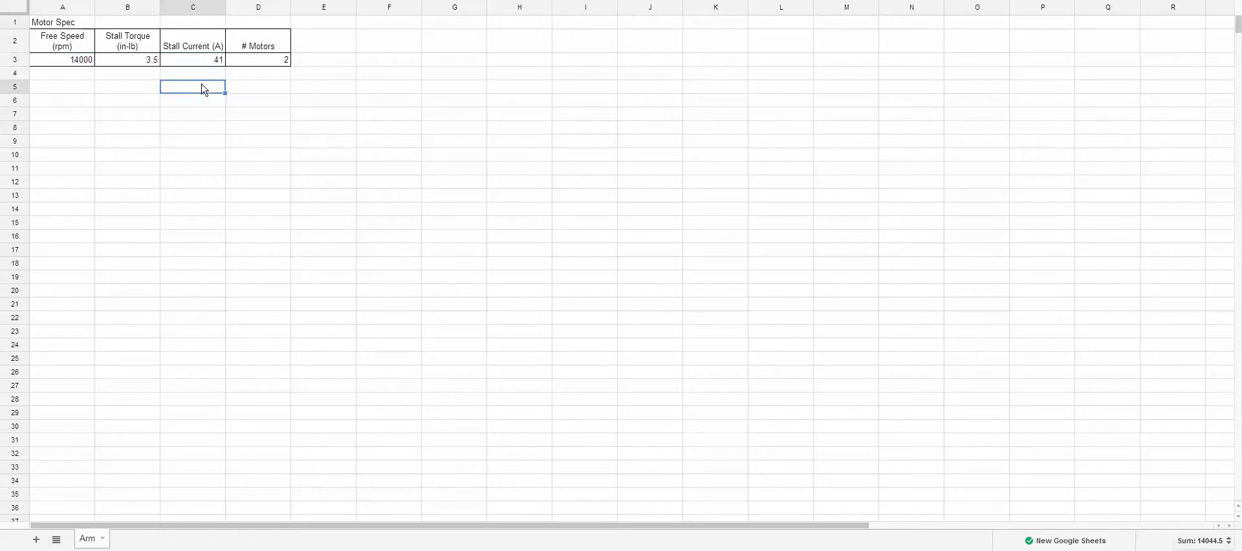
# - Try 133 and =C3*3 below the stall current, then clear both trial entries
pyautogui.write('133')
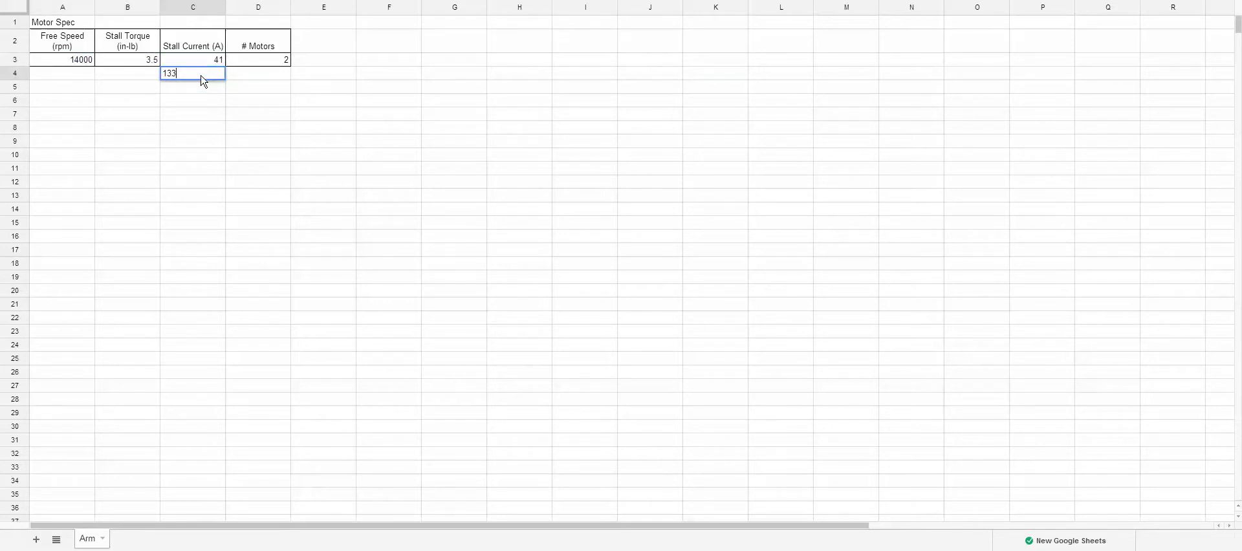
pyautogui.press('Return')
pyautogui.write('=C3')
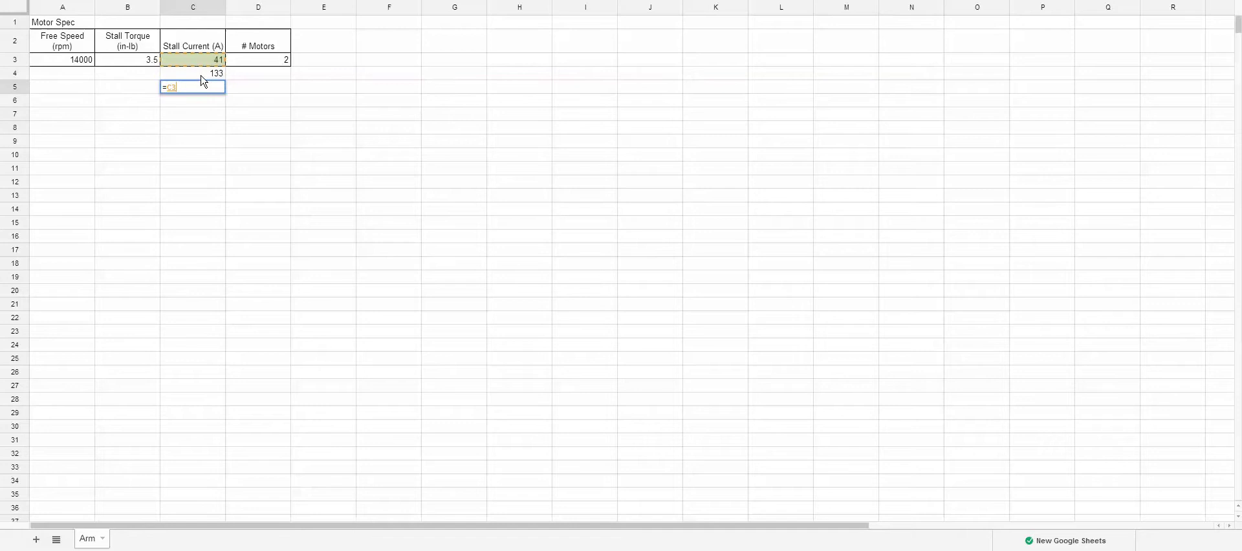
pyautogui.write('*3')
pyautogui.press('Return')
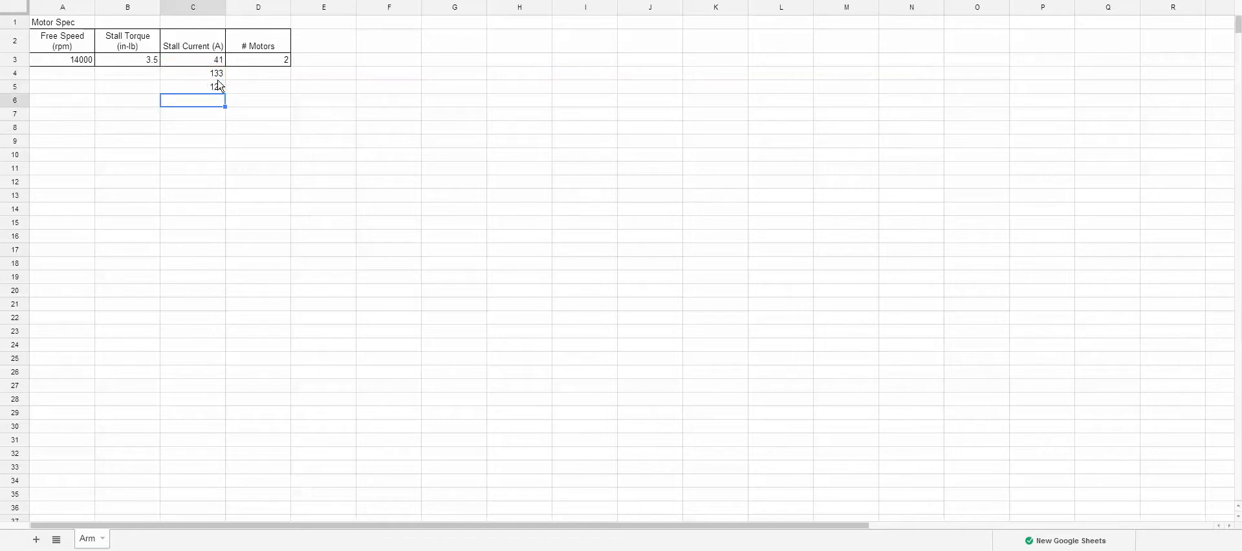
pyautogui.moveTo(221, 88)
pyautogui.mouseDown()
pyautogui.moveTo(219, 76)
pyautogui.moveTo(220, 91)
pyautogui.mouseUp()
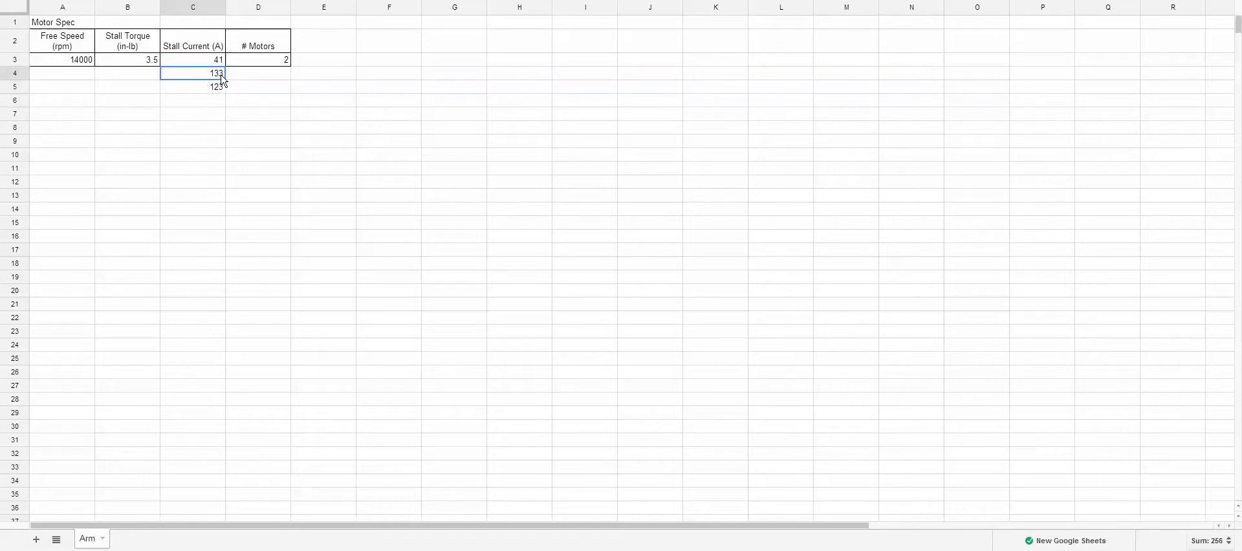
pyautogui.press('Delete')
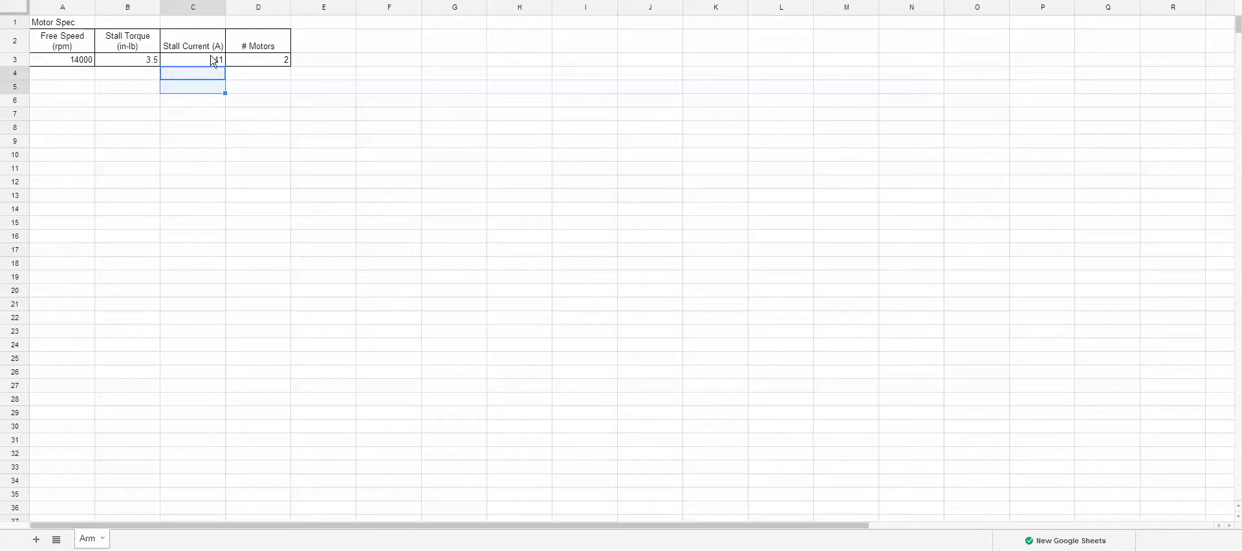
# - Check the 41 A stall current, then select A5 for the next section
pyautogui.click(212, 59)
pyautogui.click(209, 74)
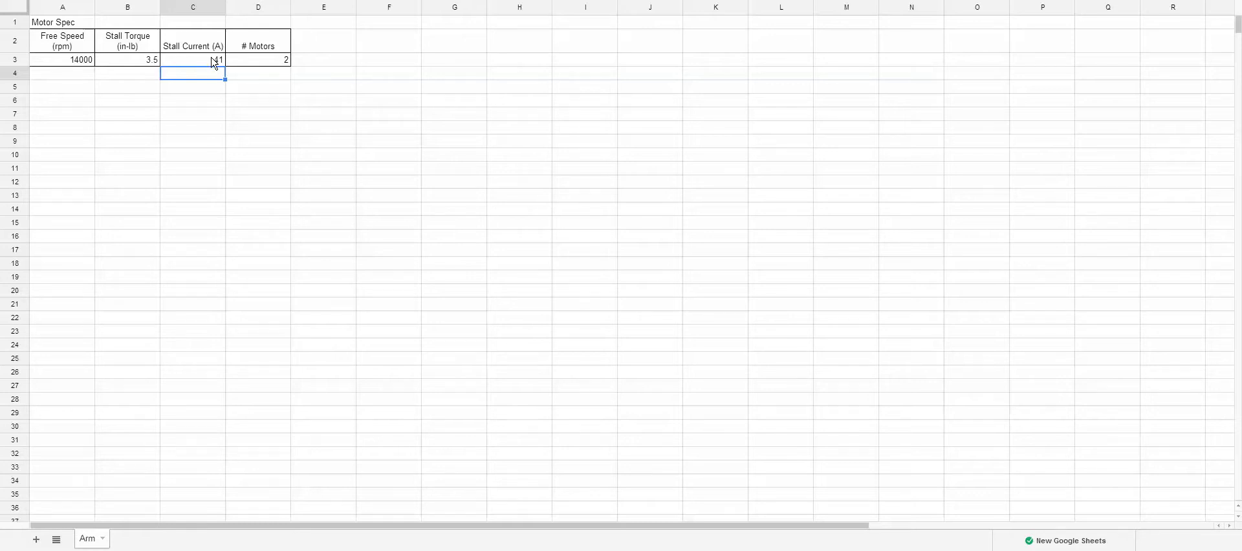
pyautogui.click(71, 90)
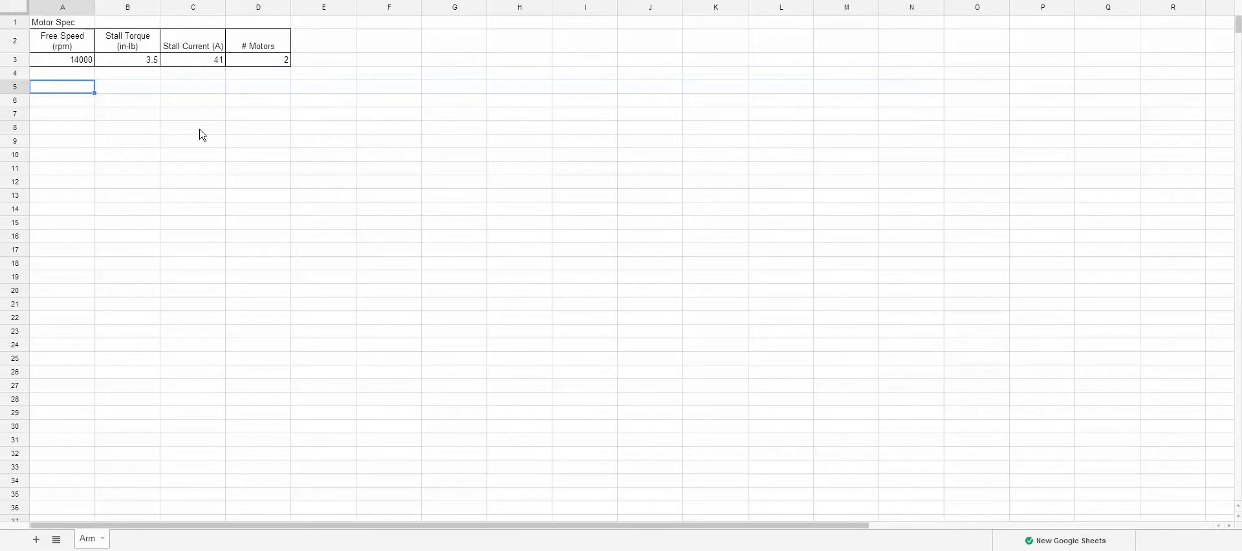
# - Add the Gearbox heading with Stage, Pinion and Spur column headers
pyautogui.write('Gearbox')
pyautogui.press('Return')
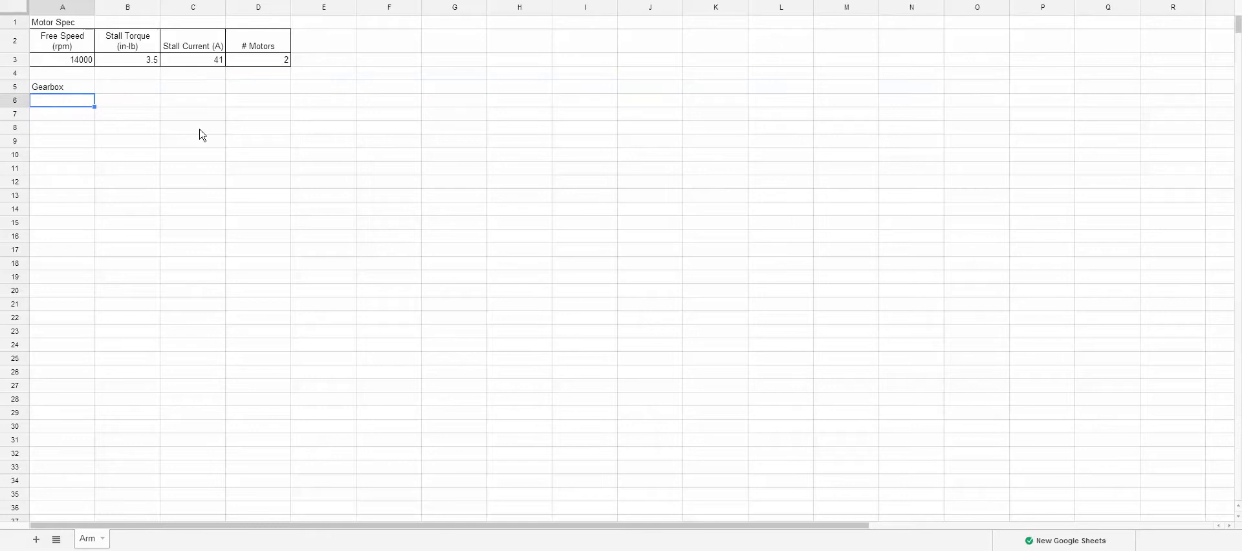
pyautogui.write('Stage')
pyautogui.press('Tab')
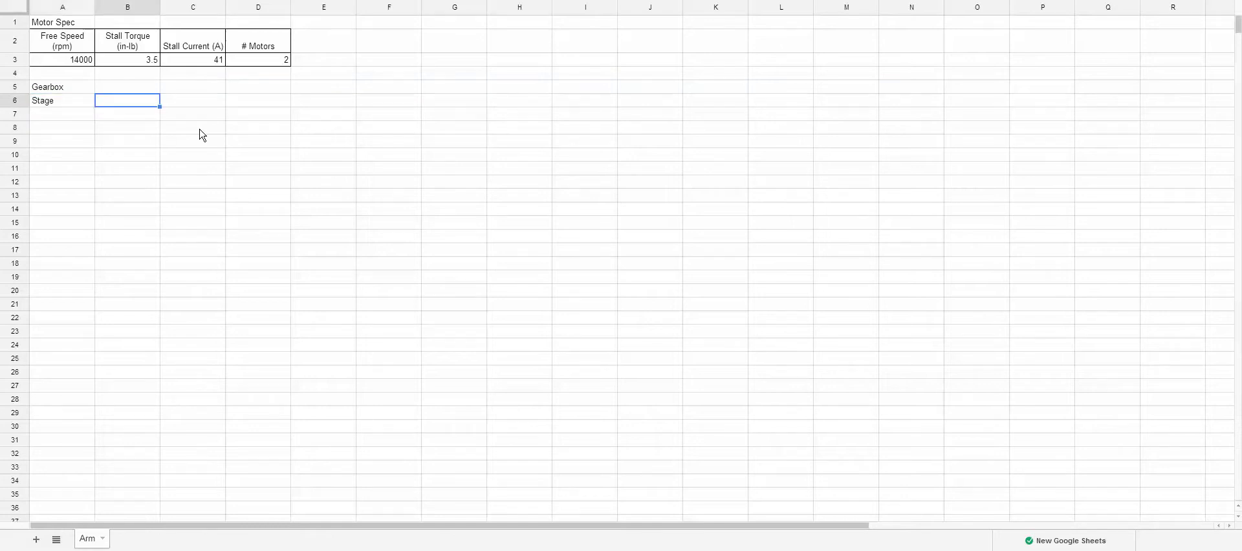
pyautogui.write('Pinion')
pyautogui.press('Tab')
pyautogui.write('Spur')
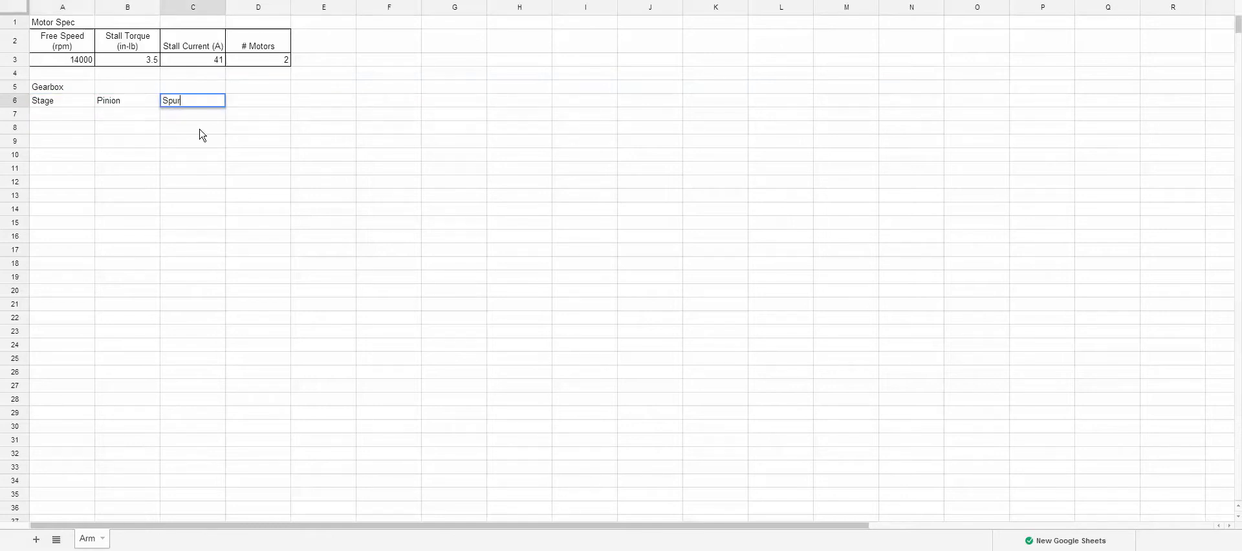
pyautogui.press('Return')
pyautogui.write('Ver')
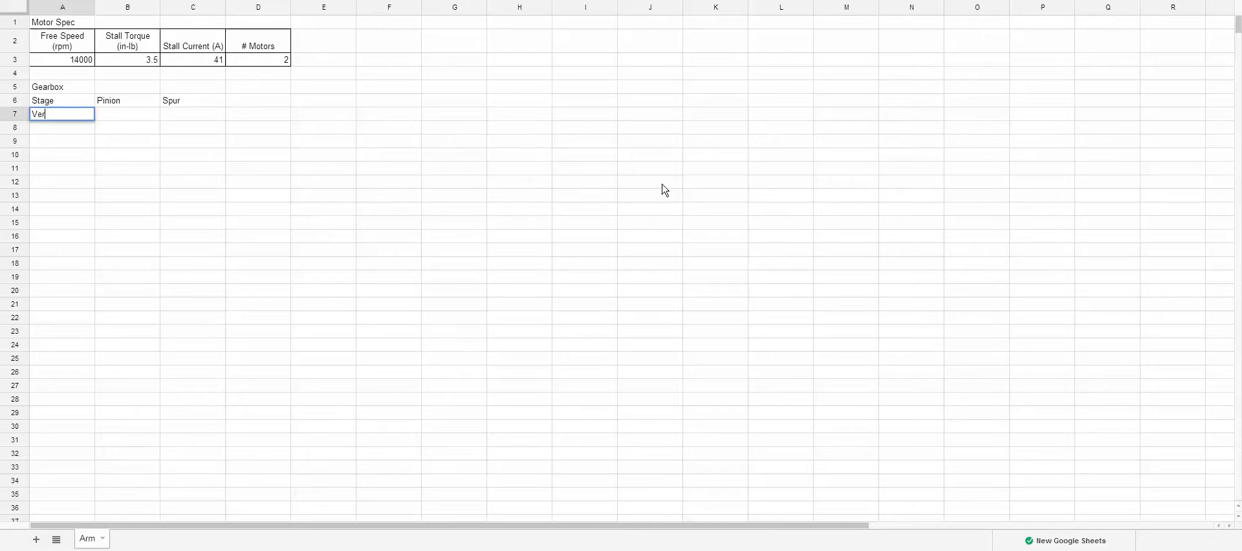
# - List the stages Versa 1, Versa 2, Versa 3, Spur and Chain under Stage
pyautogui.write('sa 1')
pyautogui.press('Return')
pyautogui.write('Versa 2')
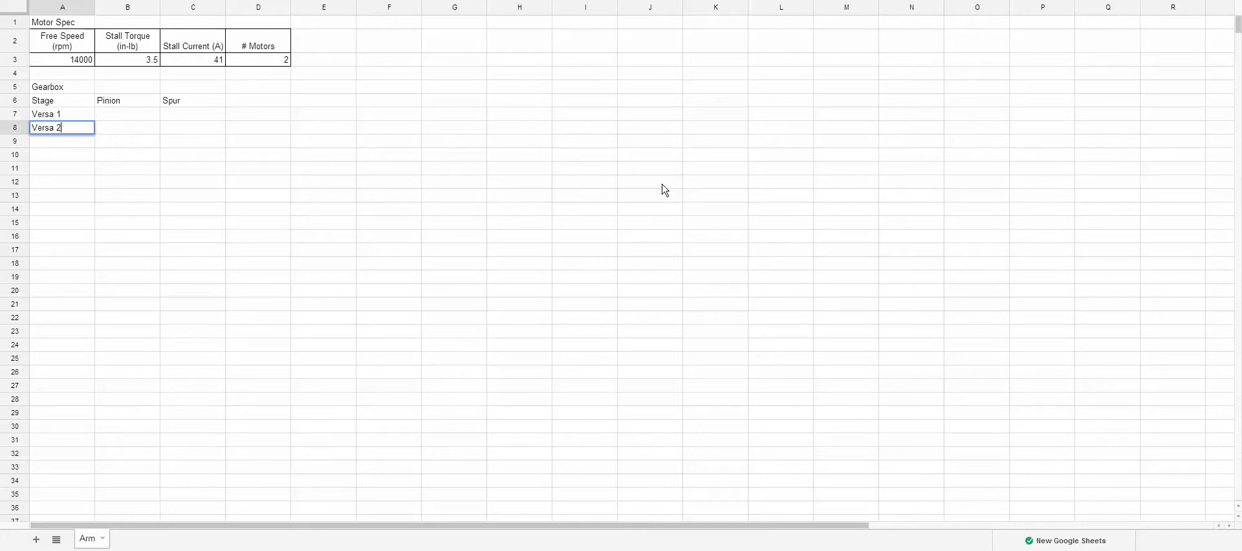
pyautogui.press('Return')
pyautogui.write('Versa 3')
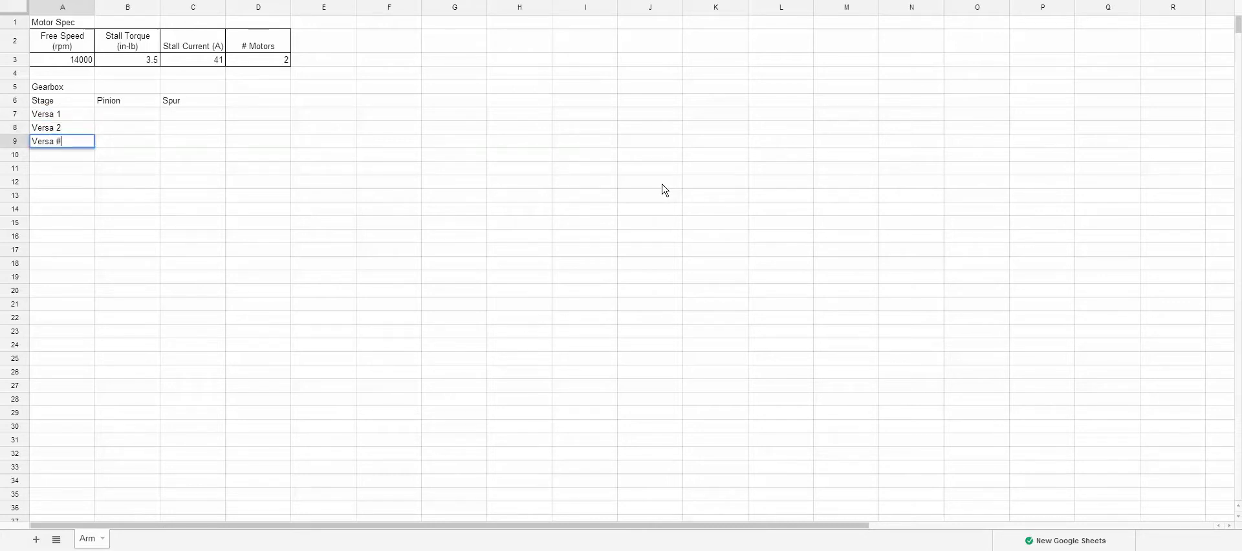
pyautogui.press('Return')
pyautogui.write('Spur')
pyautogui.press('Return')
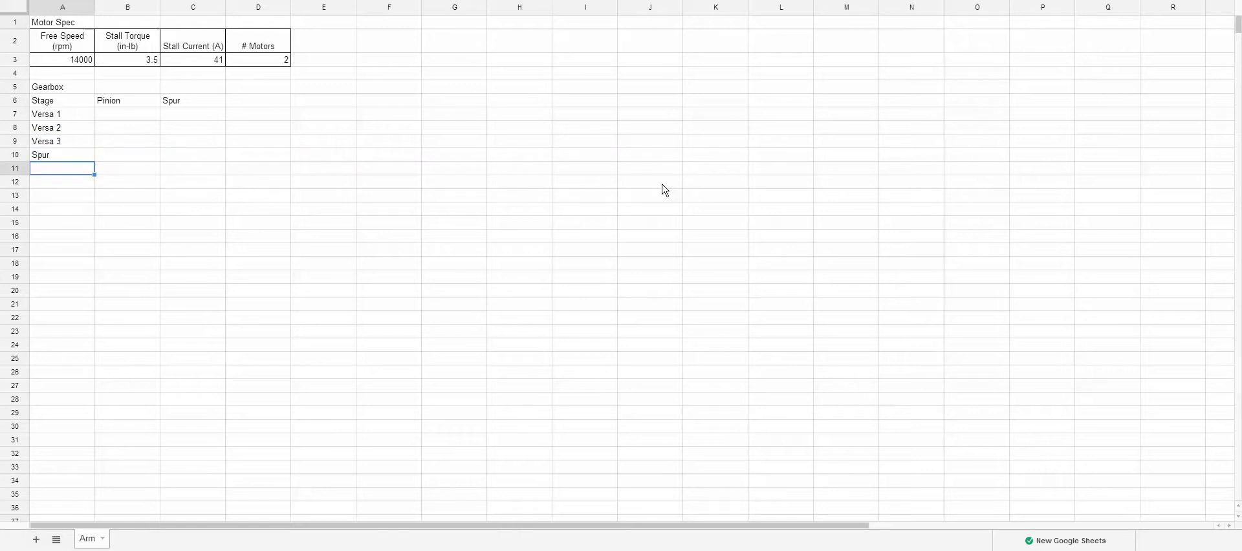
pyautogui.write('Chain')
pyautogui.press('Tab')
pyautogui.press('Up')
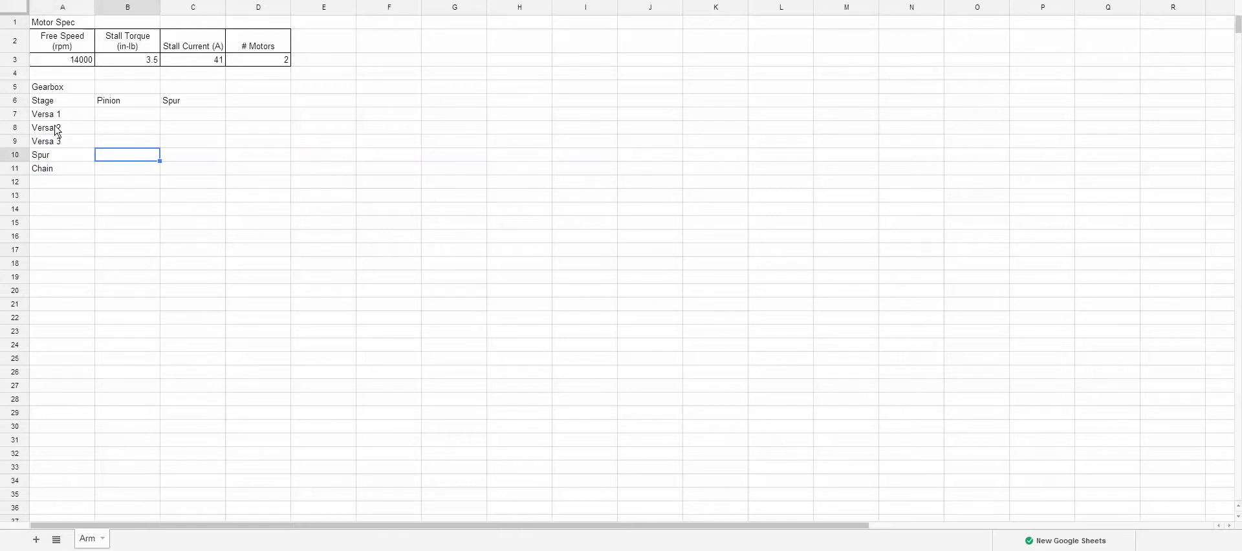
# - Apply all borders to the Gearbox table block
pyautogui.moveTo(54, 115); pyautogui.dragTo(57, 188)
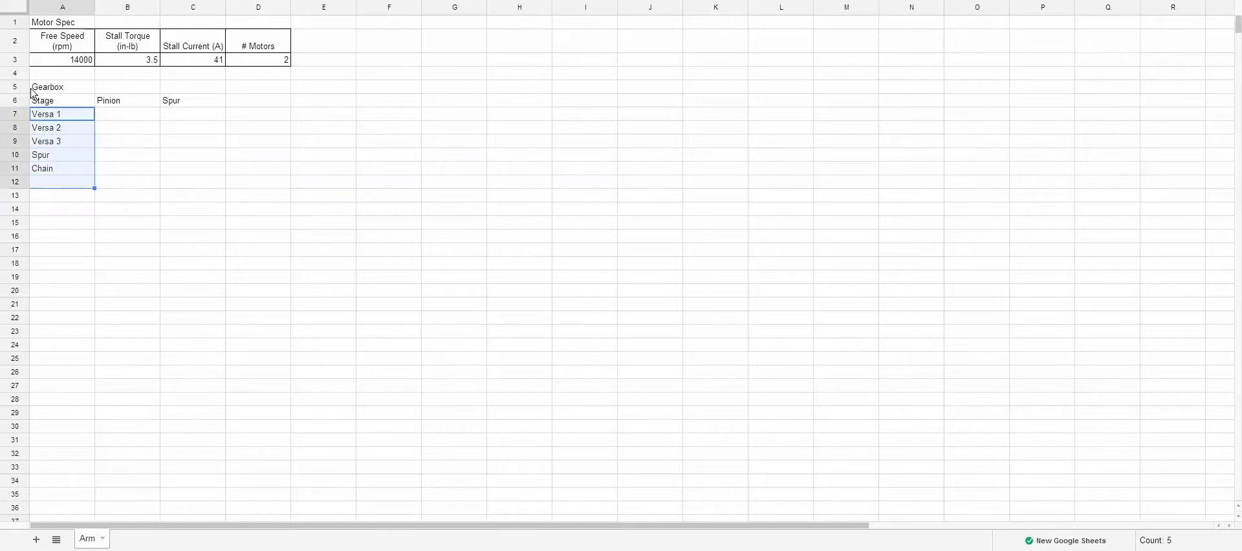
pyautogui.click(172, 112)
pyautogui.click(45, 156)
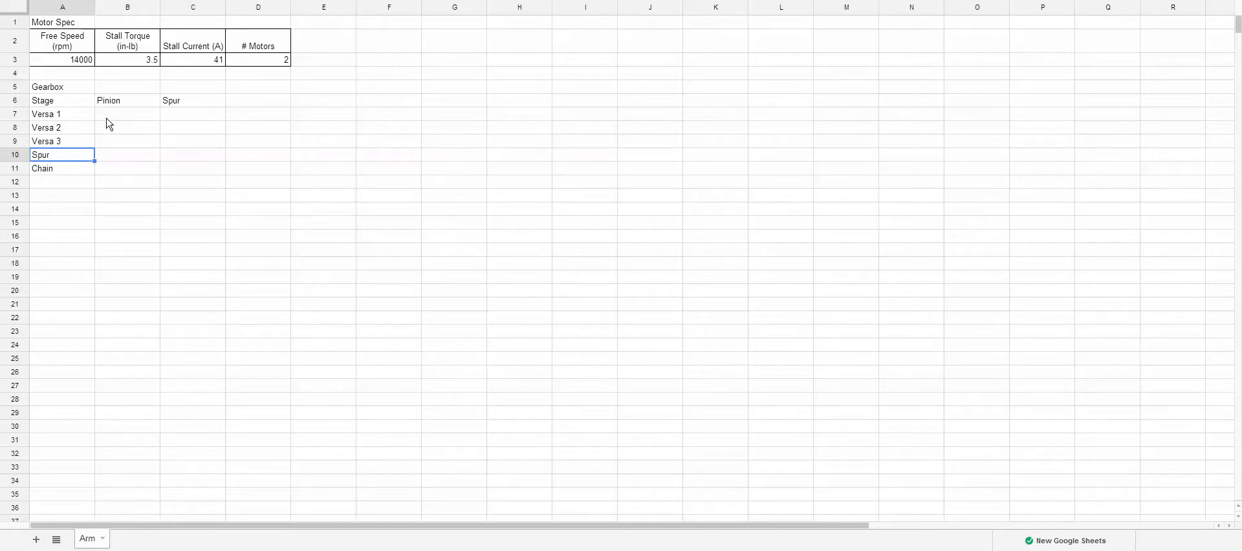
pyautogui.moveTo(108, 118)
pyautogui.mouseDown()
pyautogui.moveTo(178, 144)
pyautogui.moveTo(53, 97)
pyautogui.mouseUp()
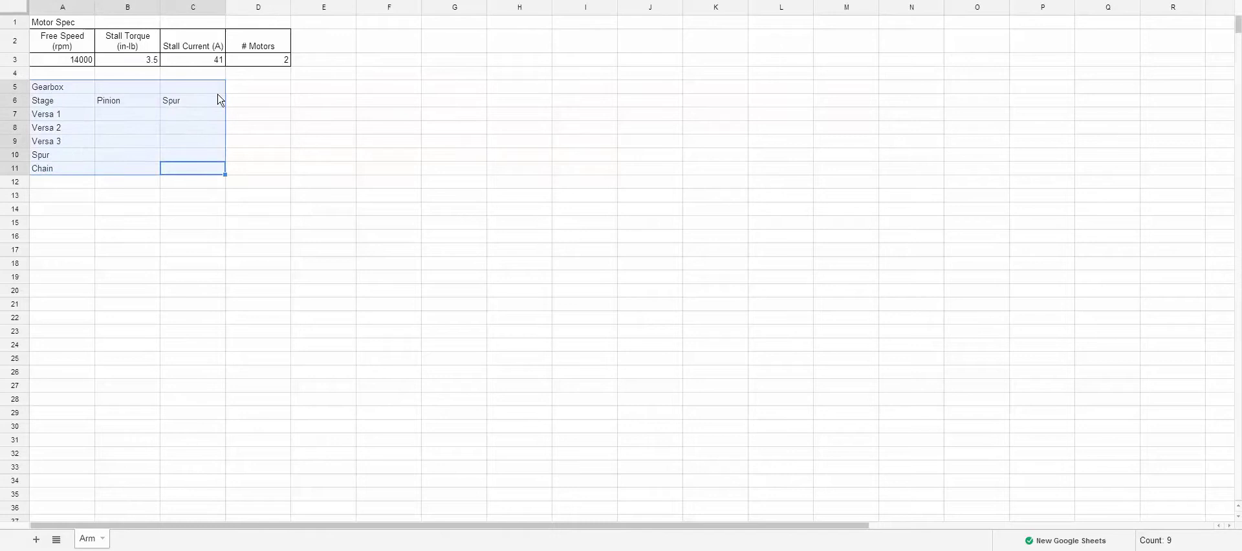
pyautogui.click(217, 100)
pyautogui.click(49, 89)
pyautogui.keyDown('shift'); pyautogui.click(190, 167); pyautogui.keyUp('shift')
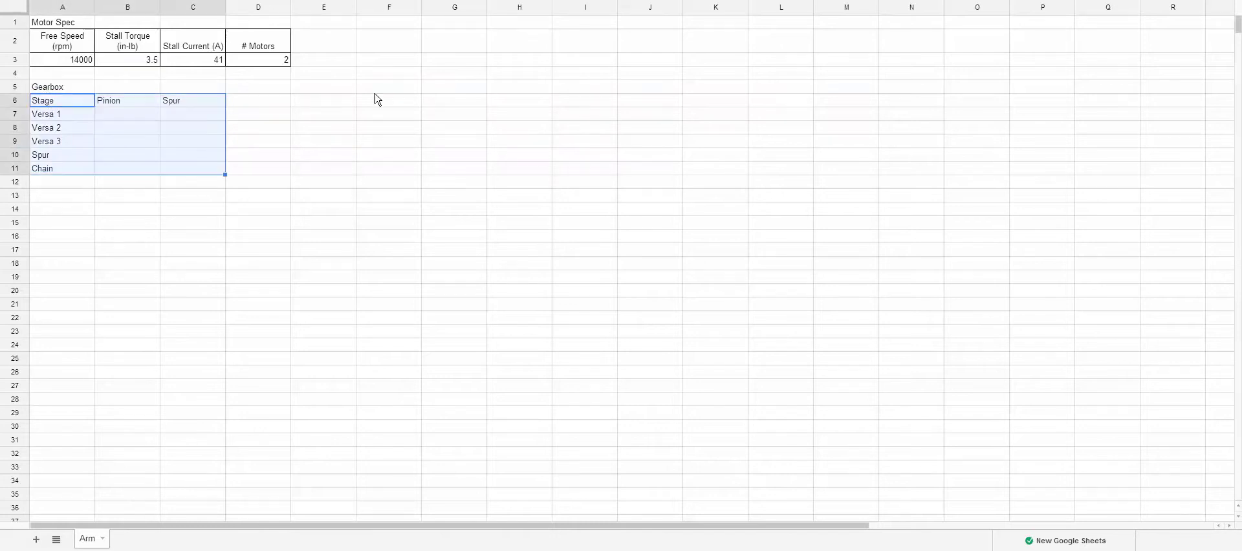
pyautogui.click(437, 2)
pyautogui.click(315, 146)
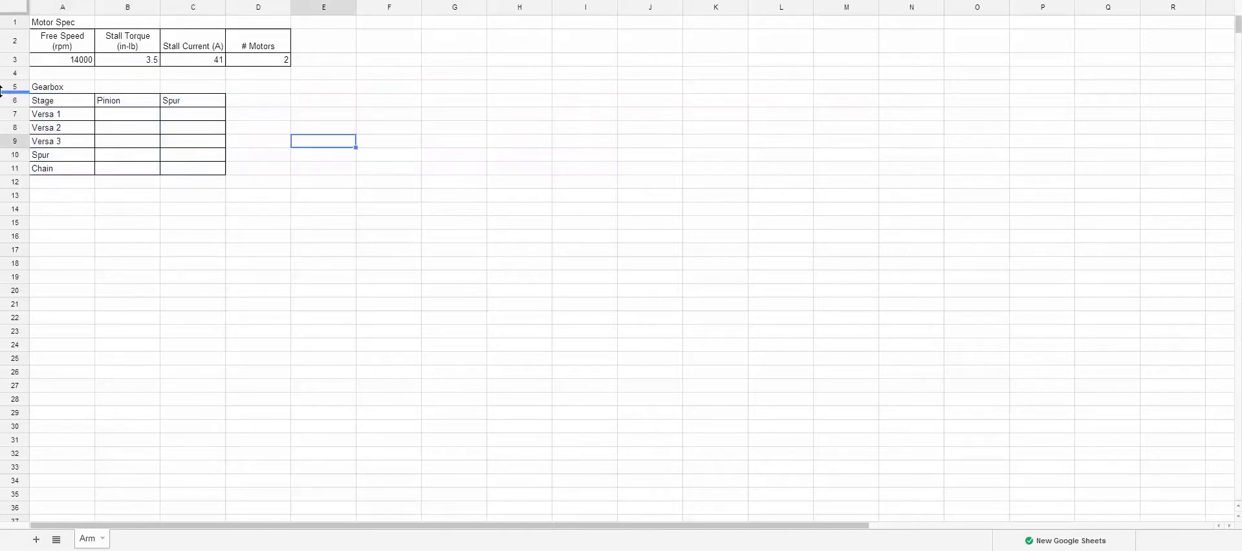
# - Add a bordered Ratio column header down to the Chain row
pyautogui.click(262, 103)
pyautogui.write('Ratio')
pyautogui.press('Return')
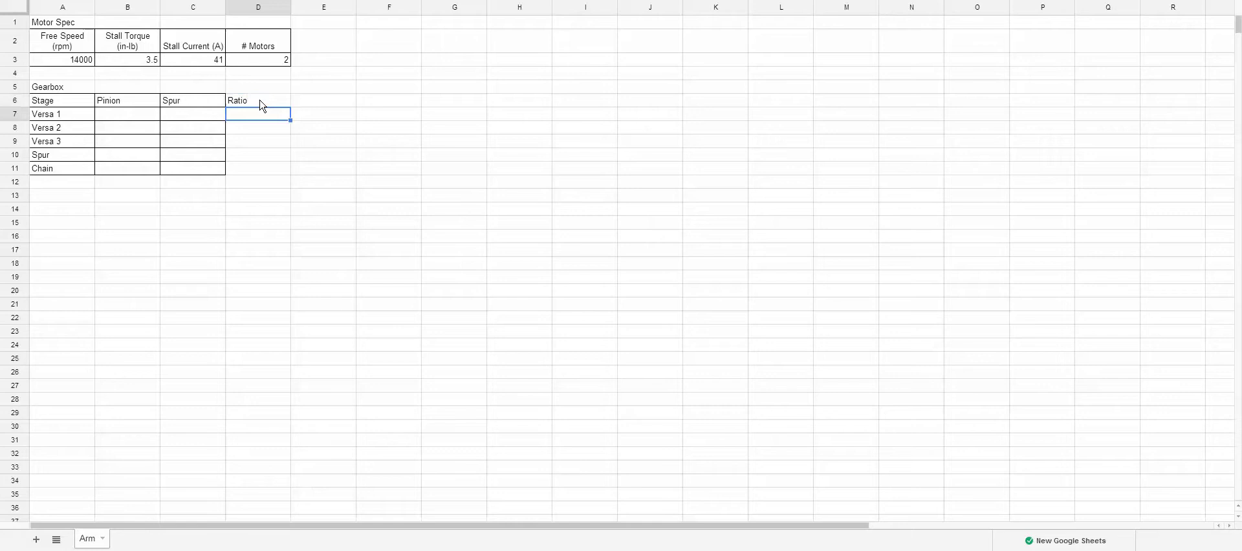
pyautogui.moveTo(262, 105)
pyautogui.mouseDown()
pyautogui.moveTo(261, 171)
pyautogui.moveTo(45, 101)
pyautogui.mouseUp()
pyautogui.click(437, 0)
pyautogui.click(328, 167)
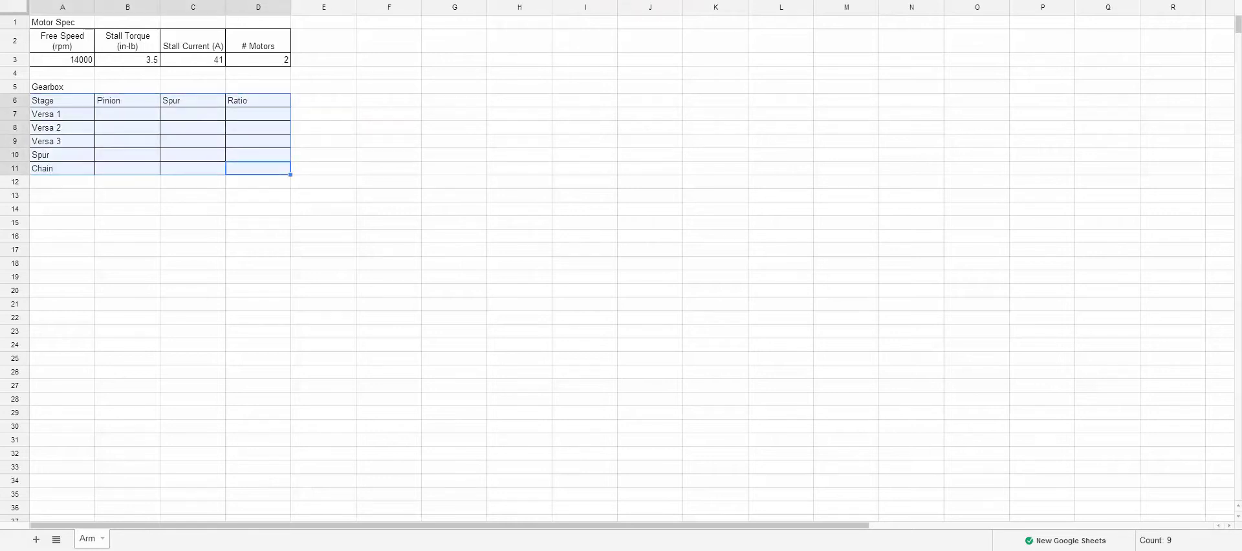
# - Center the Gearbox table text and enter pinion value 1 for Versa 1–3
pyautogui.click(508, 3)
pyautogui.click(388, 127)
pyautogui.click(131, 115)
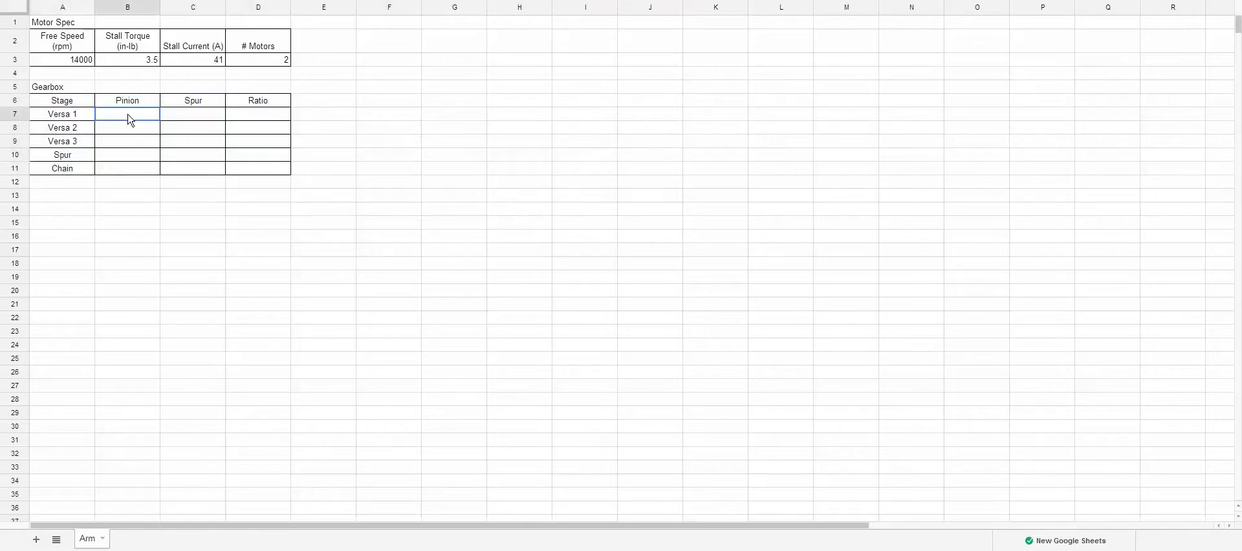
pyautogui.write('1')
pyautogui.press('Return')
pyautogui.write('1')
pyautogui.press('Return')
pyautogui.write('1')
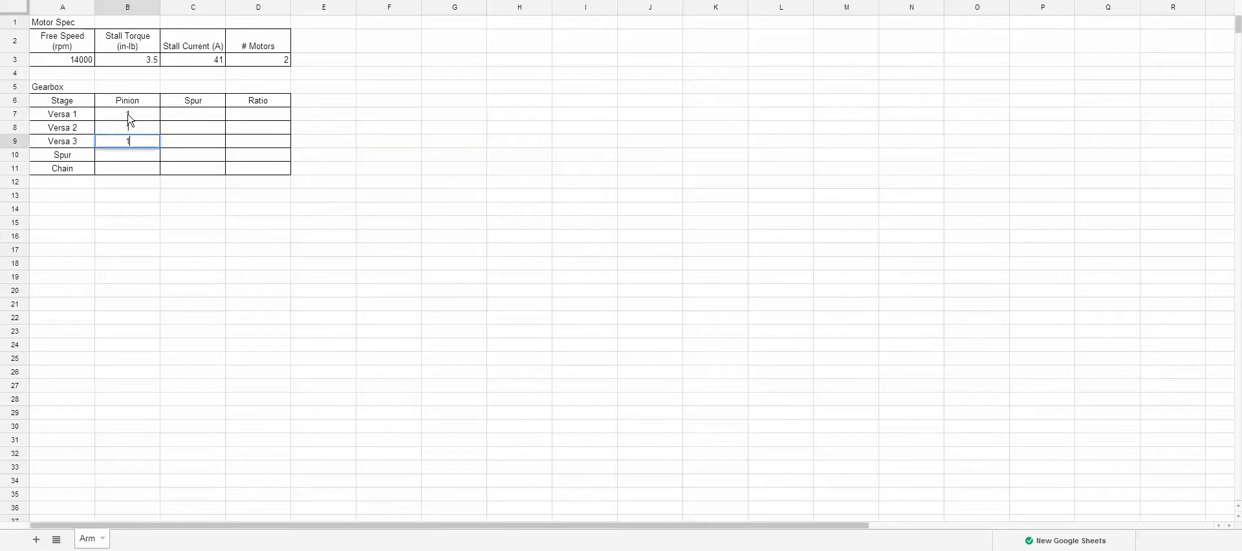
pyautogui.press('Return')
# - Enter spur values 10, 4 and 3 for Versa 1–3
pyautogui.click(192, 117)
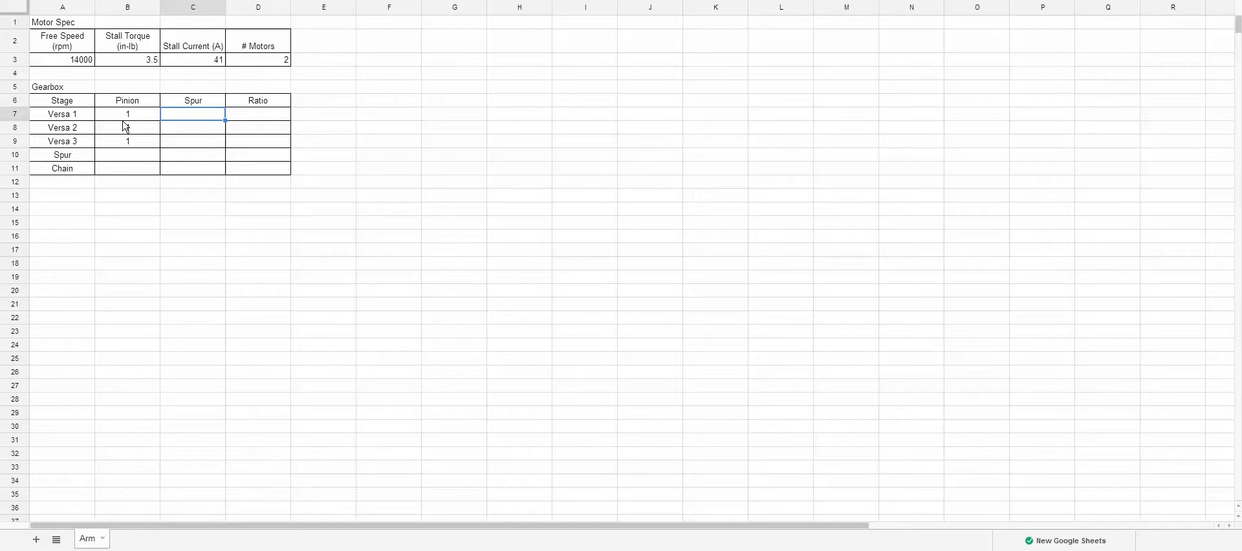
pyautogui.write('10')
pyautogui.press('Return')
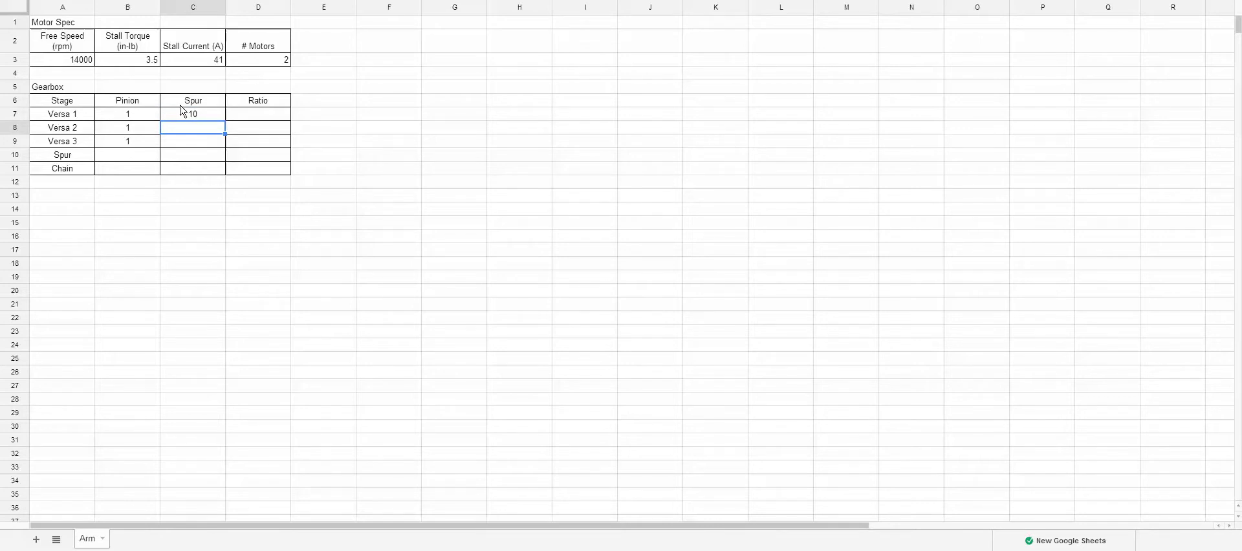
pyautogui.write('4')
pyautogui.press('Return')
pyautogui.write('3')
pyautogui.press('Return')
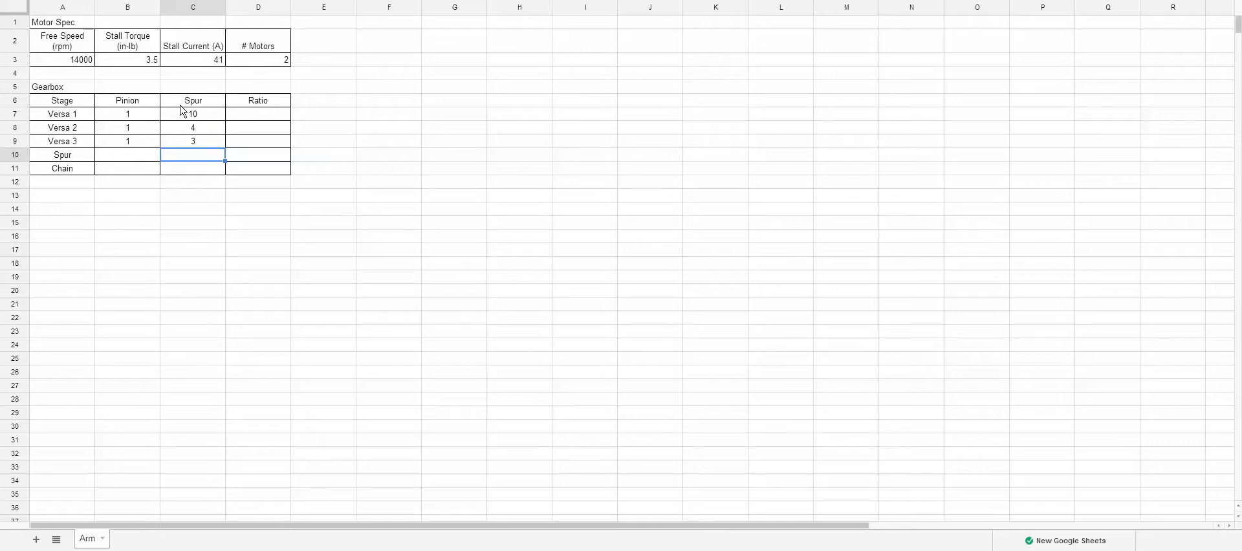
# - Add the Ratio formula =C7/B7 and fill it down to Versa 3
pyautogui.click(271, 118)
pyautogui.write('=')
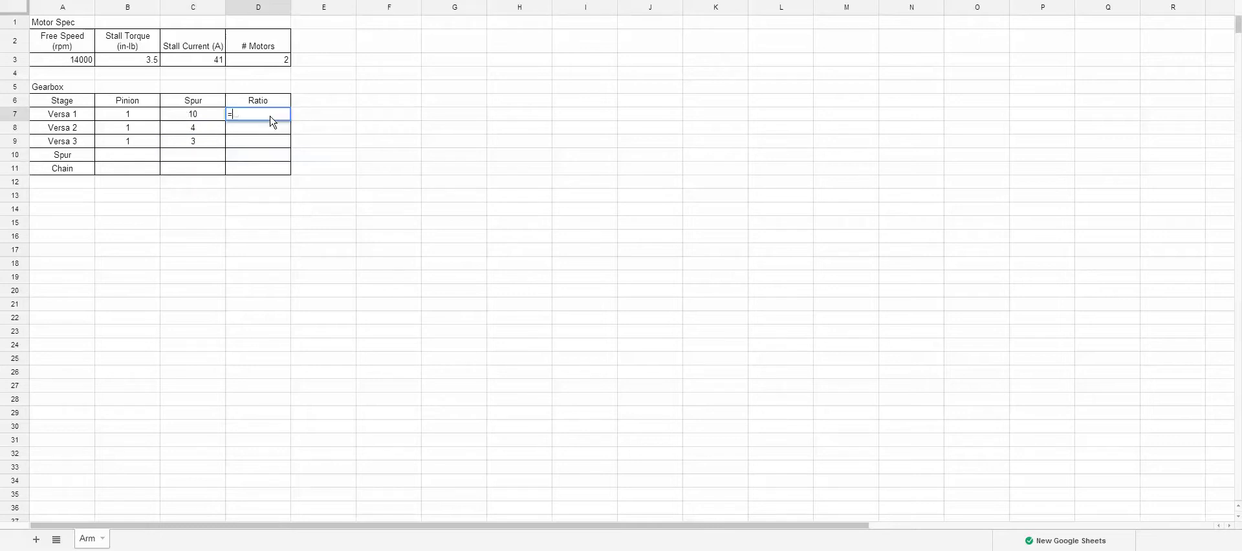
pyautogui.write('C7/')
pyautogui.click(138, 119)
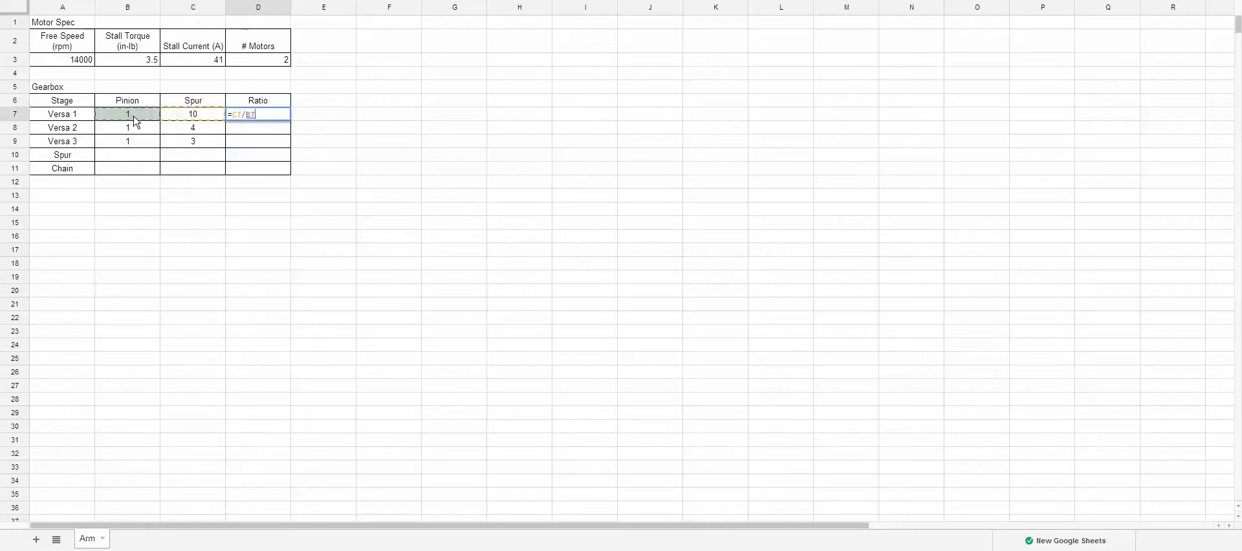
pyautogui.press('Return')
pyautogui.click(253, 117)
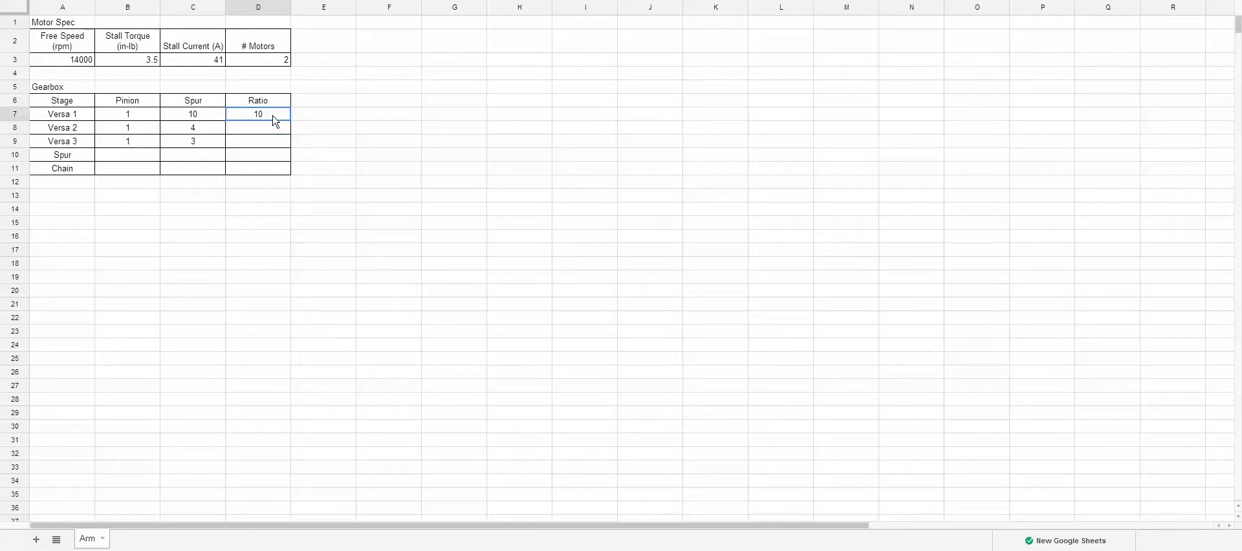
pyautogui.moveTo(291, 121); pyautogui.dragTo(282, 147)
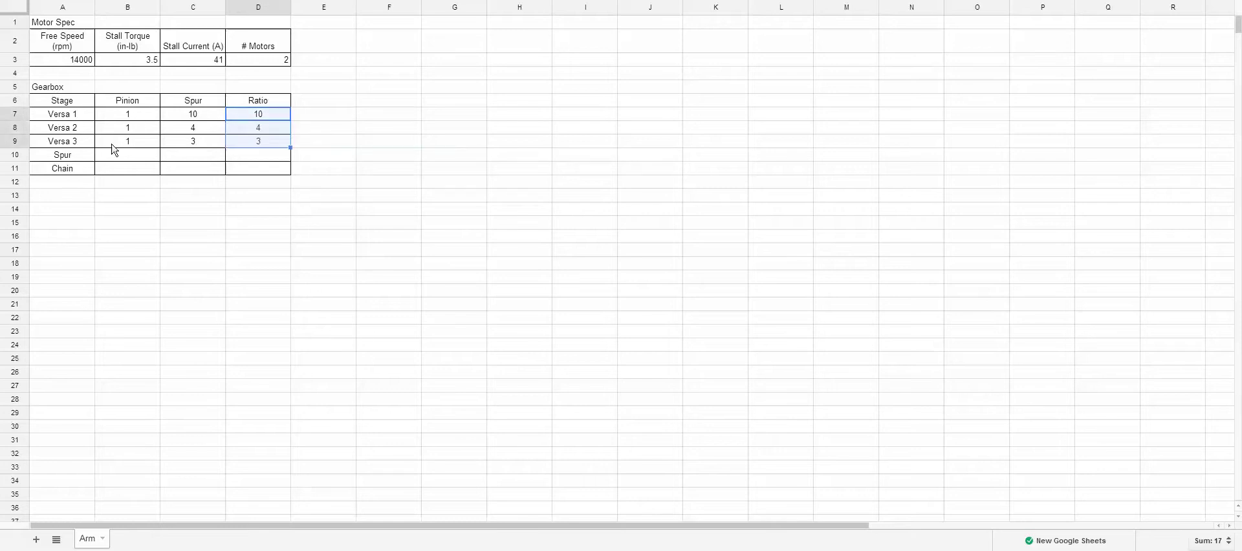
pyautogui.moveTo(127, 142); pyautogui.dragTo(245, 118)
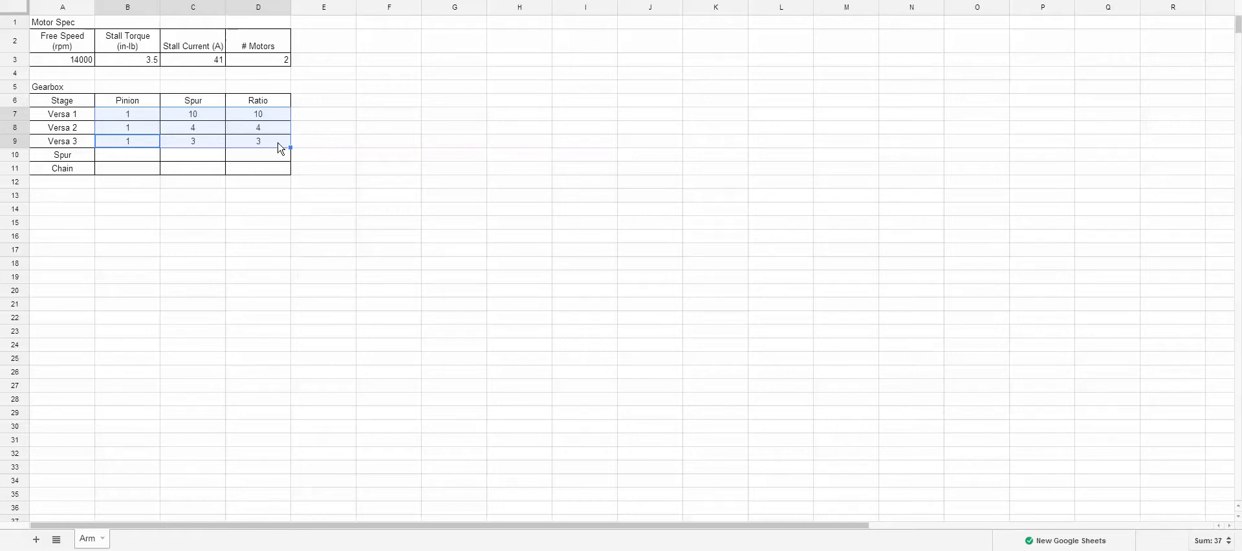
pyautogui.click(343, 132)
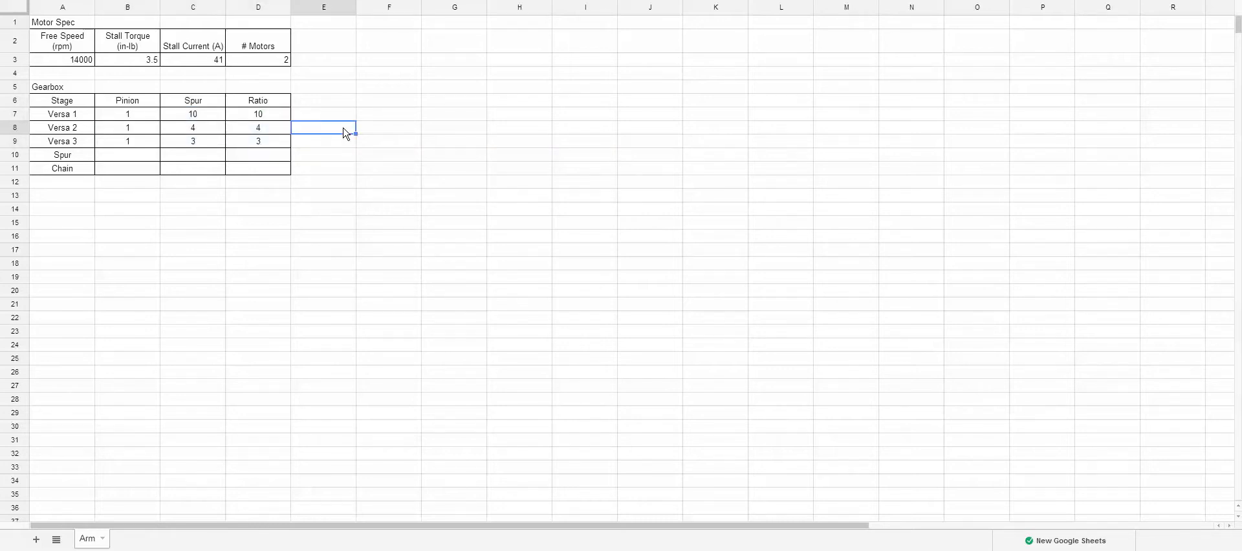
# - Enter 18 as the Spur stage pinion teeth
pyautogui.click(126, 157)
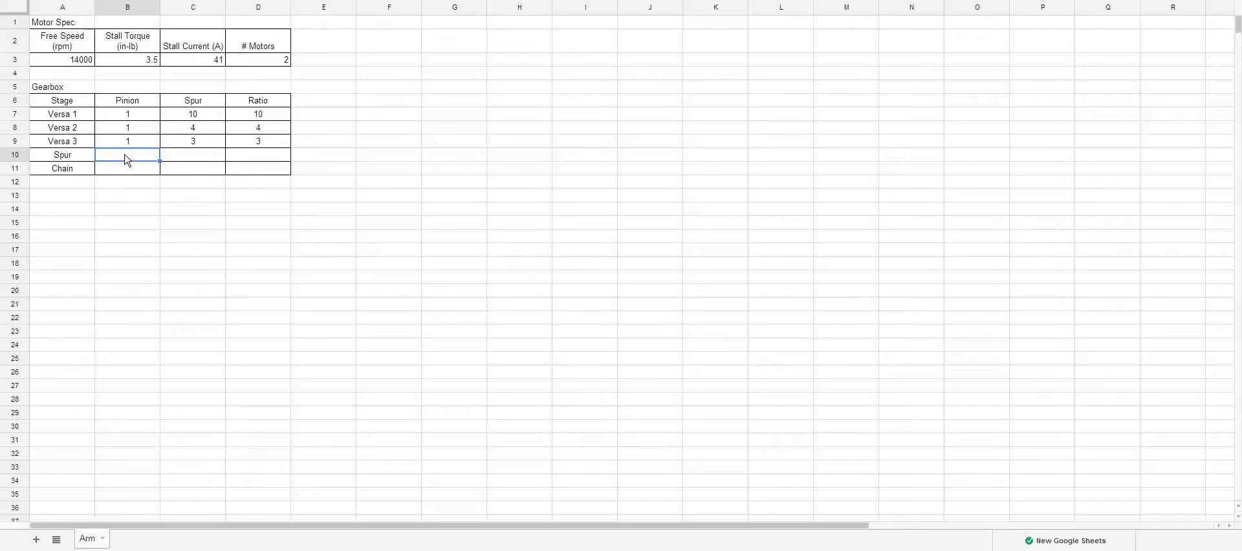
pyautogui.write('18')
pyautogui.press('Return')
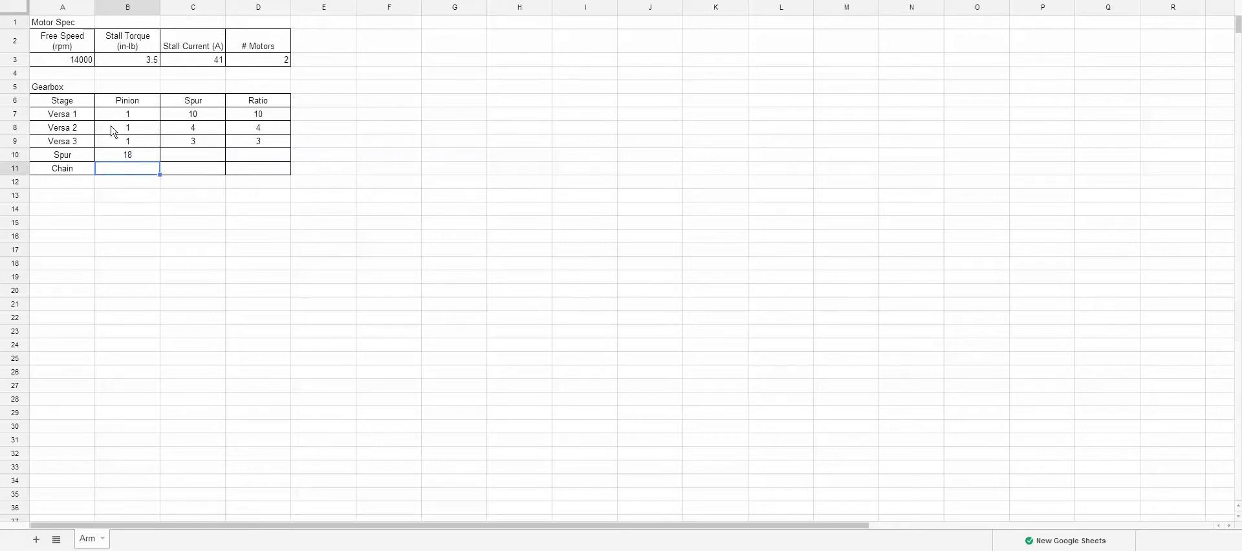
pyautogui.moveTo(117, 117); pyautogui.dragTo(244, 141)
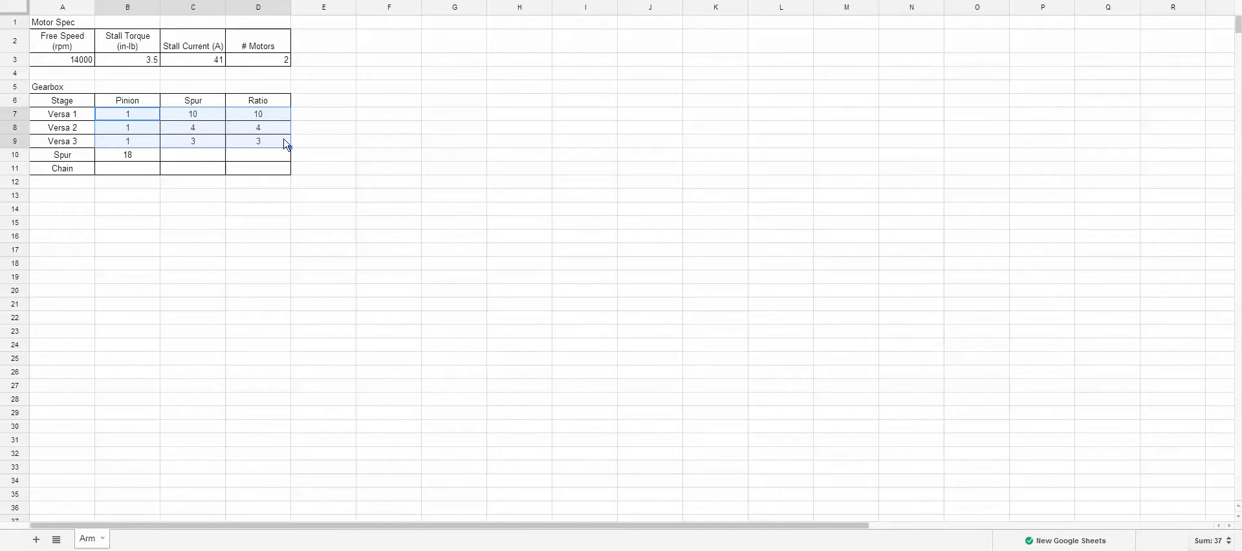
pyautogui.click(274, 63)
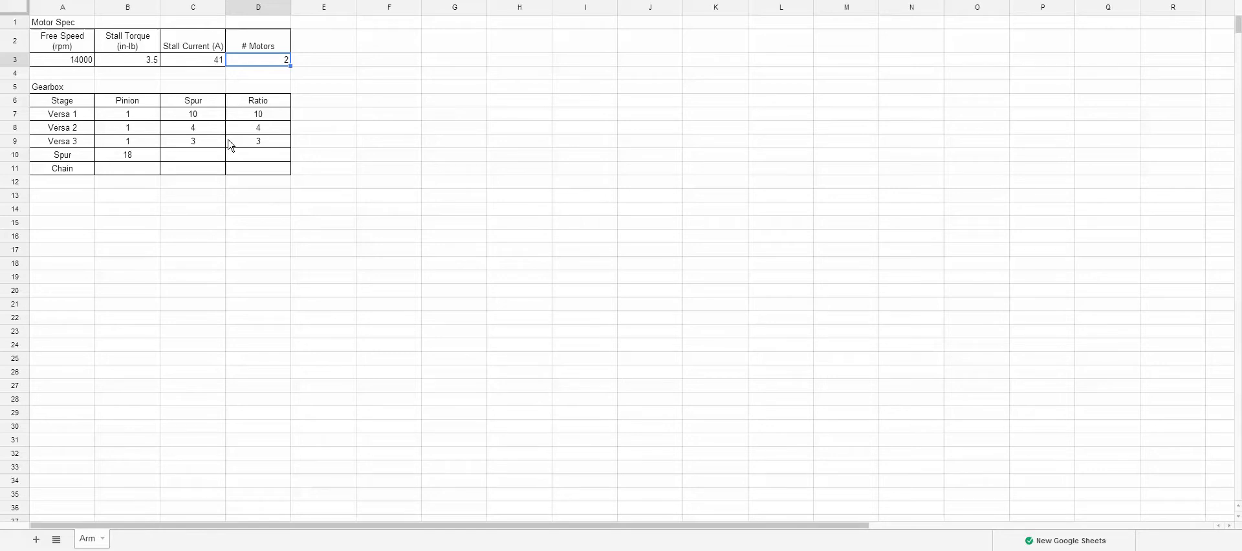
pyautogui.moveTo(194, 129); pyautogui.dragTo(194, 143)
pyautogui.click(288, 141)
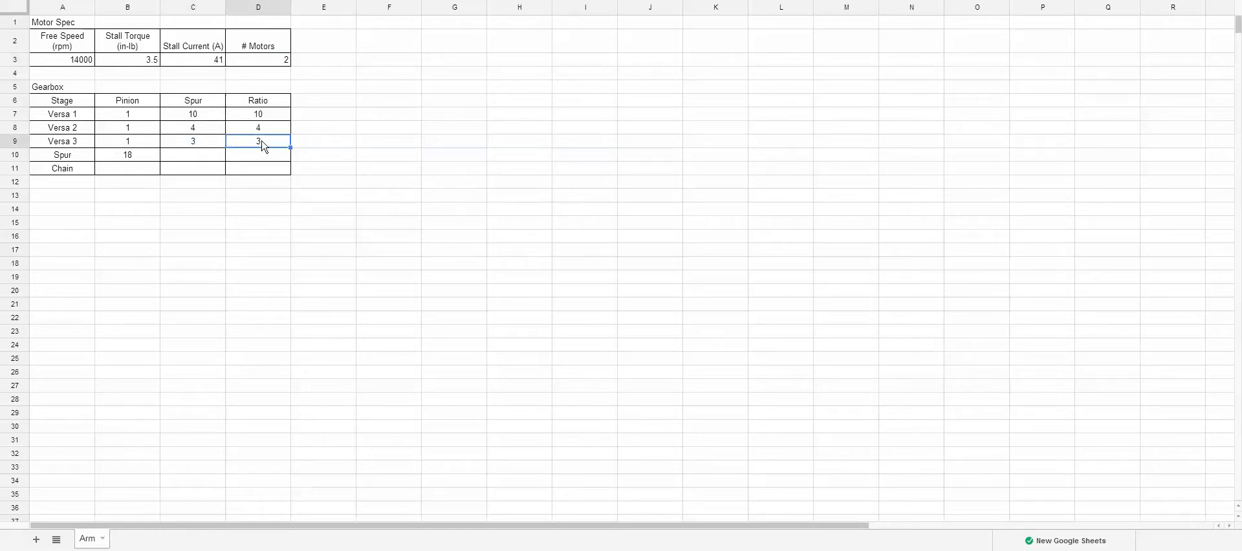
# - Enter 60 Spur stage spur teeth, then Chain stage 12 pinion and 60 spur
pyautogui.click(198, 159)
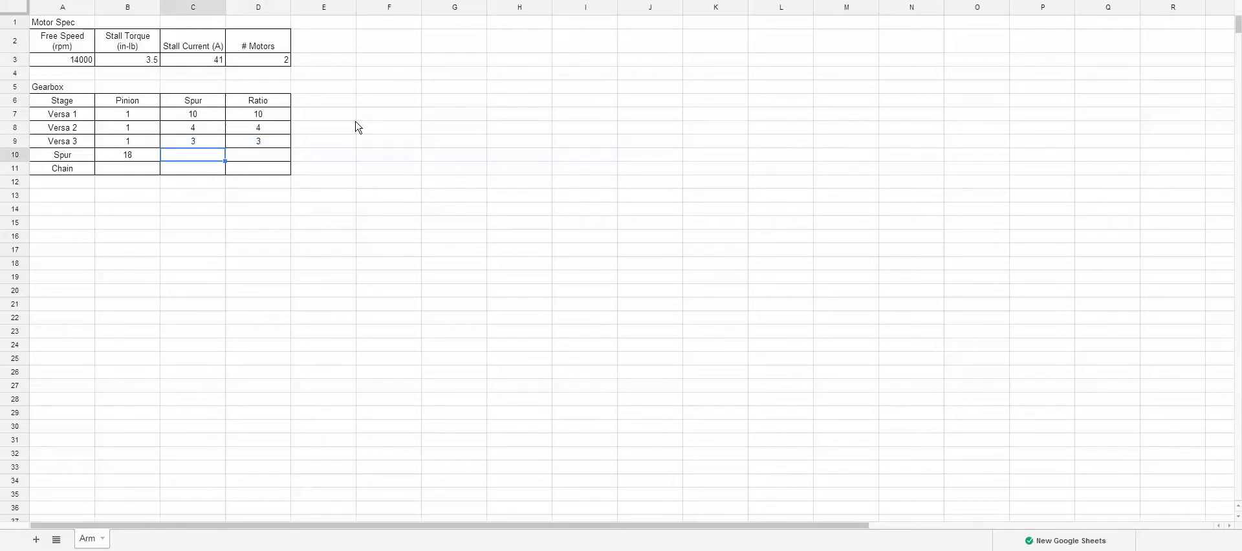
pyautogui.write('60')
pyautogui.press('Return')
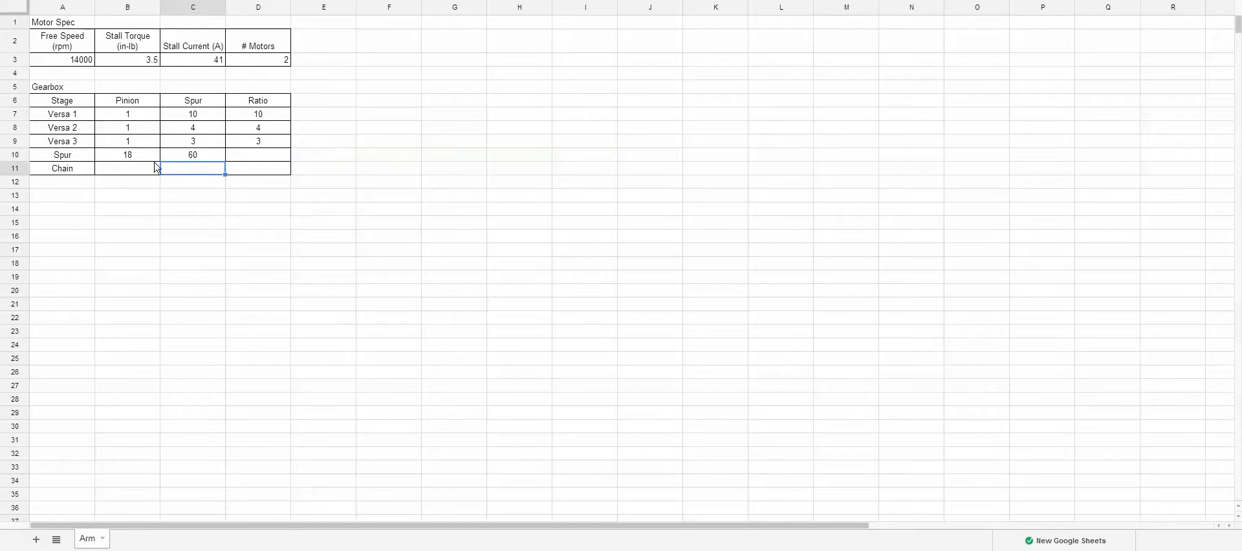
pyautogui.click(148, 170)
pyautogui.write('12')
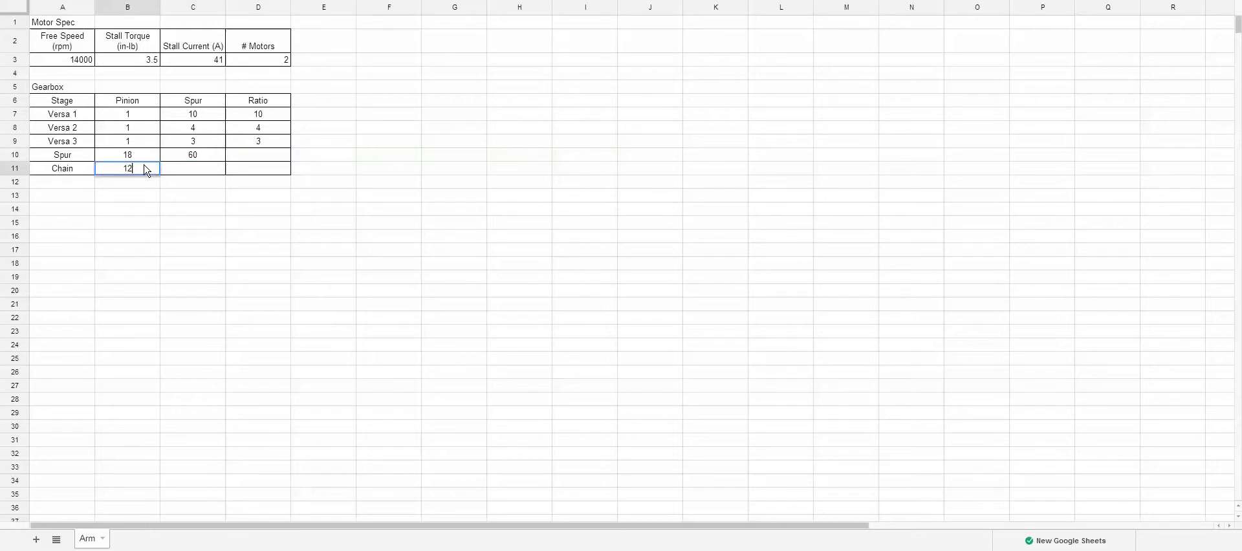
pyautogui.press('Tab')
pyautogui.write('7')
pyautogui.press('BackSpace')
pyautogui.write('60')
pyautogui.press('Return')
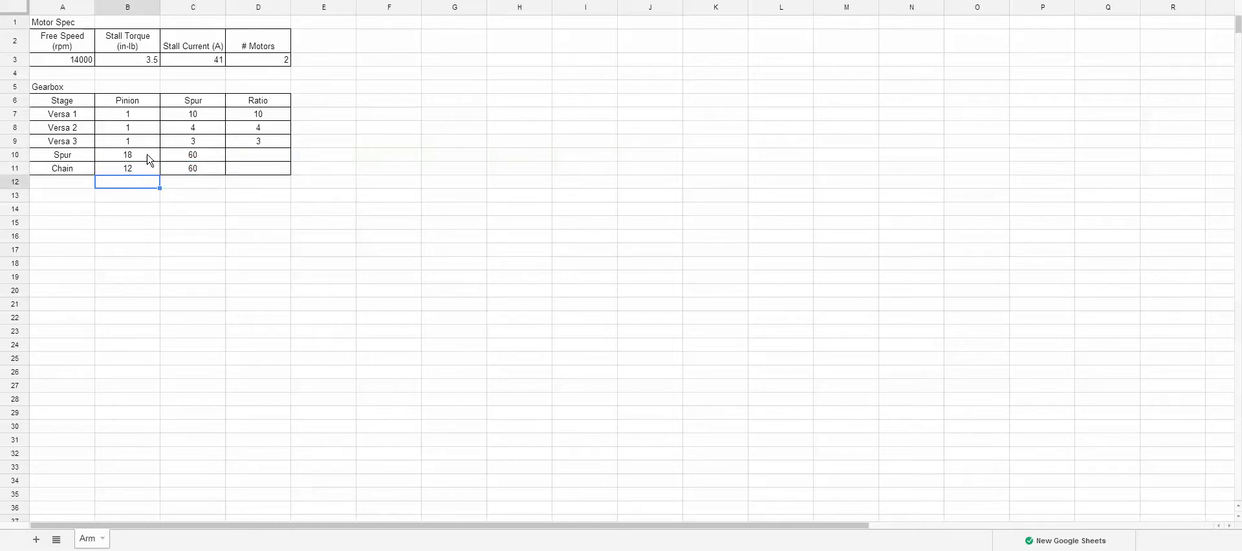
pyautogui.moveTo(141, 155); pyautogui.dragTo(143, 169)
pyautogui.click(136, 172)
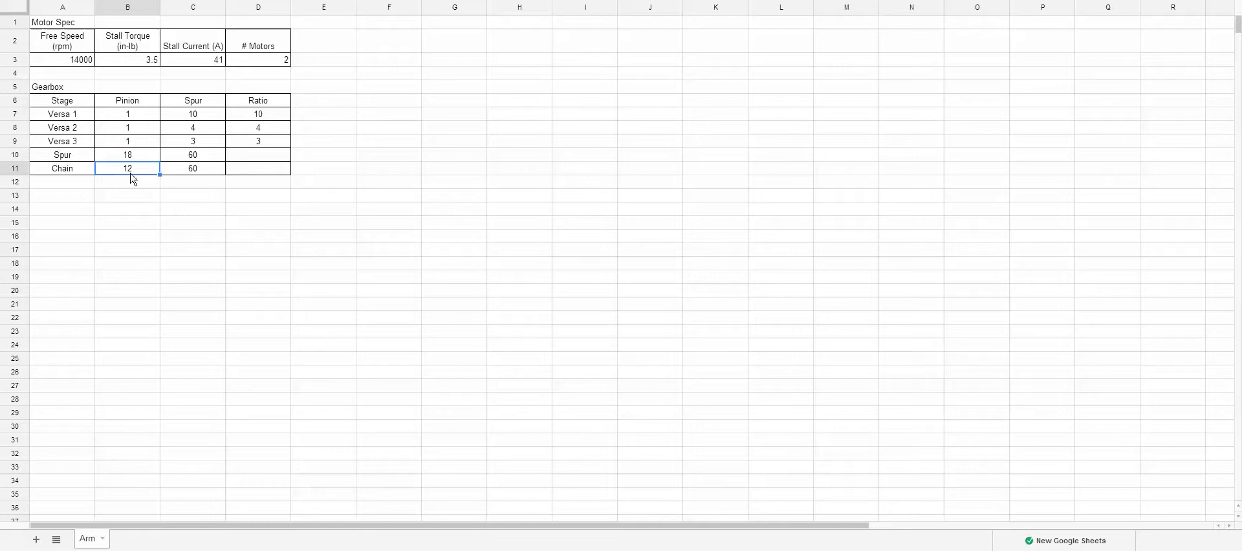
# - Fill the ratio formula from D9 down to the Spur and Chain rows (3.33 and 5)
pyautogui.click(270, 161)
pyautogui.click(273, 137)
pyautogui.moveTo(289, 145); pyautogui.dragTo(285, 169)
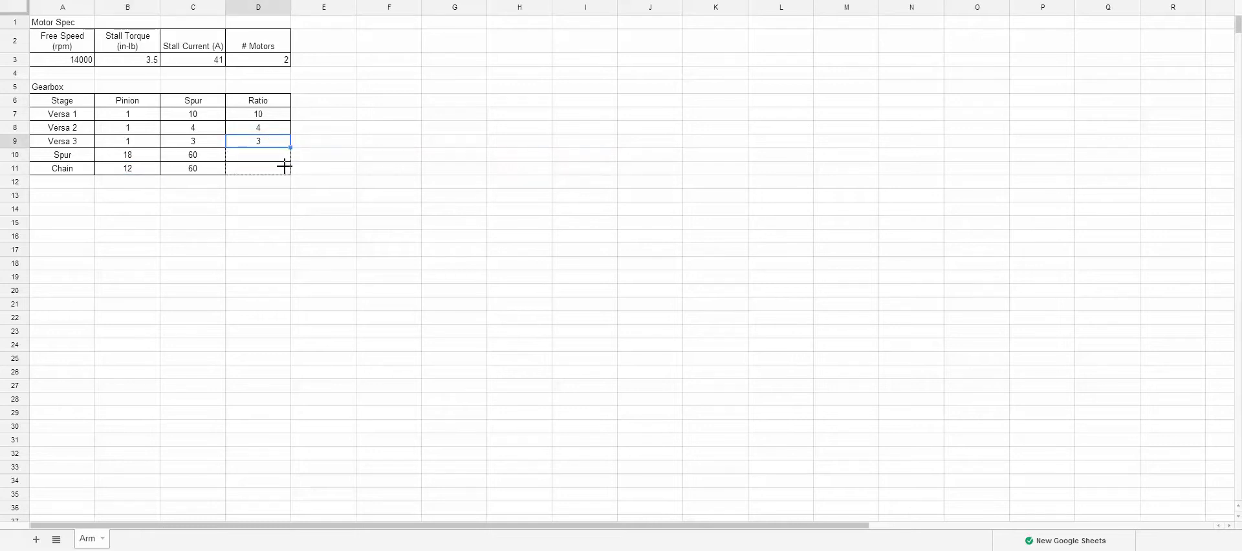
# - Label D13 beneath the Gearbox table as 'Total Ratio'
pyautogui.click(248, 213)
pyautogui.click(203, 202)
pyautogui.write('T')
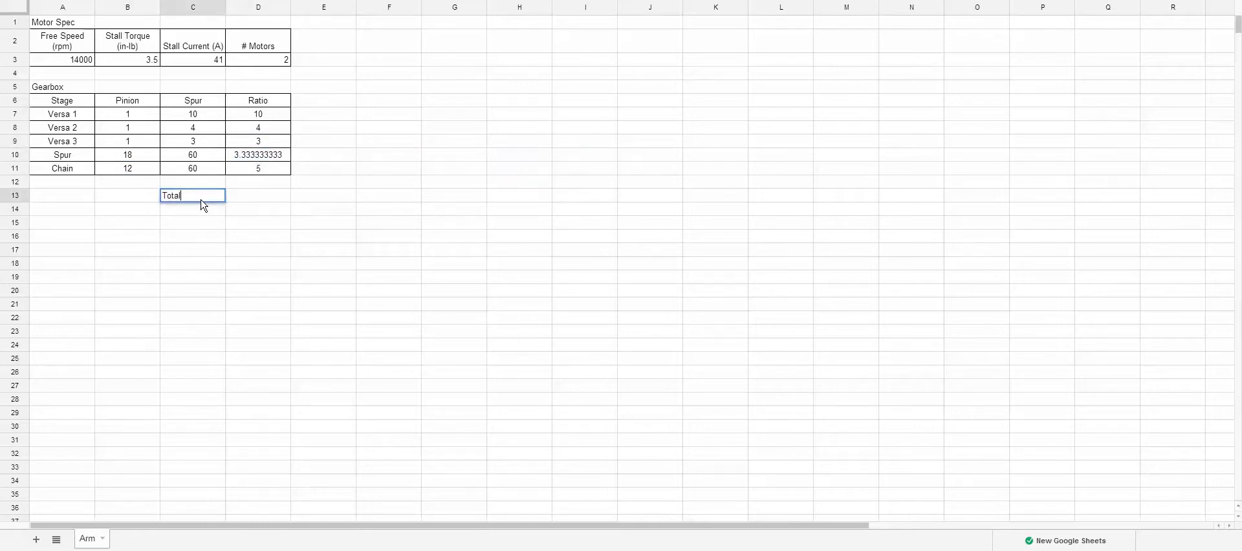
pyautogui.press('Escape')
pyautogui.press('Right')
pyautogui.write('T')
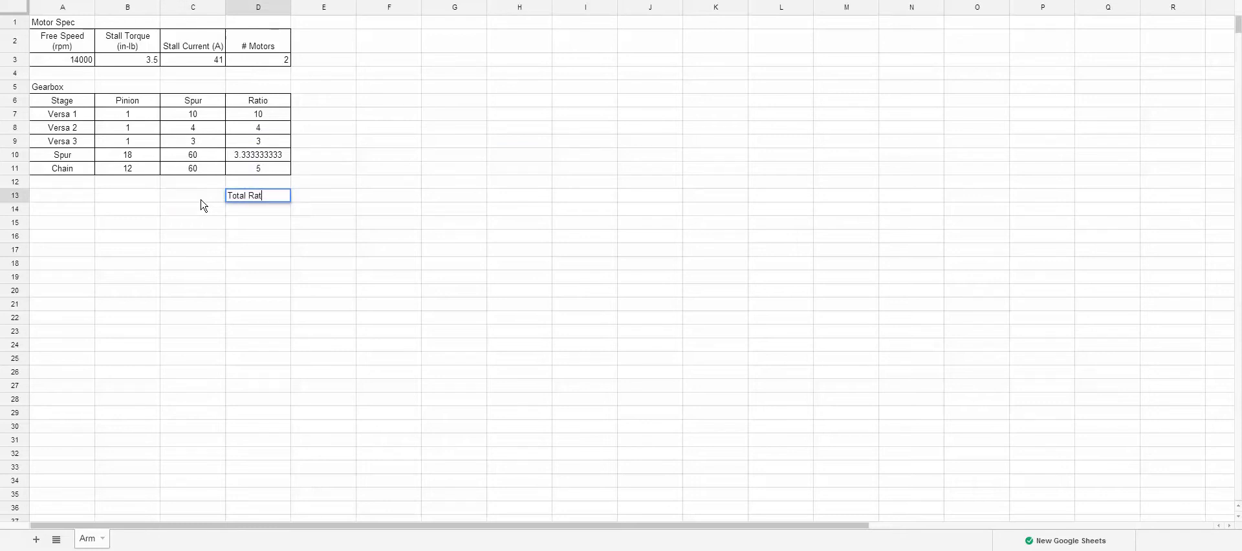
pyautogui.write('io')
pyautogui.click(204, 205)
# - Enter =product(D7:D11) in D14 to get a total ratio of 2000
pyautogui.write('=')
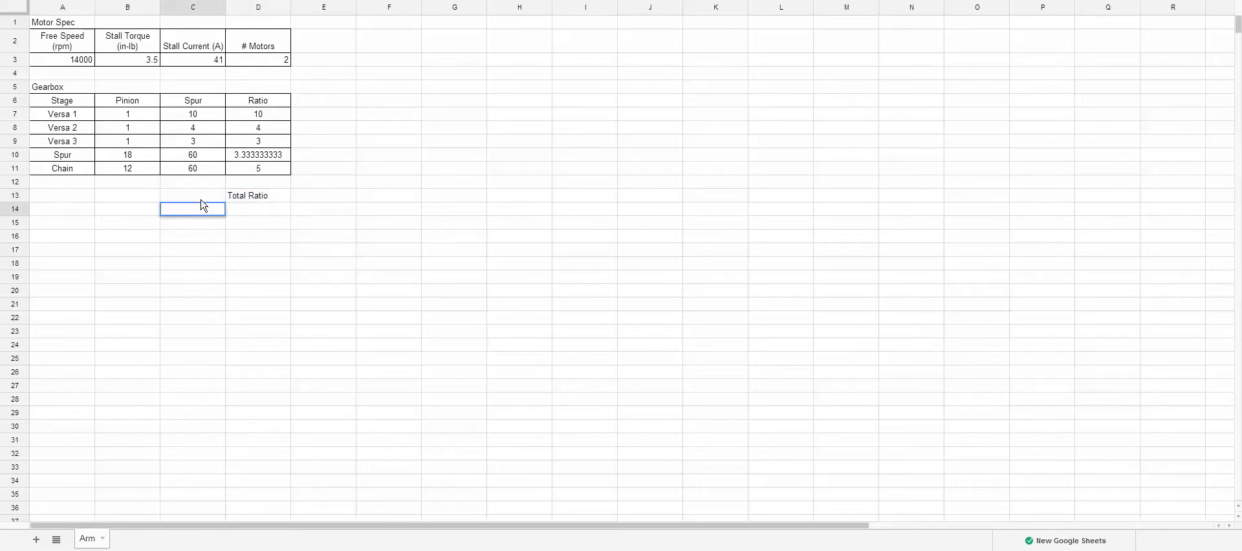
pyautogui.press('Right')
pyautogui.write('=')
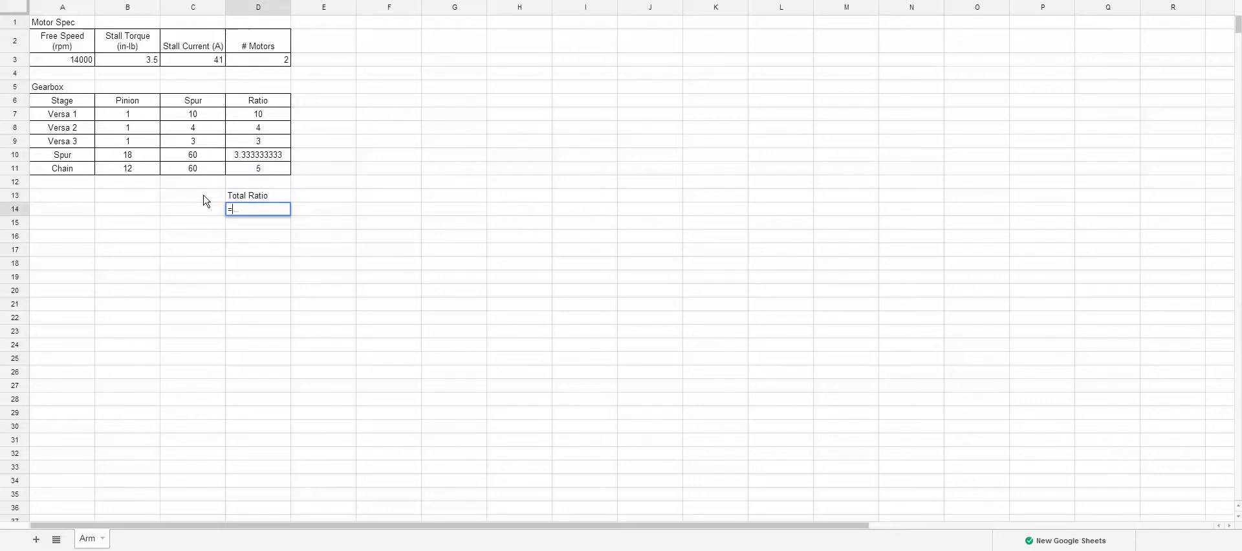
pyautogui.write('product(')
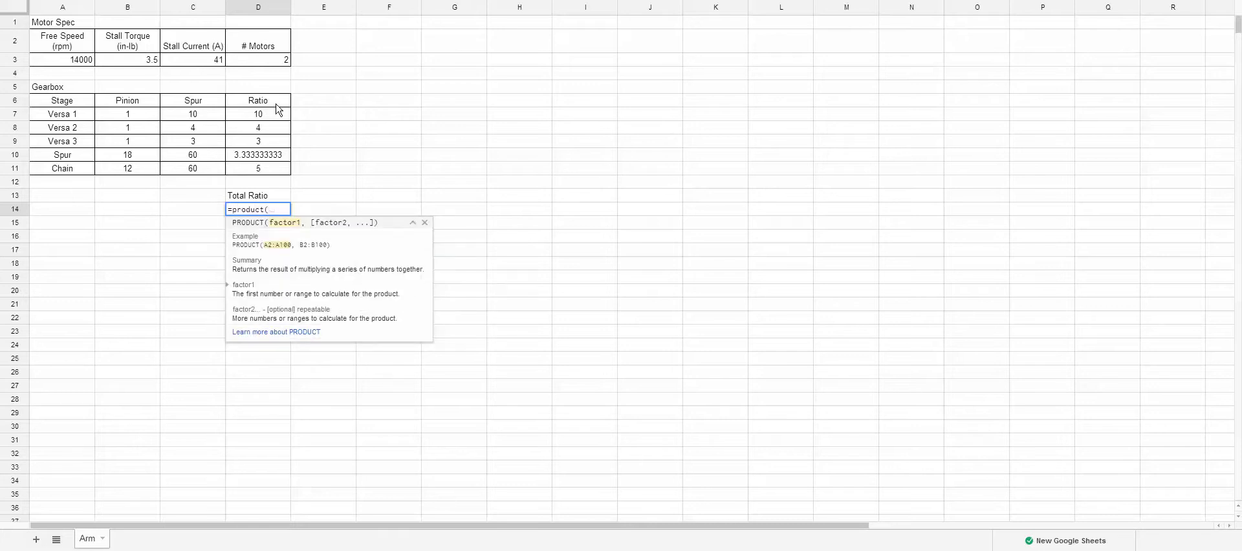
pyautogui.moveTo(277, 114); pyautogui.dragTo(271, 169)
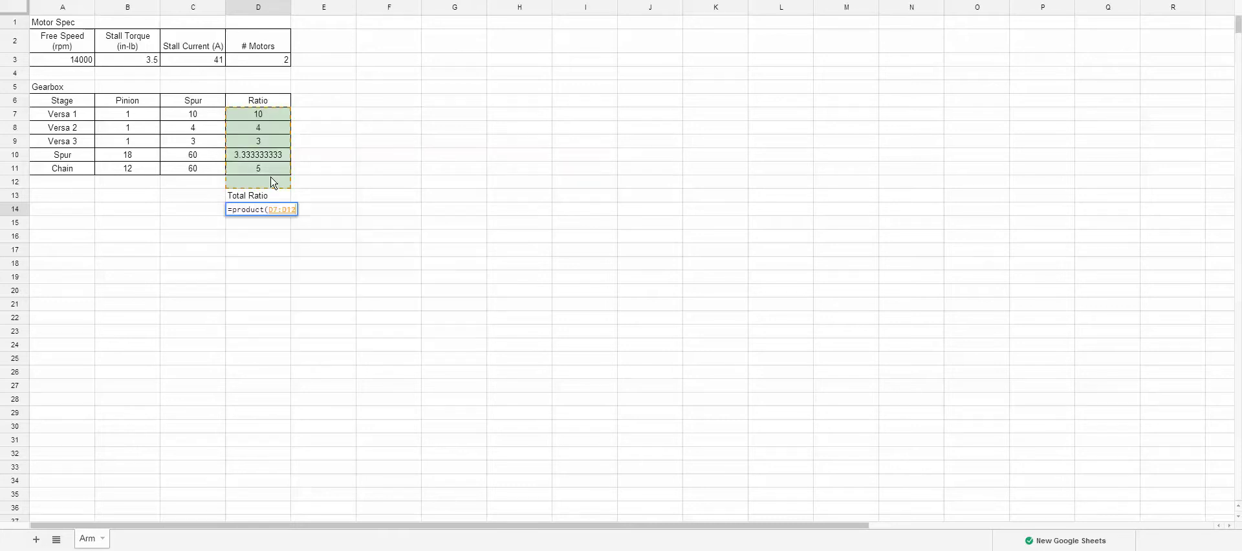
pyautogui.write(')')
pyautogui.press('Return')
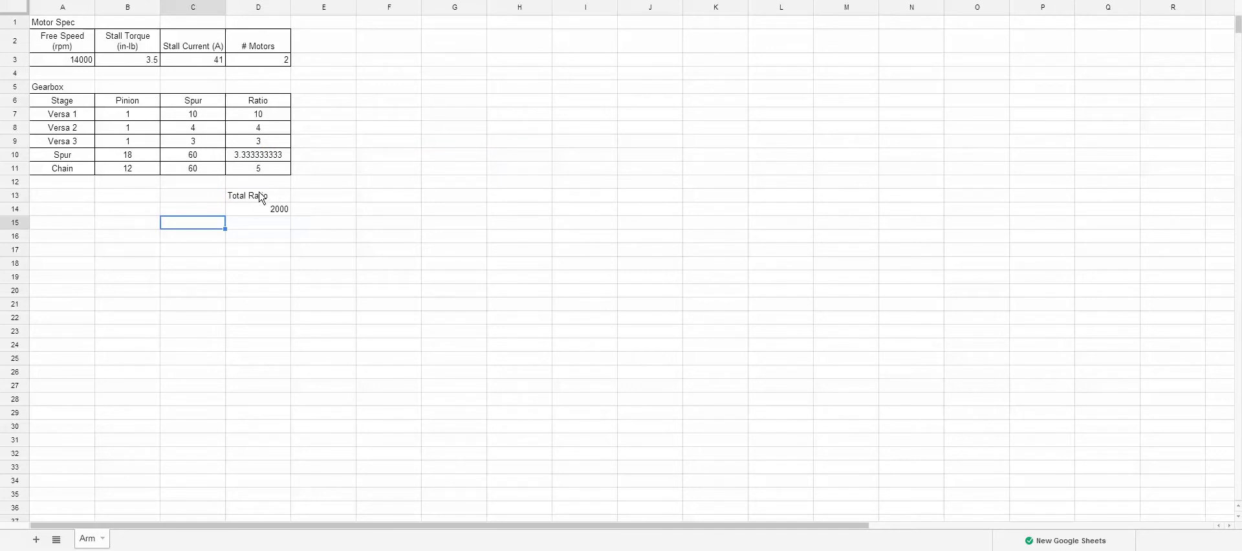
# - Center and border the Total Ratio label and value in D13:D14
pyautogui.moveTo(260, 195); pyautogui.dragTo(264, 208)
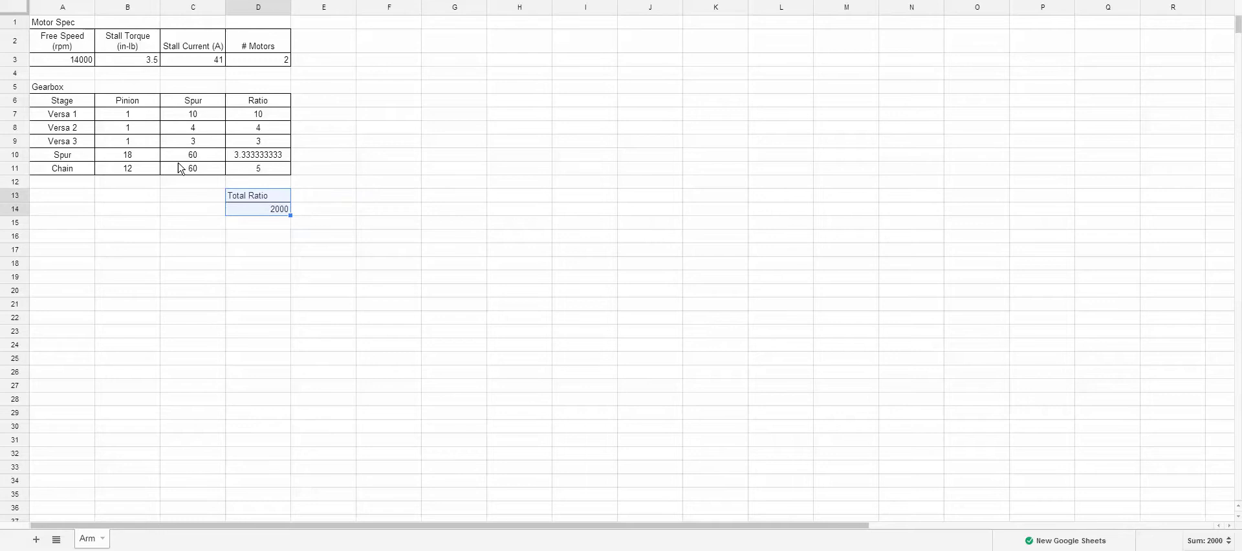
pyautogui.moveTo(263, 215); pyautogui.dragTo(508, 6)
pyautogui.click(414, 195)
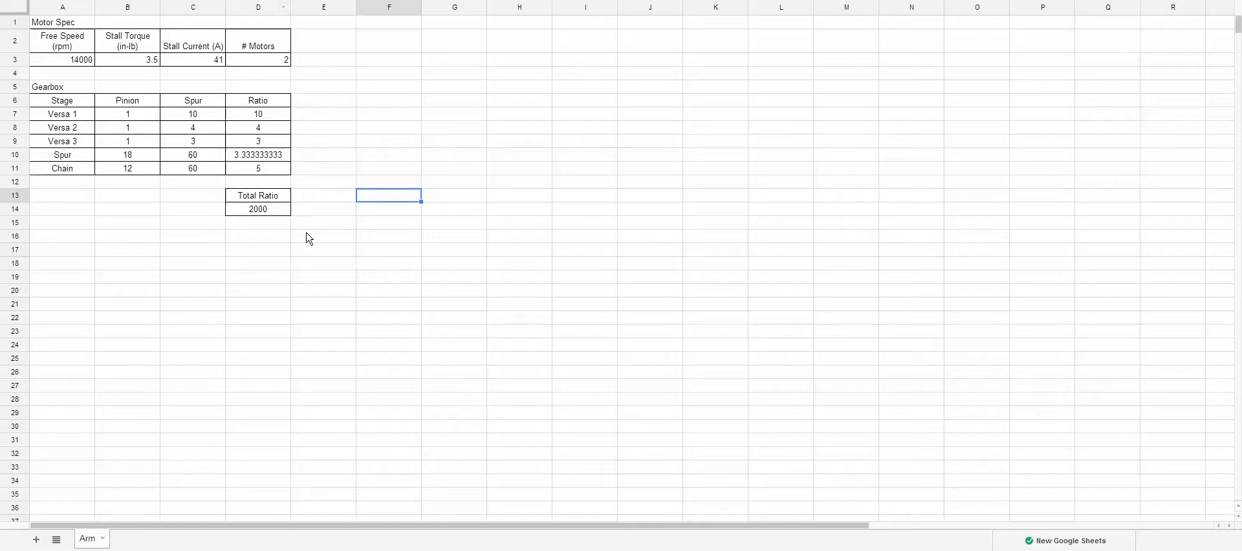
# - Select the gearbox stage names, teeth and ratio values for review
pyautogui.moveTo(71, 115); pyautogui.dragTo(194, 183)
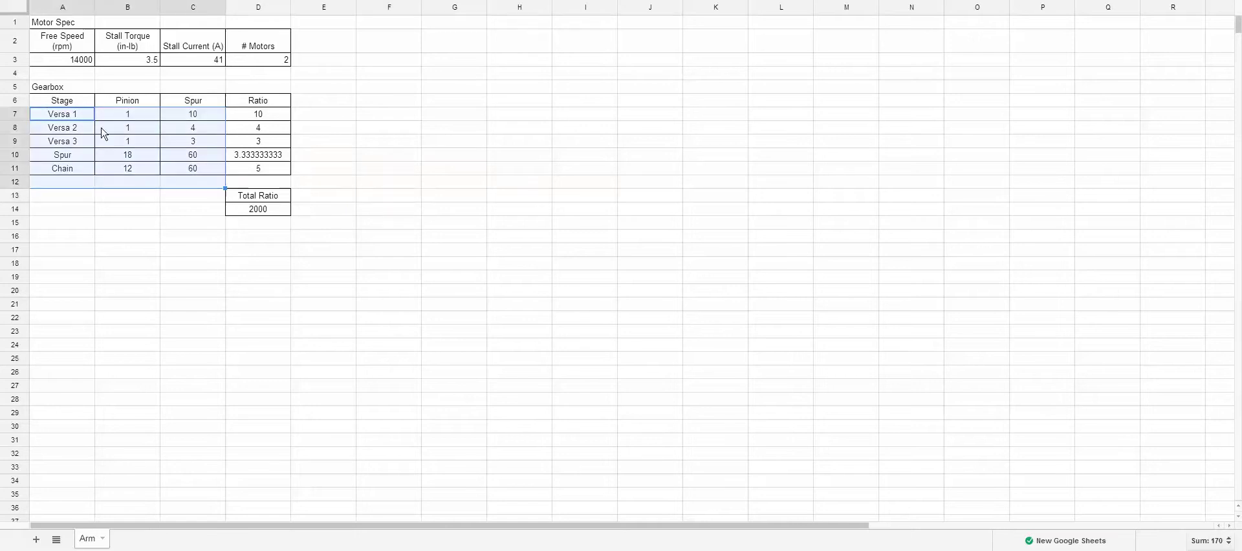
pyautogui.click(343, 157)
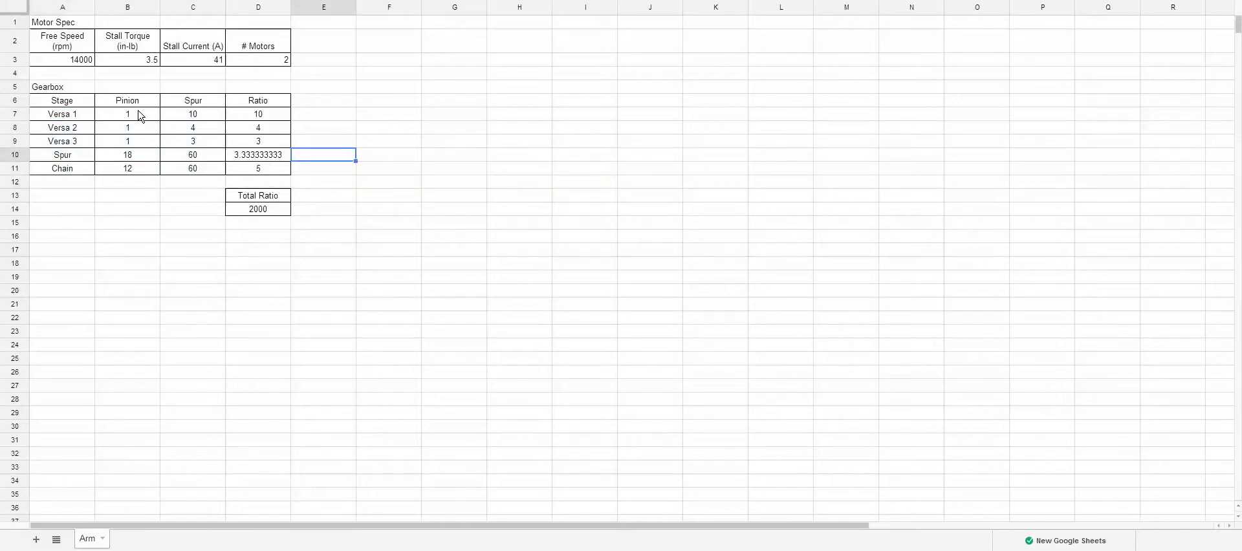
pyautogui.moveTo(123, 116)
pyautogui.mouseDown()
pyautogui.moveTo(217, 173)
pyautogui.moveTo(258, 170)
pyautogui.mouseUp()
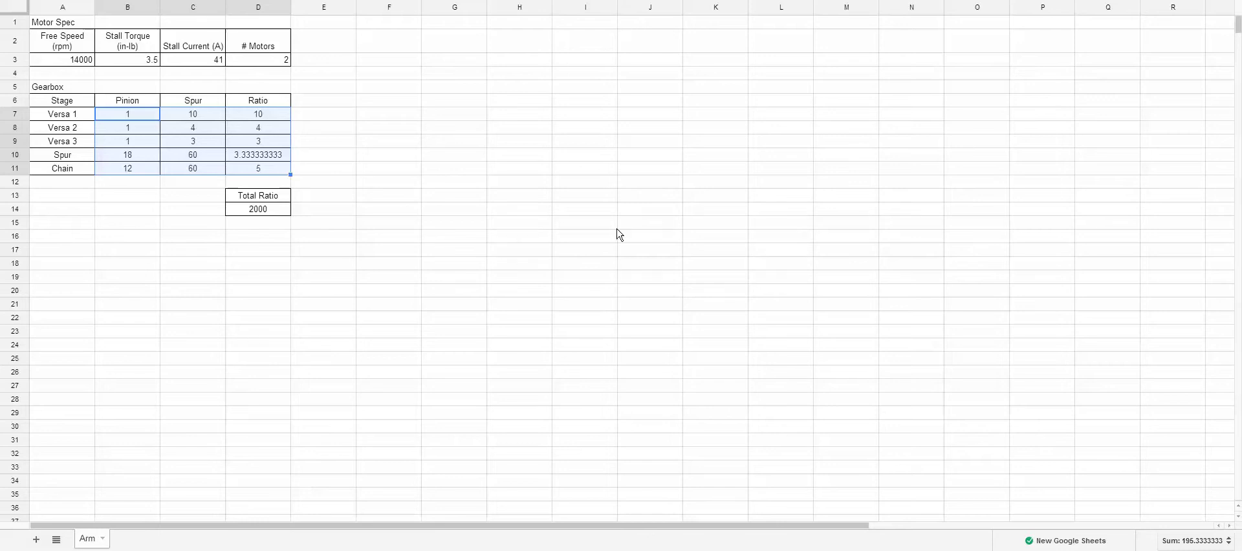
# - Add a 'Combined Motor' section heading in A16
pyautogui.click(72, 246)
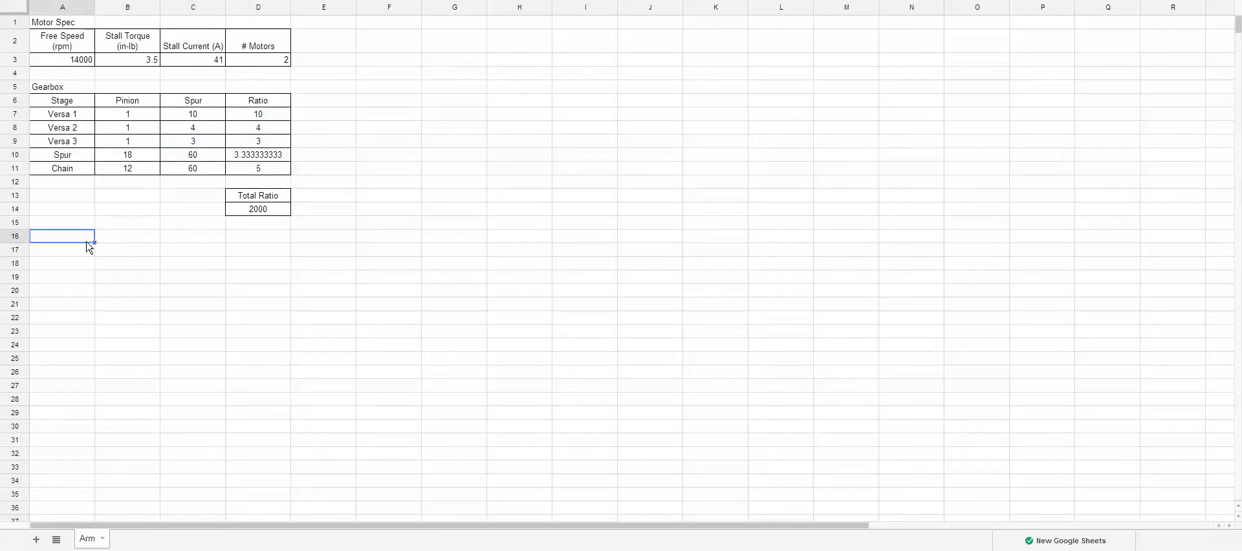
pyautogui.write('cm')
pyautogui.write('ned Motor')
pyautogui.press('Return')
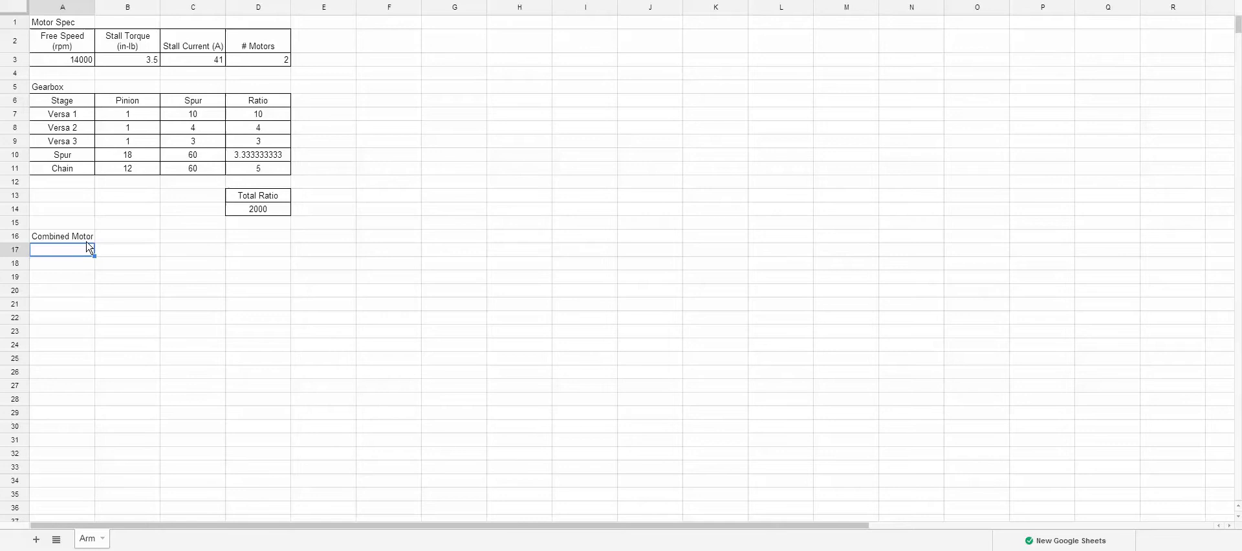
# - Copy the Free Speed, Stall Torque and Stall Current headers from A2:C2 into A17
pyautogui.moveTo(64, 41); pyautogui.dragTo(178, 50)
pyautogui.hotkey('ctrl', 'c')
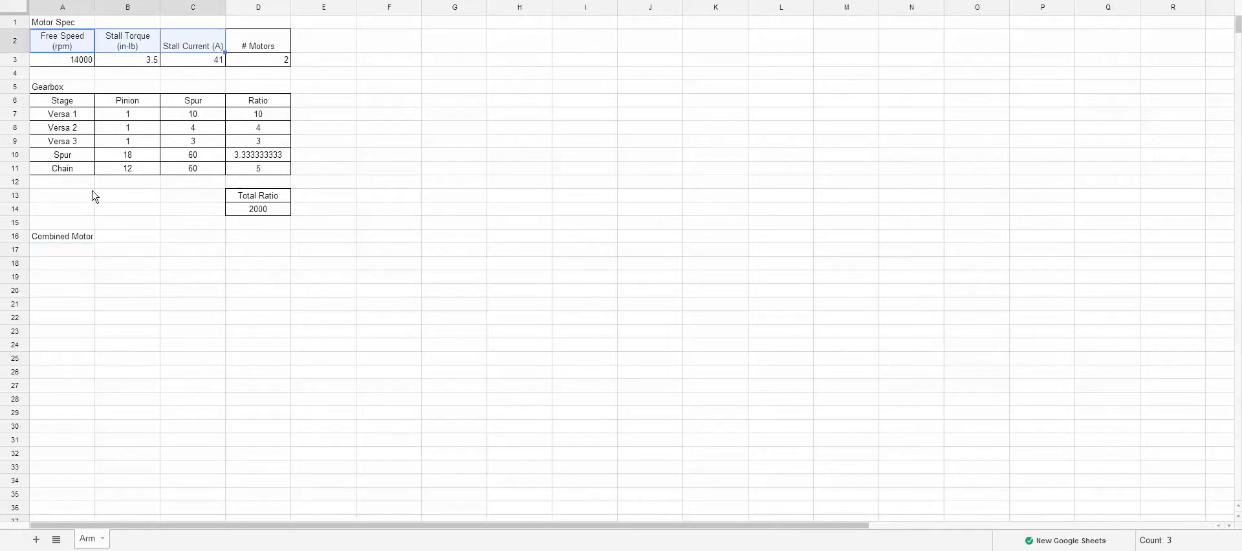
pyautogui.click(57, 254)
pyautogui.hotkey('ctrl', 'v')
pyautogui.click(65, 273)
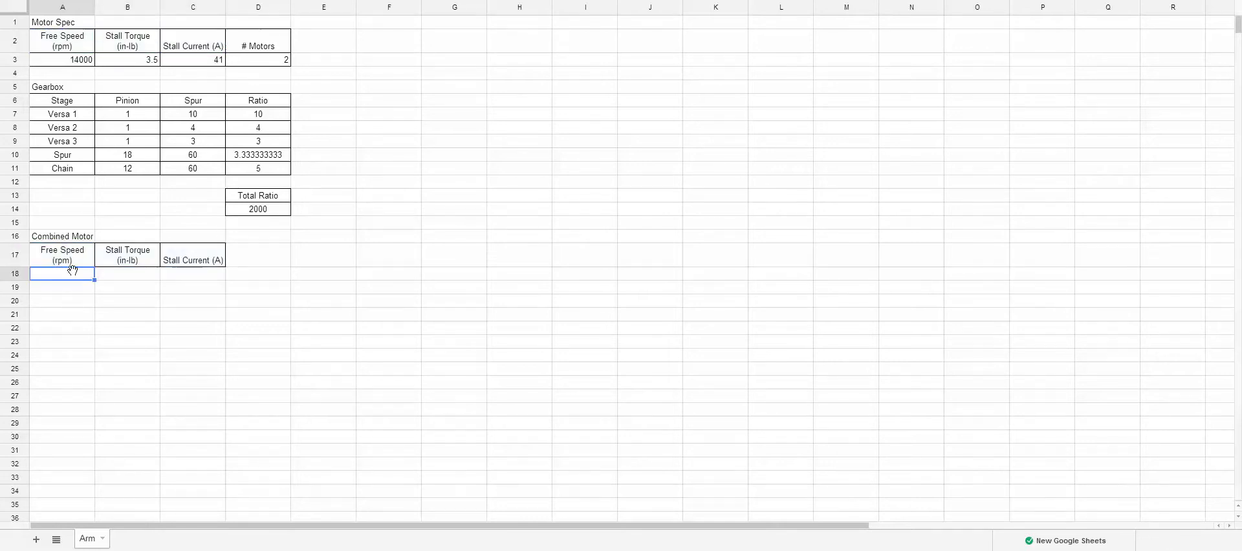
pyautogui.write('=')
# - Enter =A3/D14 in A18 for a combined free speed of 7
pyautogui.click(83, 63)
pyautogui.write('/')
pyautogui.click(259, 209)
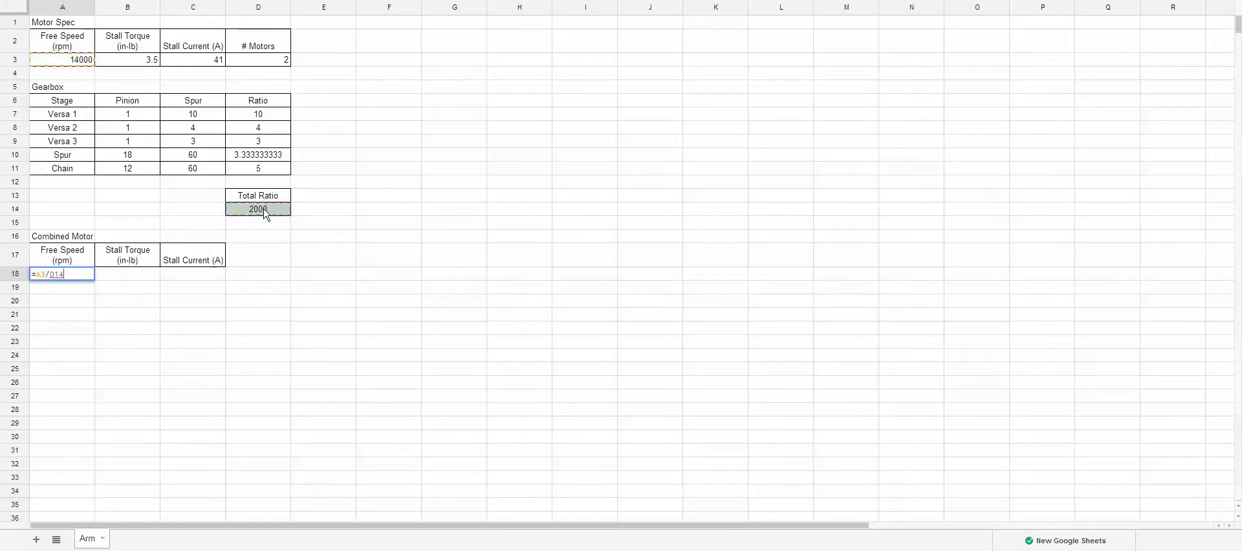
pyautogui.press('Return')
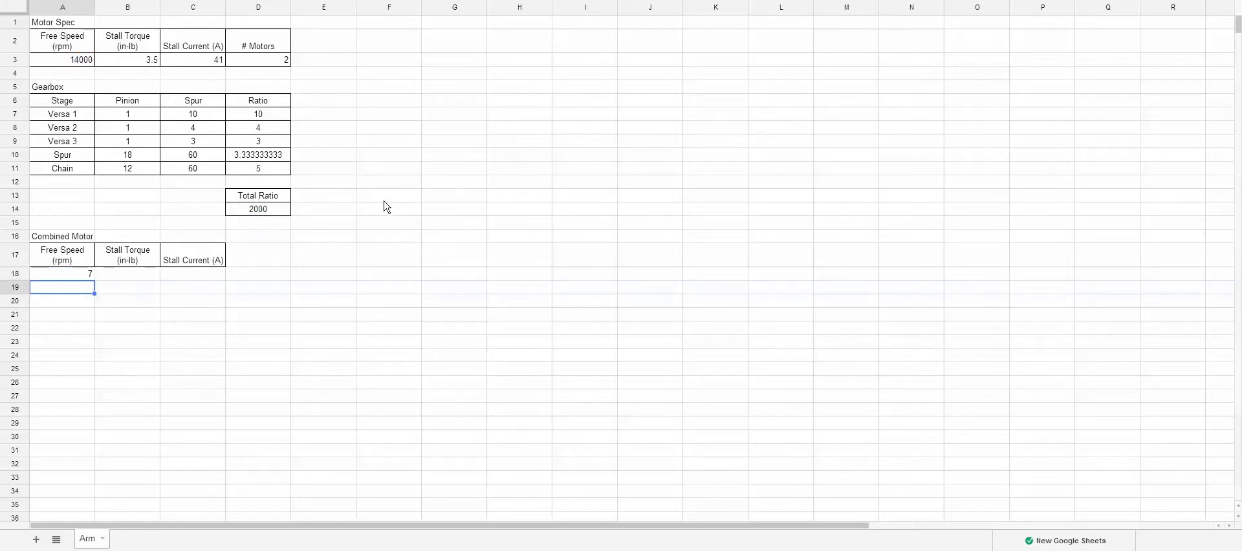
# - Enter =B3*D3*D14 in B18 for a combined stall torque of 14000
pyautogui.click(134, 273)
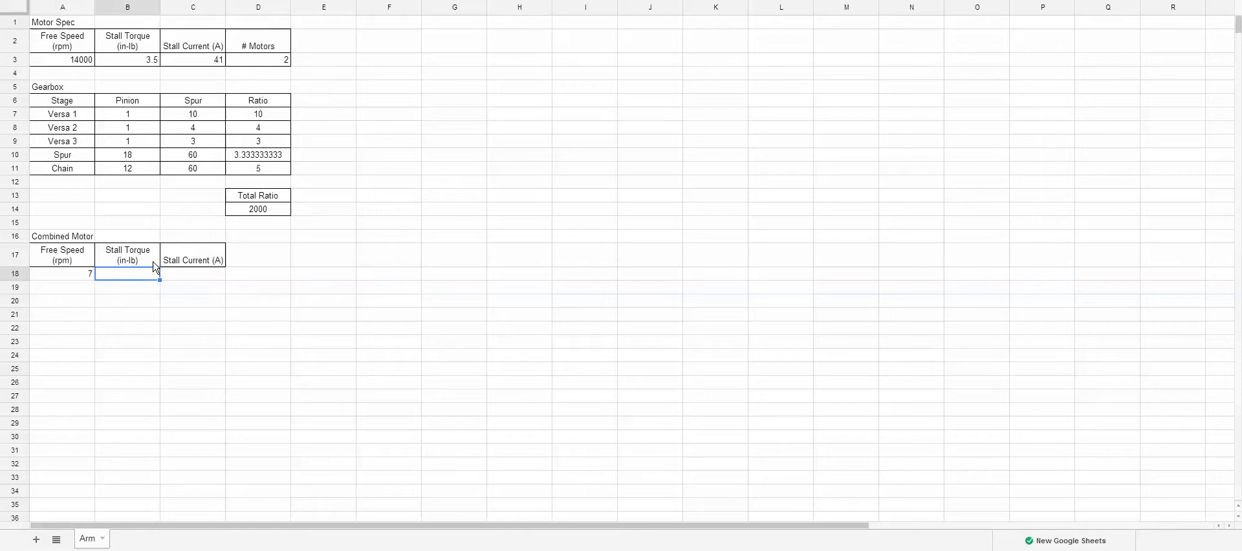
pyautogui.write('=')
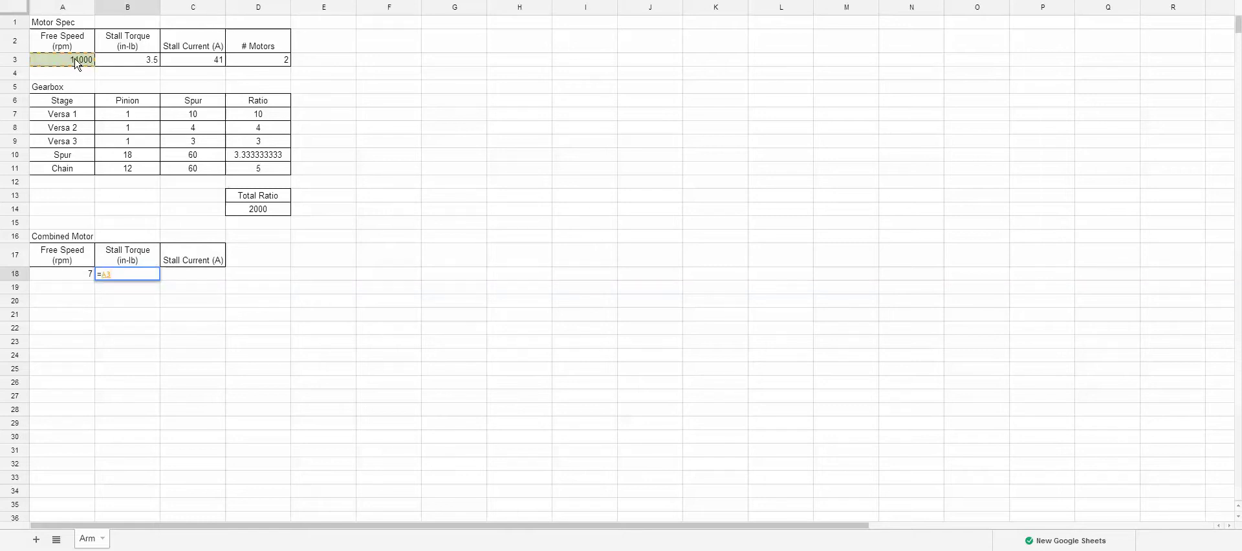
pyautogui.write('*')
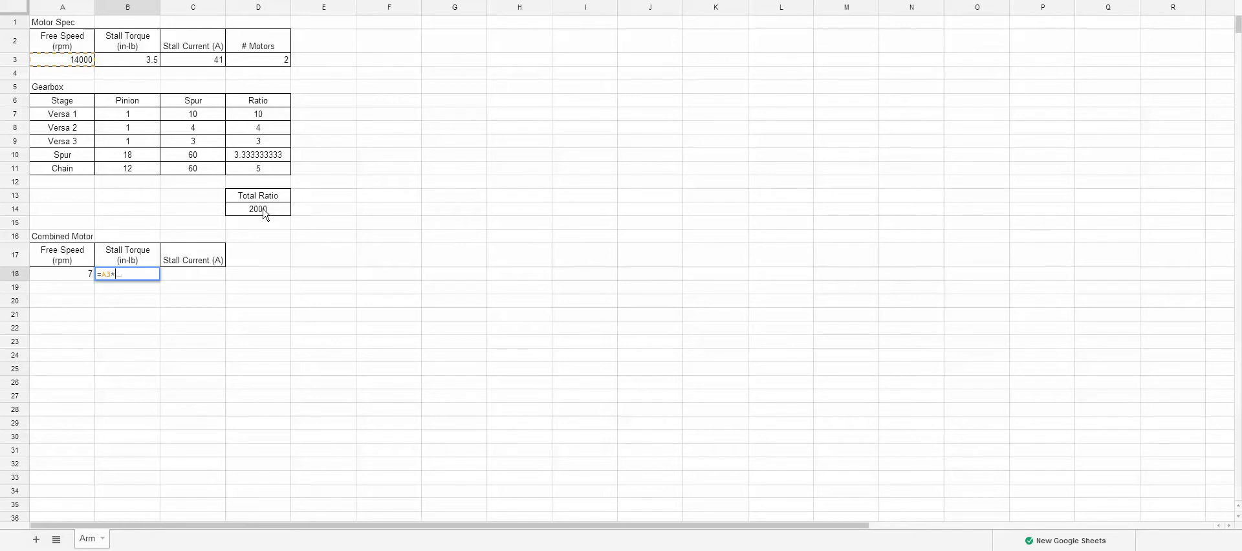
pyautogui.click(124, 61)
pyautogui.press('BackSpace')
pyautogui.press('BackSpace')
pyautogui.press('BackSpace')
pyautogui.press('BackSpace')
pyautogui.press('BackSpace')
pyautogui.click(138, 66)
pyautogui.write('*')
pyautogui.click(258, 60)
pyautogui.write('*')
pyautogui.click(275, 210)
pyautogui.press('Return')
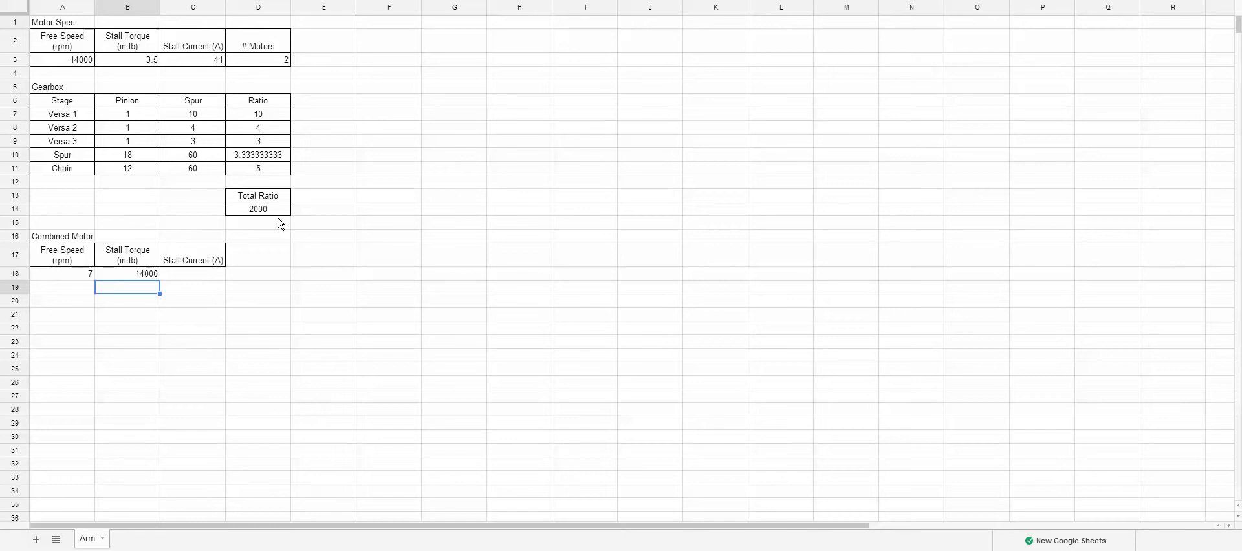
pyautogui.click(142, 274)
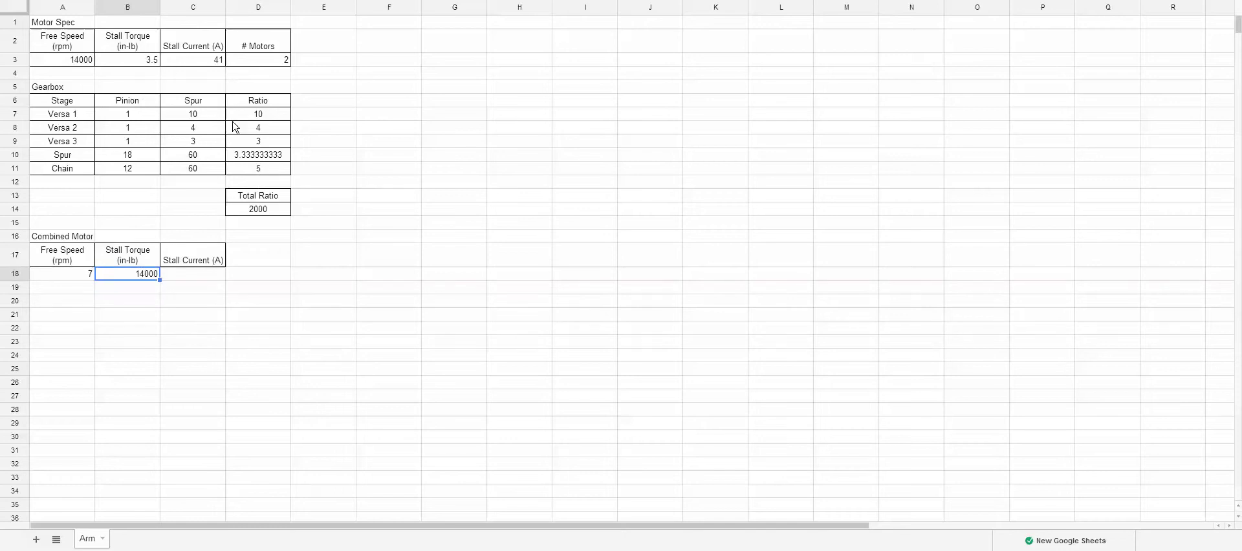
# - Enter =D3*C3 in C18 for a combined stall current of 82
pyautogui.click(195, 273)
pyautogui.write('=')
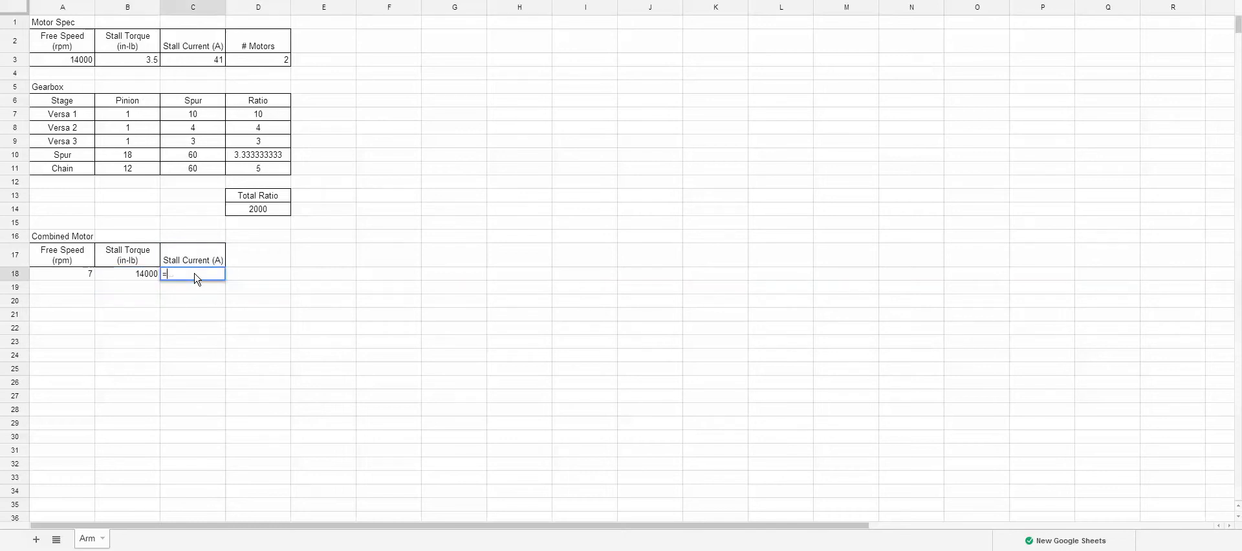
pyautogui.click(251, 65)
pyautogui.write('*')
pyautogui.click(215, 62)
pyautogui.press('Return')
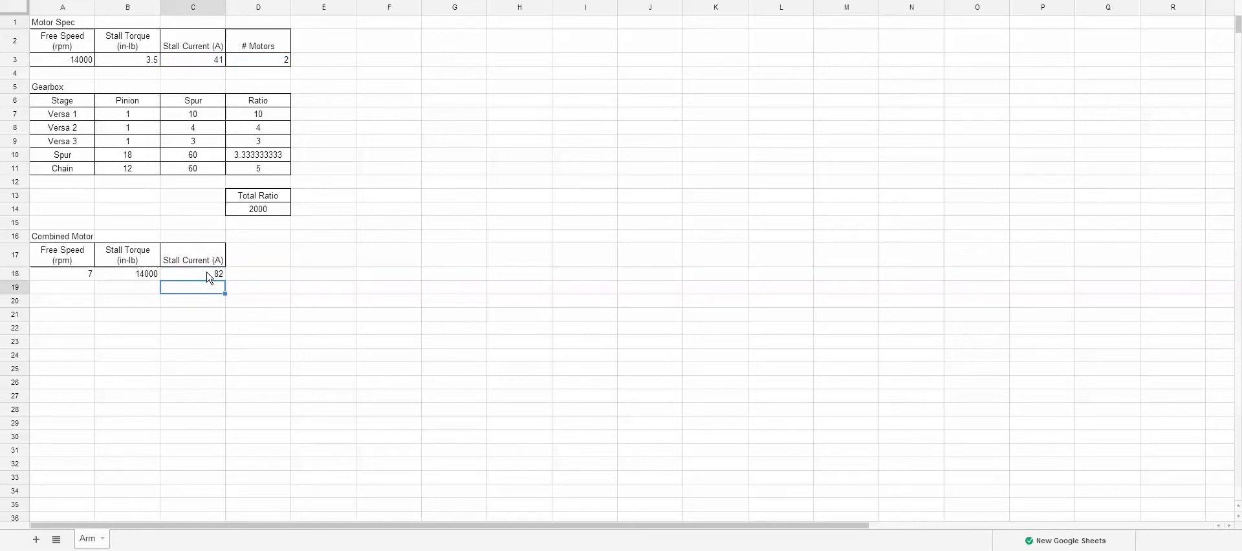
# - Apply all borders to the Combined Motor table A17:C18
pyautogui.moveTo(209, 274); pyautogui.dragTo(58, 254)
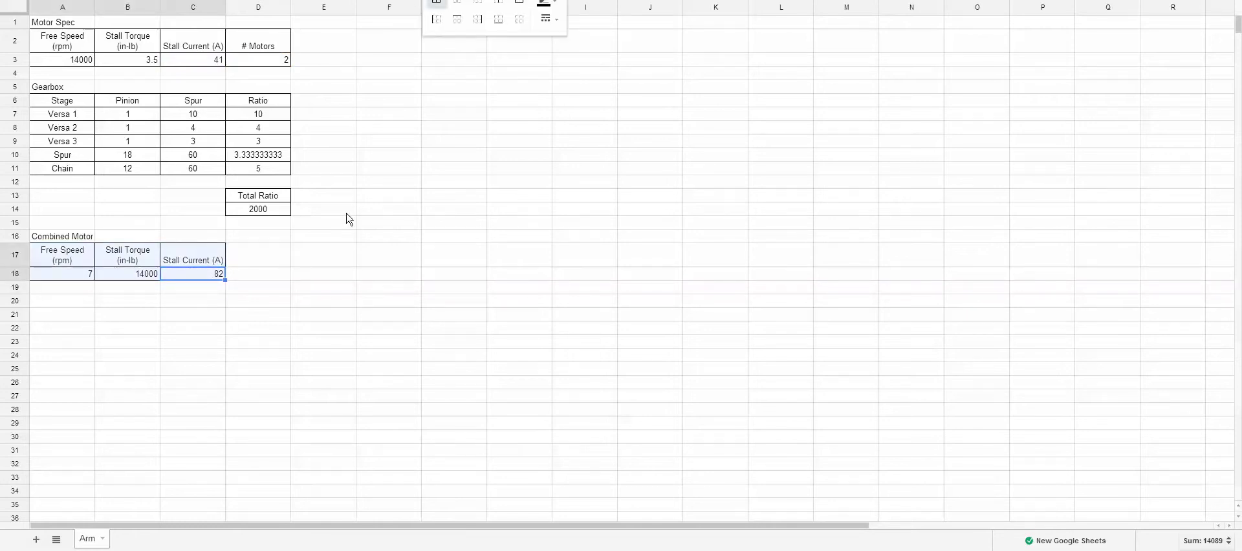
pyautogui.click(346, 210)
pyautogui.moveTo(217, 274); pyautogui.dragTo(64, 256)
pyautogui.click(399, 169)
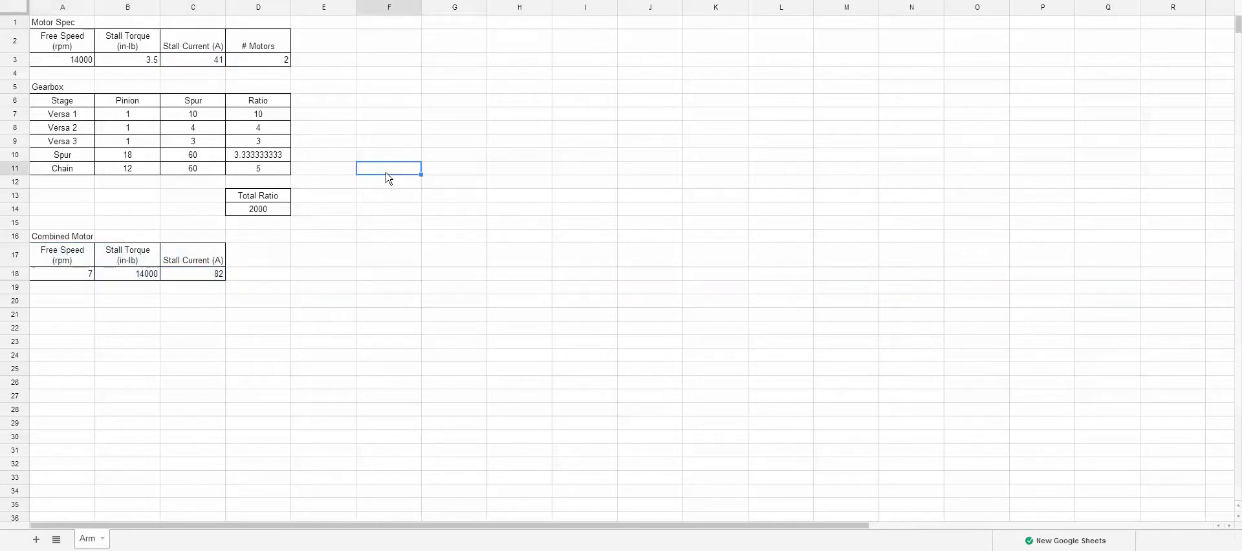
# - Center-align every cell on the sheet
pyautogui.hotkey('ctrl', 'a')
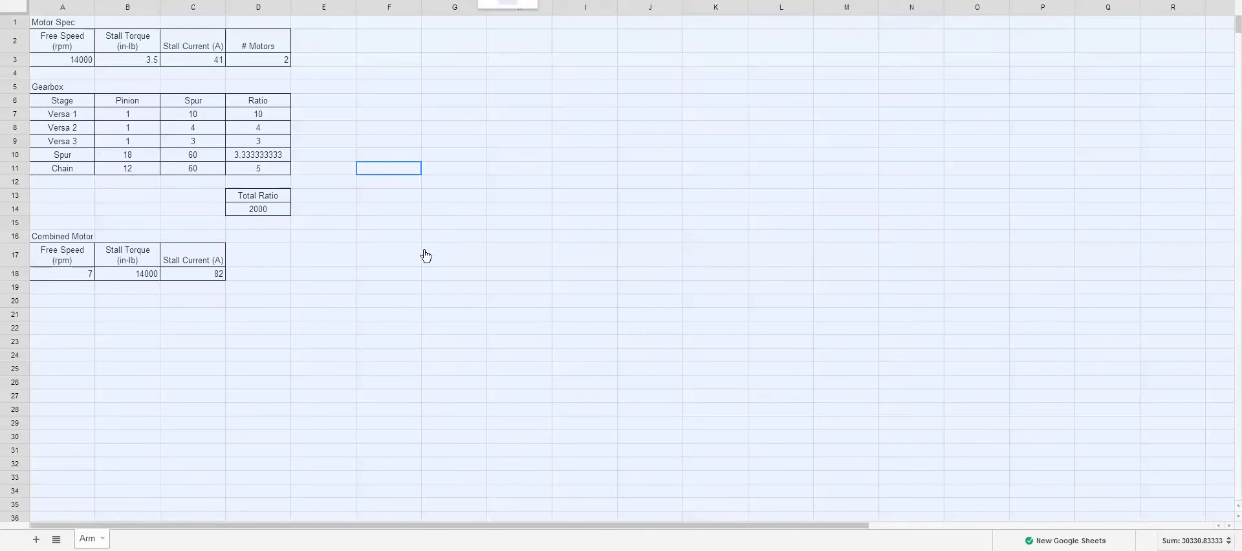
pyautogui.hotkey('ctrl', 'shift', 'e')
pyautogui.click(424, 254)
pyautogui.click(257, 330)
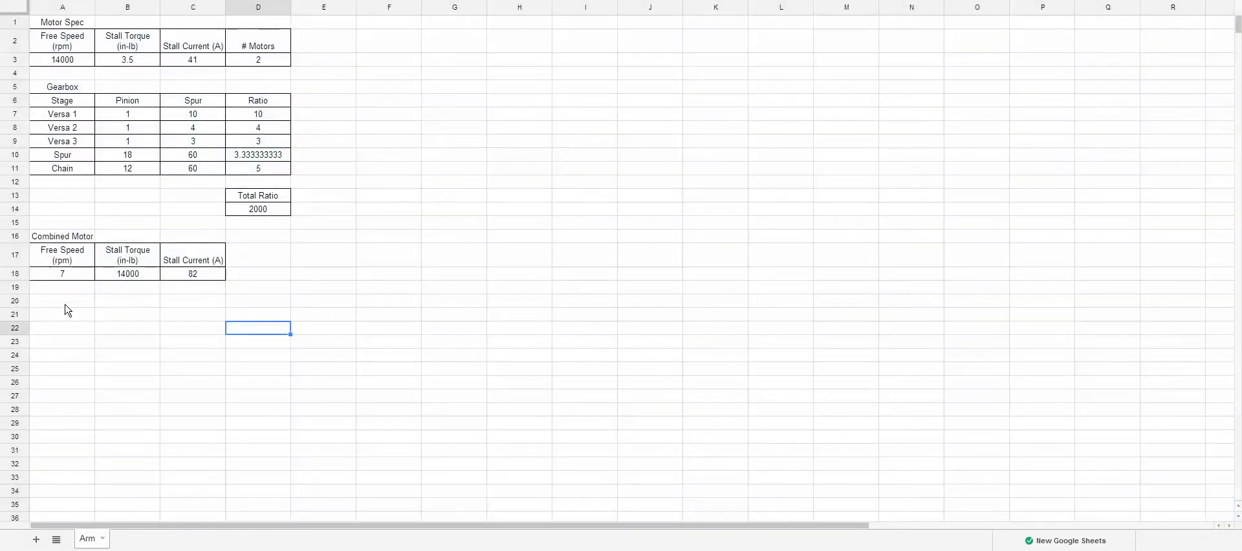
pyautogui.click(66, 305)
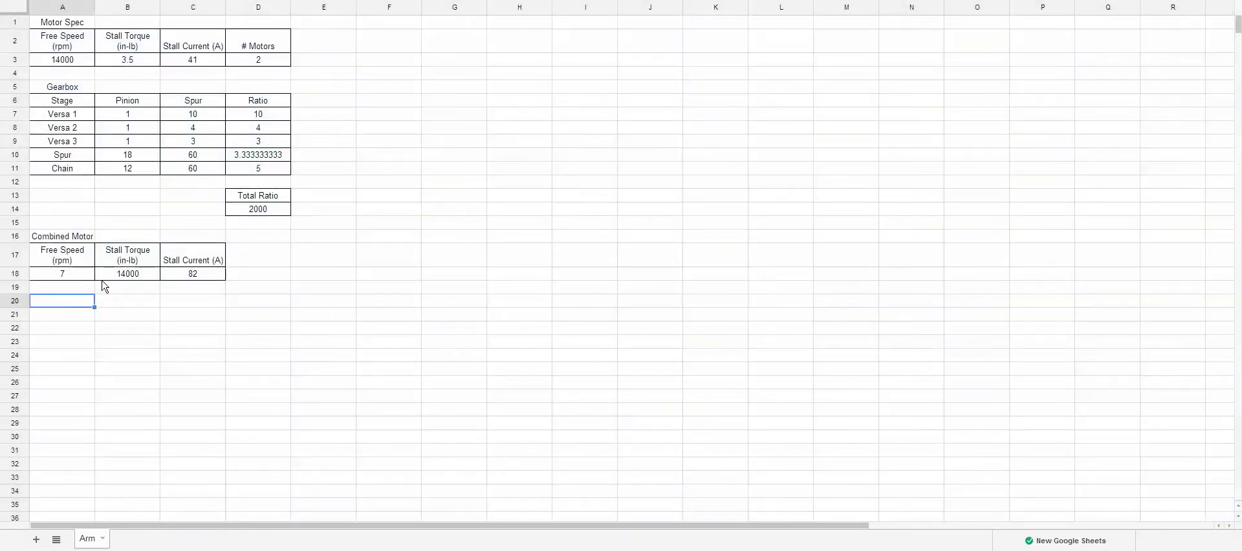
pyautogui.click(63, 267)
pyautogui.moveTo(64, 276); pyautogui.dragTo(61, 277)
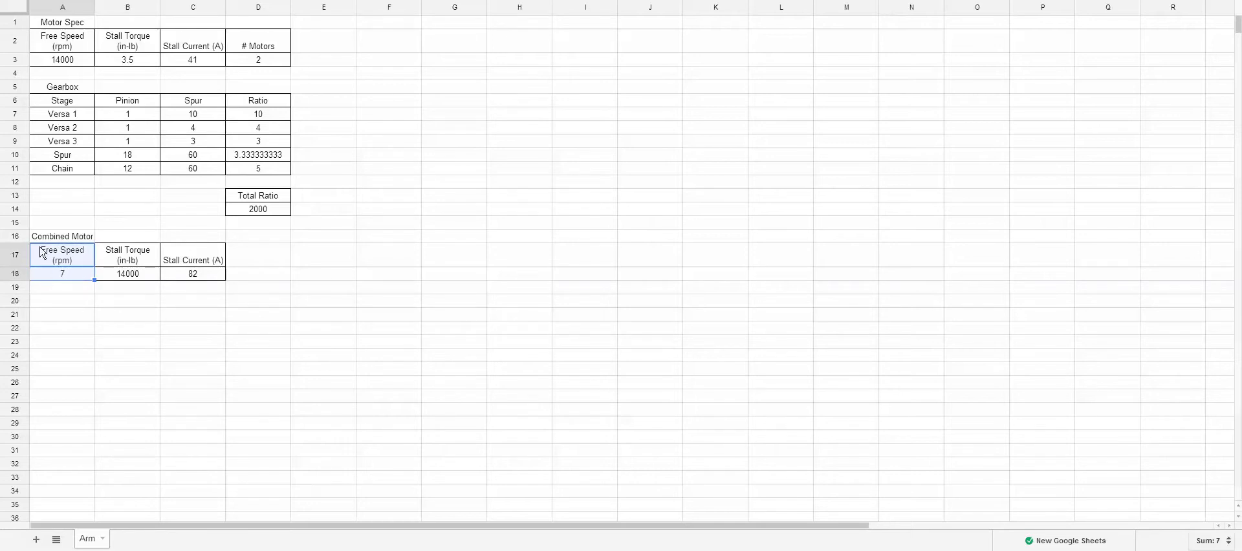
# - Add Reference Travel (deg) 90 and Time to Travel (s) =D18/360/(A18/60), giving 2.142857143
pyautogui.click(253, 264)
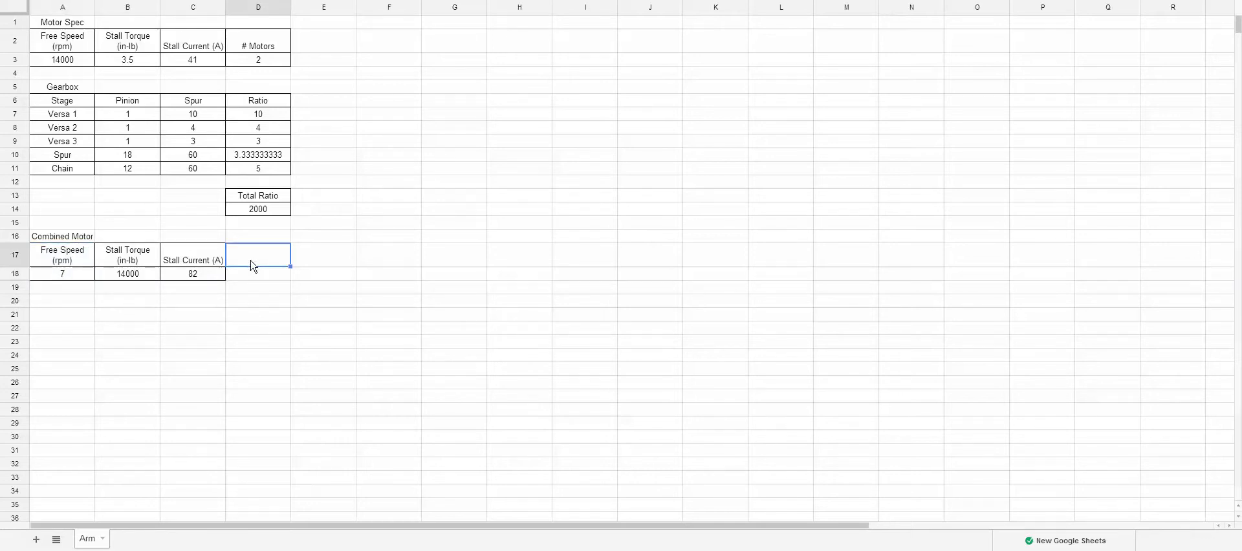
pyautogui.write('Referen')
pyautogui.write('ce Travel (')
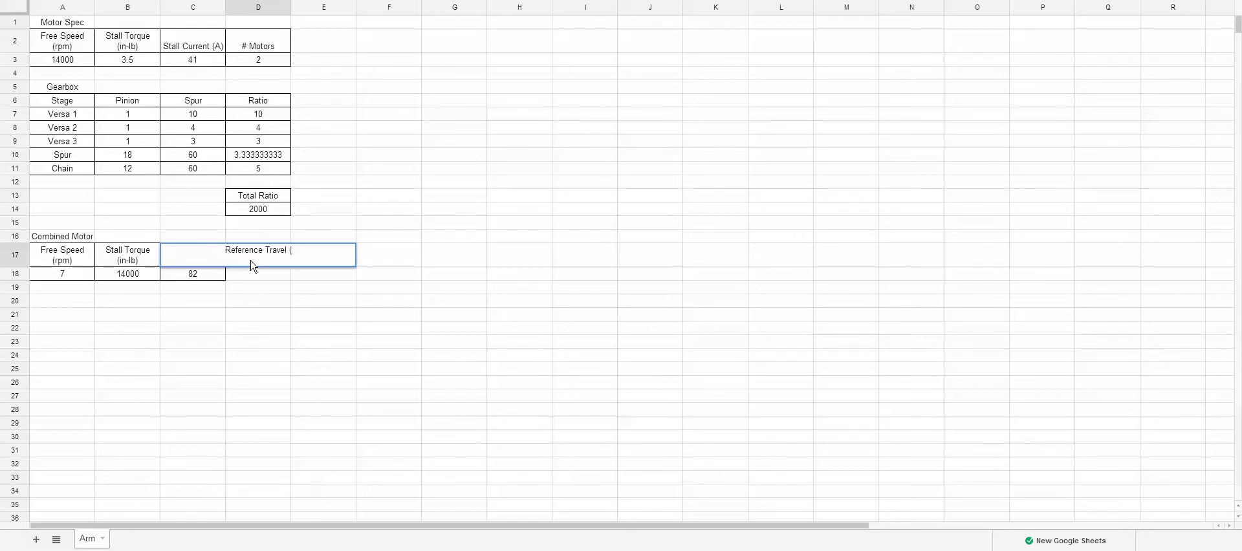
pyautogui.write('deg)')
pyautogui.press('Return')
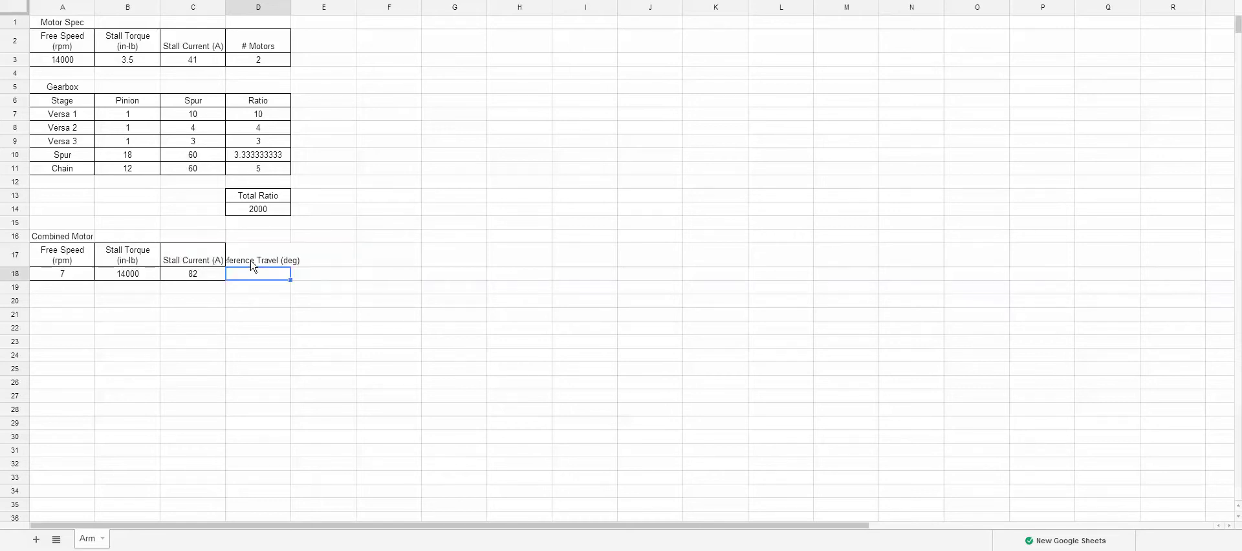
pyautogui.write('90')
pyautogui.press('Tab')
pyautogui.press('Up')
pyautogui.write('Time to Tr')
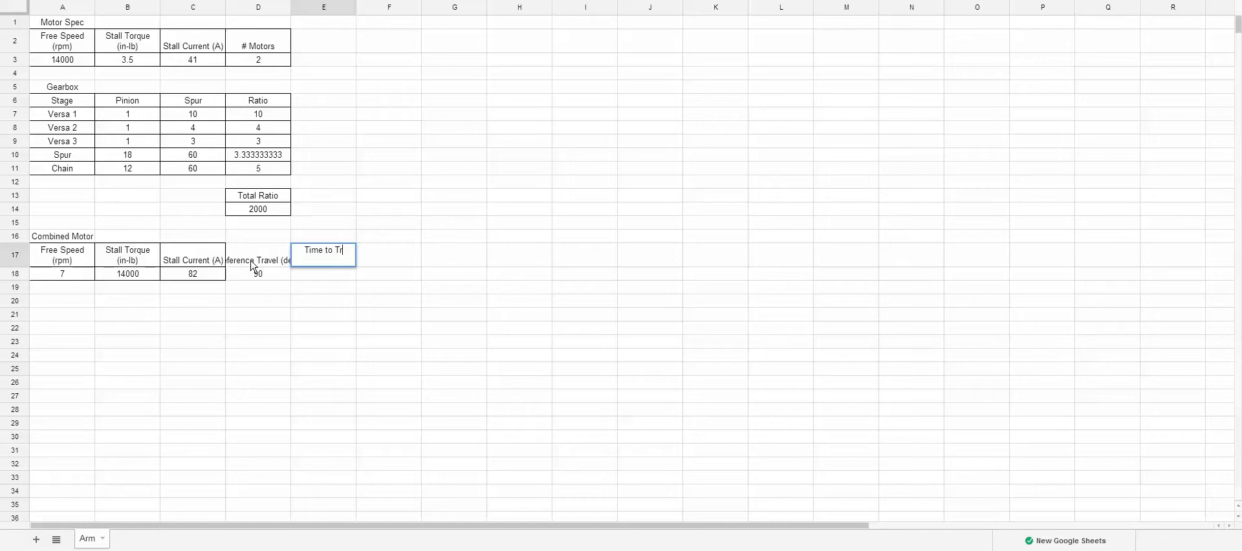
pyautogui.write('avel (s)')
pyautogui.press('Return')
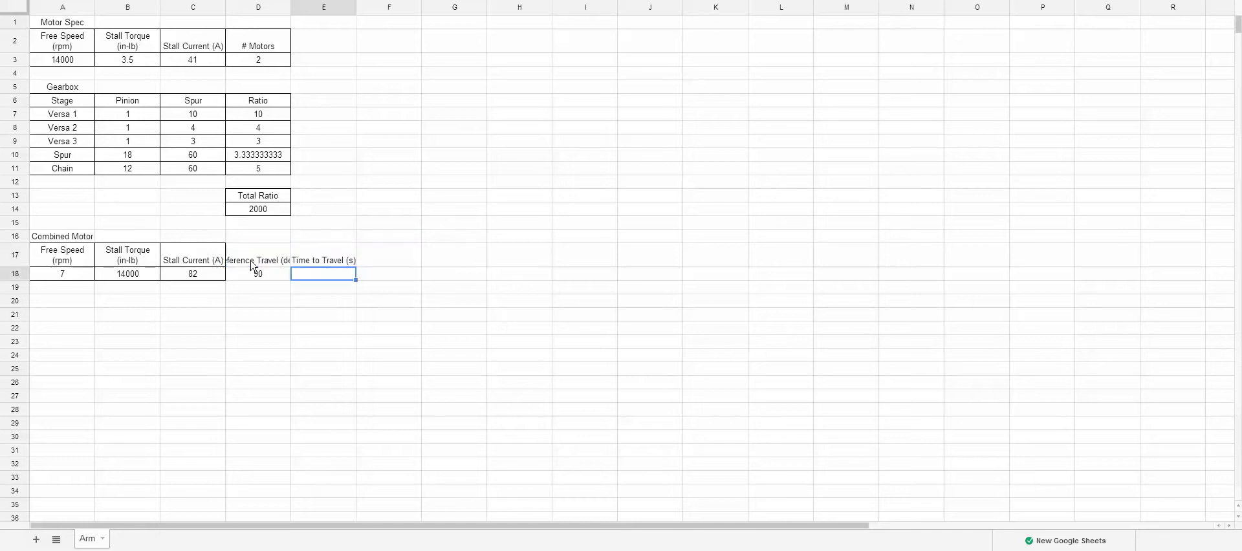
pyautogui.write('=D18/360/')
pyautogui.write('(')
pyautogui.click(51, 278)
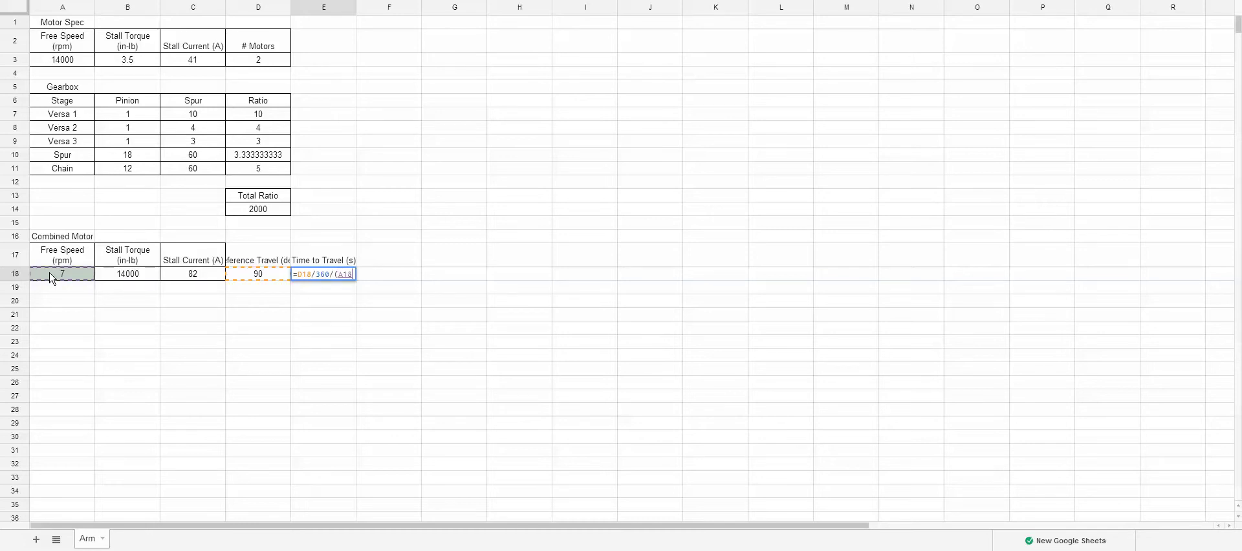
pyautogui.write('/60')
pyautogui.write(')')
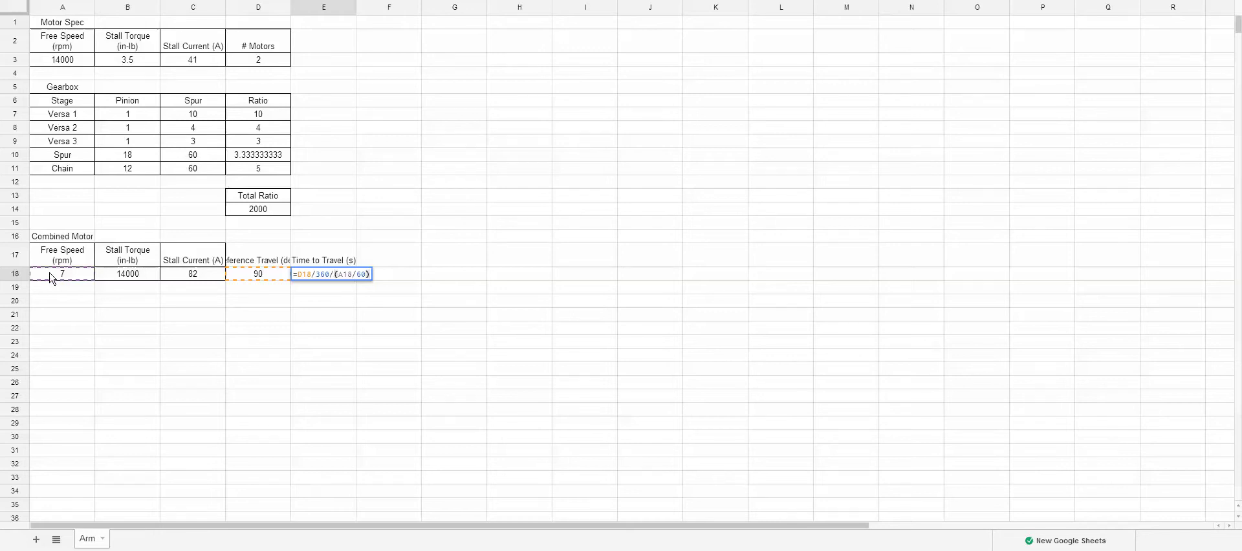
pyautogui.press('Return')
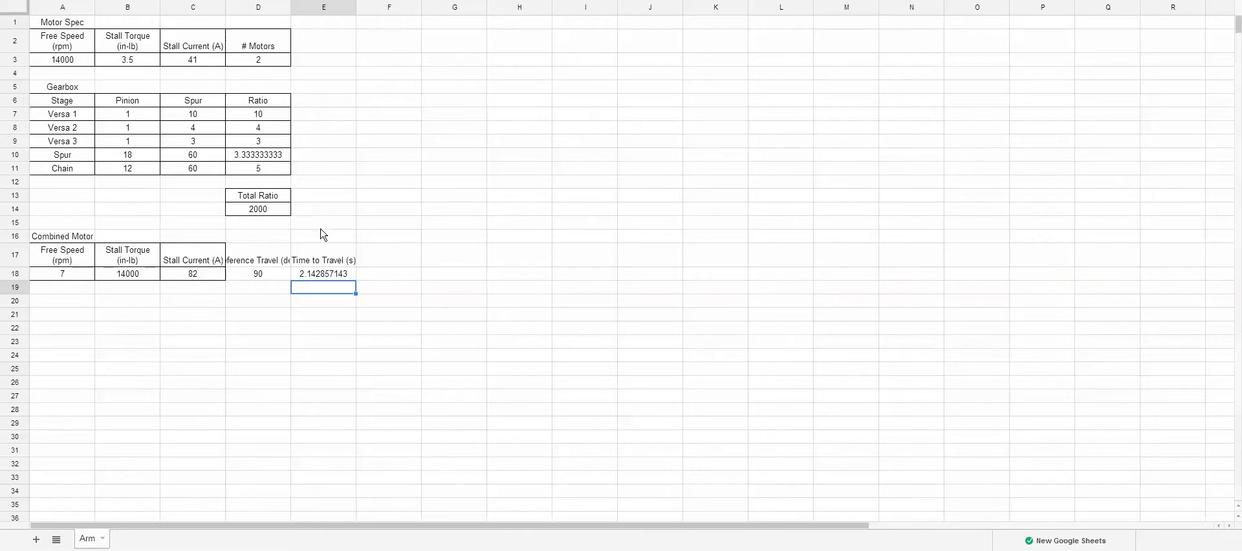
# - Border the two travel columns and wrap the Combined Motor header text
pyautogui.moveTo(38, 43)
pyautogui.mouseDown()
pyautogui.moveTo(271, 273)
pyautogui.moveTo(338, 272)
pyautogui.mouseUp()
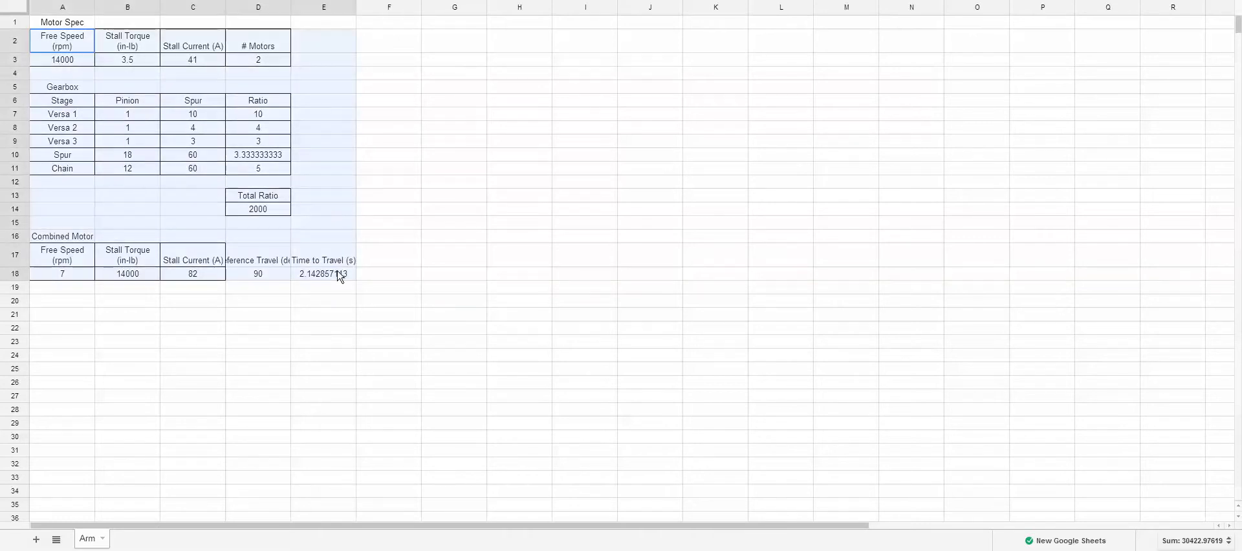
pyautogui.moveTo(241, 254); pyautogui.dragTo(340, 273)
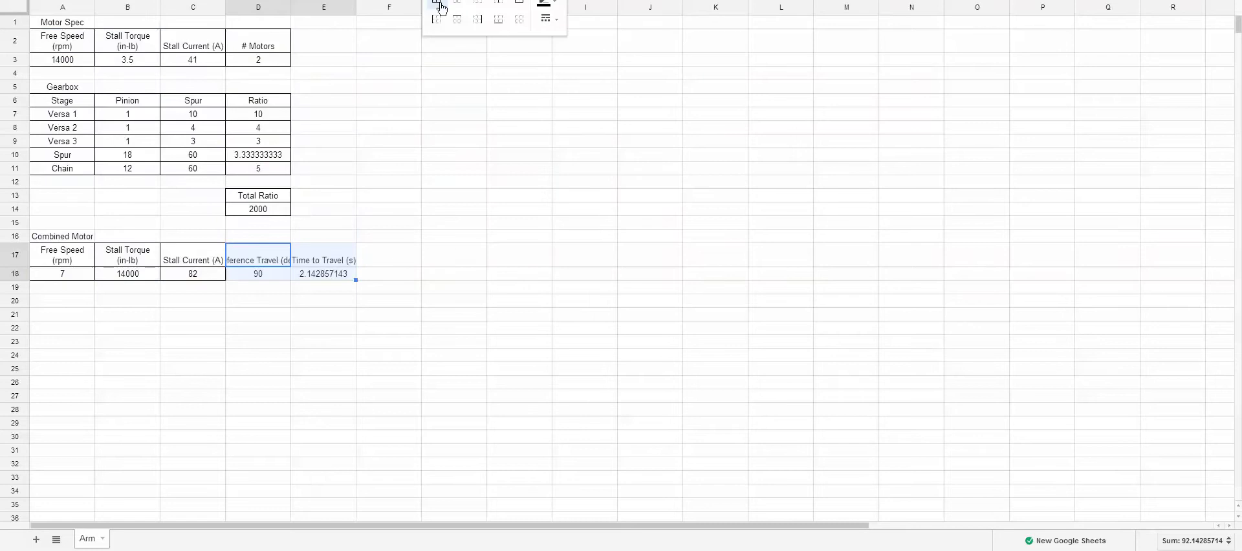
pyautogui.click(444, 9)
pyautogui.click(369, 275)
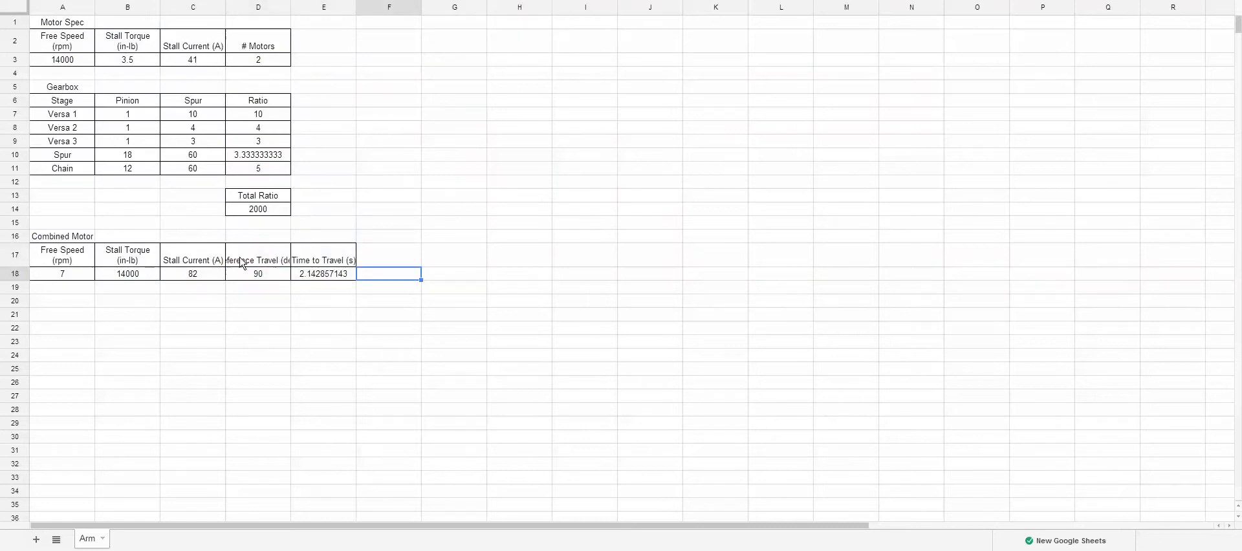
pyautogui.moveTo(64, 256); pyautogui.dragTo(353, 259)
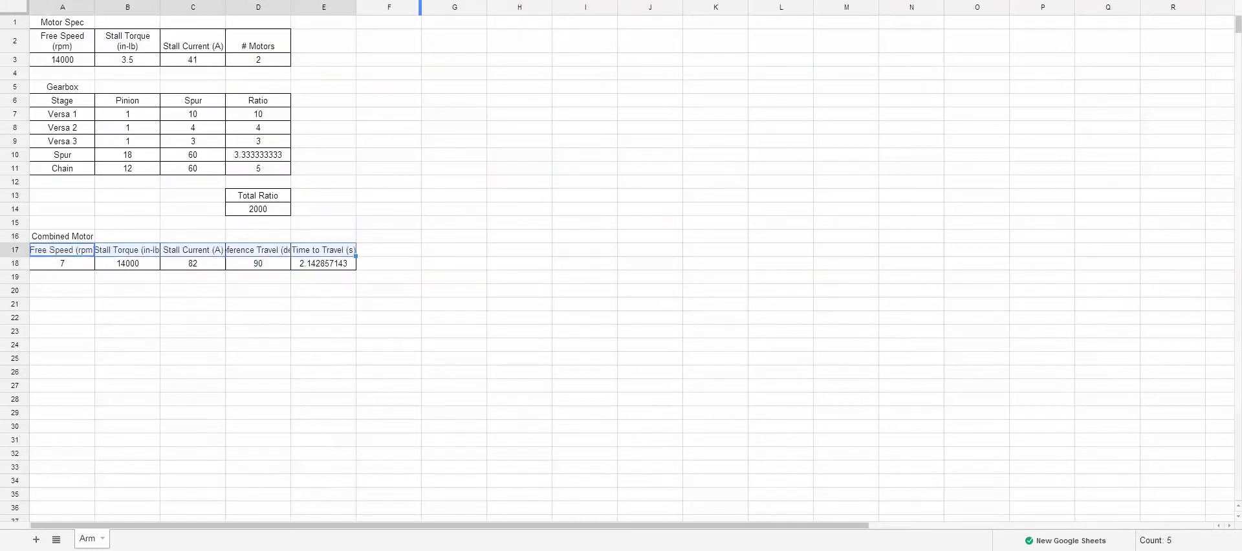
pyautogui.click(442, 171)
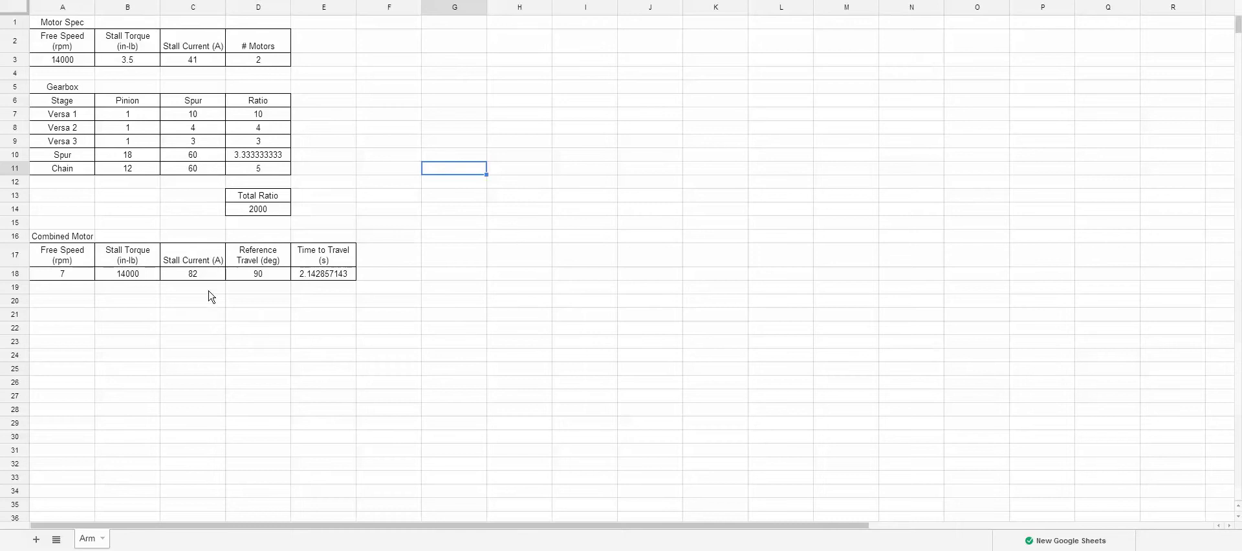
pyautogui.click(61, 303)
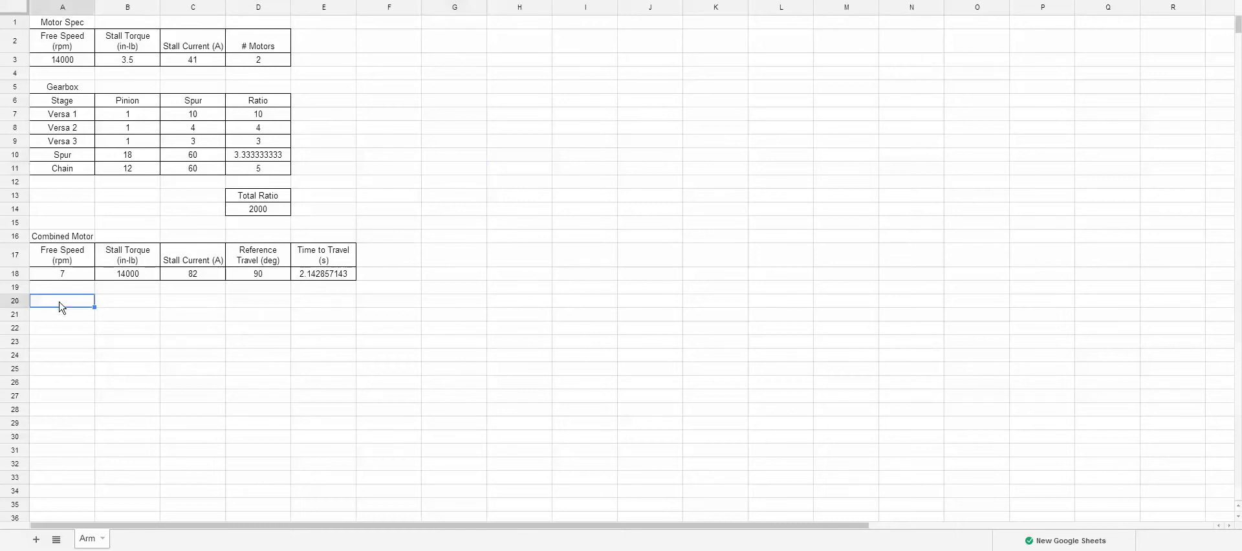
# - Add an 'Arm Spec' heading with a Length (in) column of 56
pyautogui.write('Arm ')
pyautogui.write('Spec')
pyautogui.press('Return')
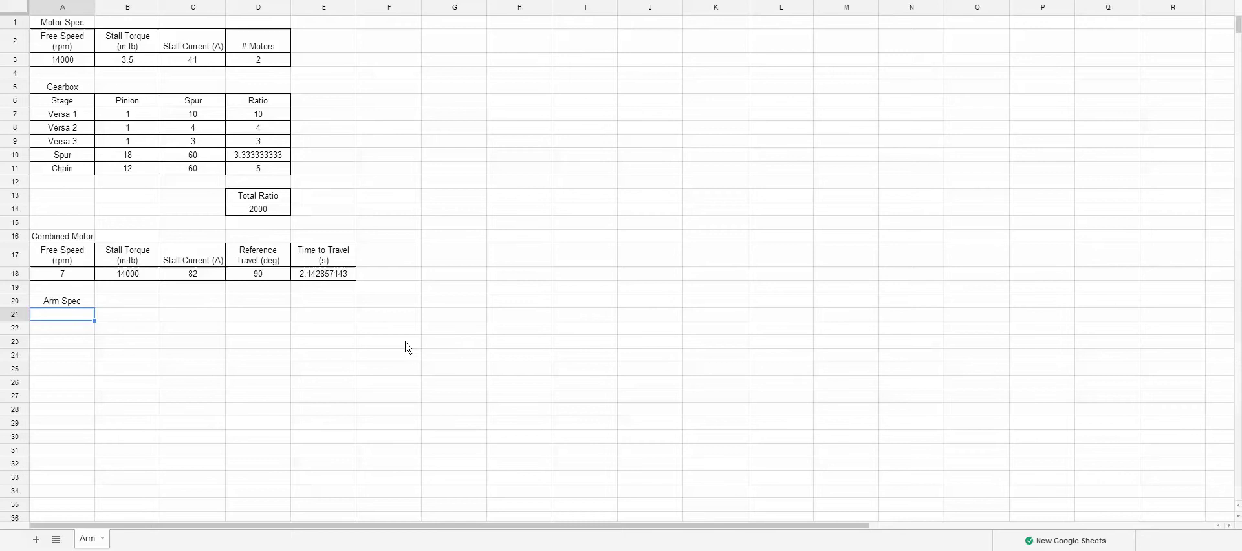
pyautogui.write('Len')
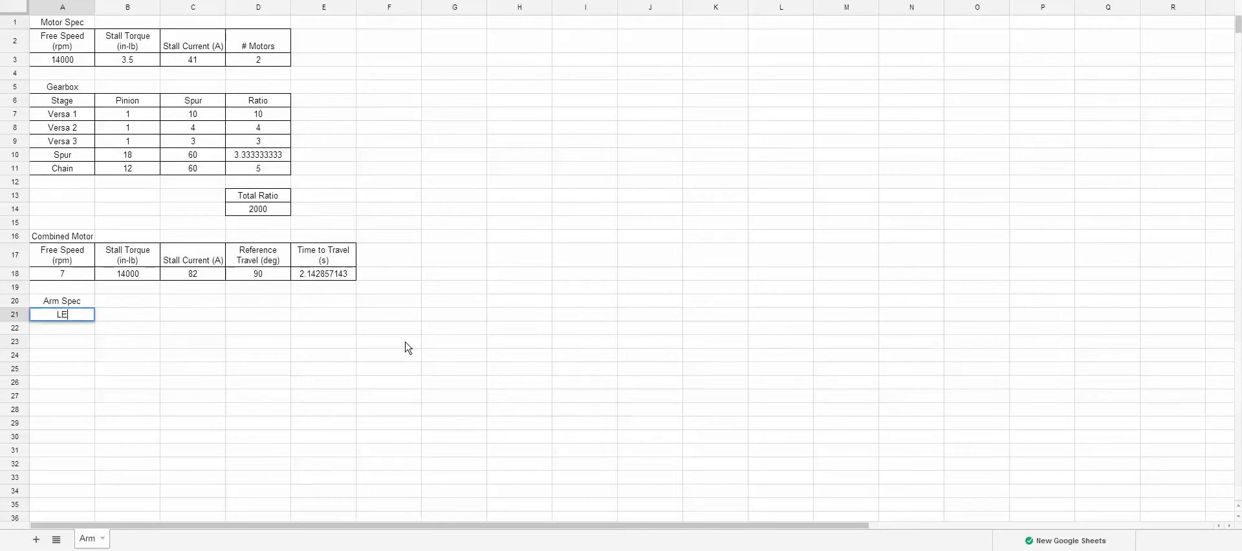
pyautogui.write('gth')
pyautogui.press('BackSpace')
pyautogui.press('BackSpace')
pyautogui.press('BackSpace')
pyautogui.write('mg')
pyautogui.press('BackSpace')
pyautogui.press('BackSpace')
pyautogui.write('gth (')
pyautogui.write('in)')
pyautogui.press('Return')
pyautogui.write('56')
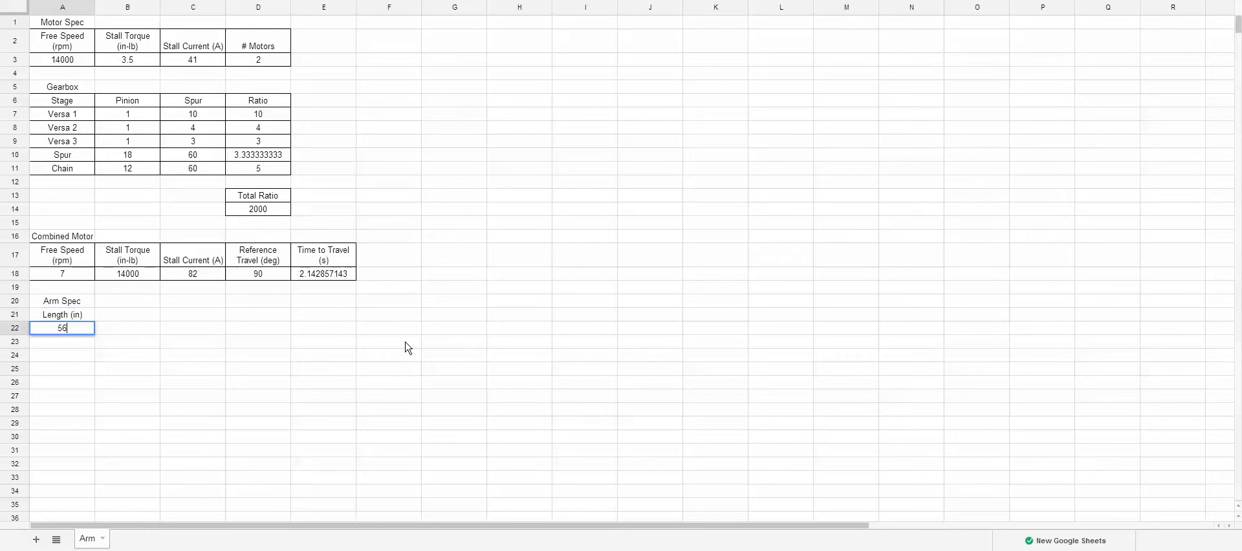
pyautogui.press('Tab')
# - Add a Weight (lb) column with value 13 beside Length
pyautogui.press('Up')
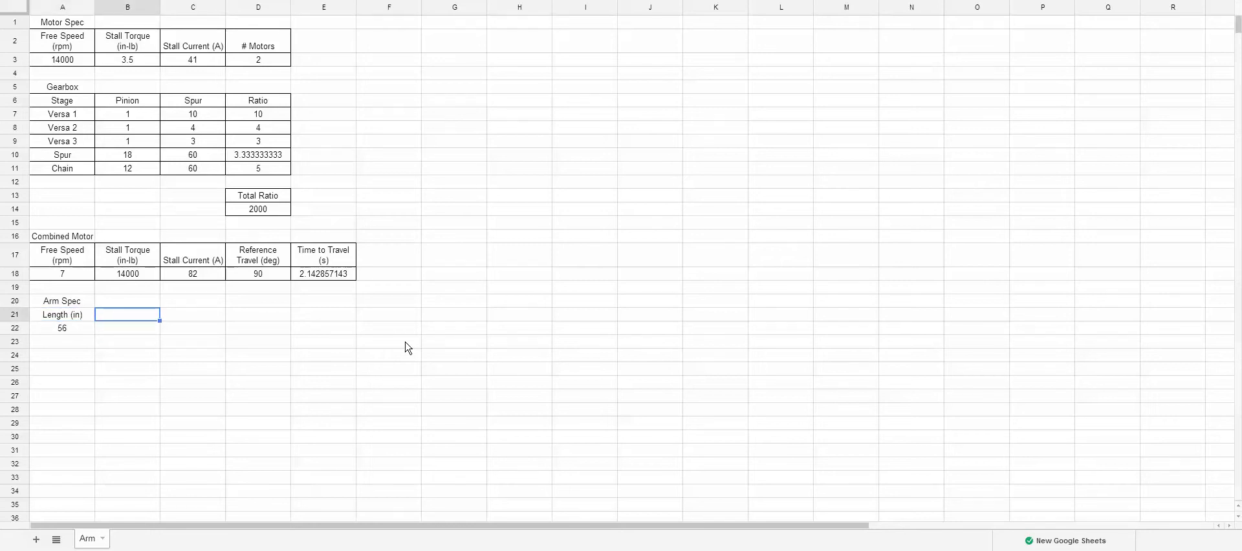
pyautogui.write('Weight')
pyautogui.write(' (lb)')
pyautogui.press('Return')
pyautogui.write('1')
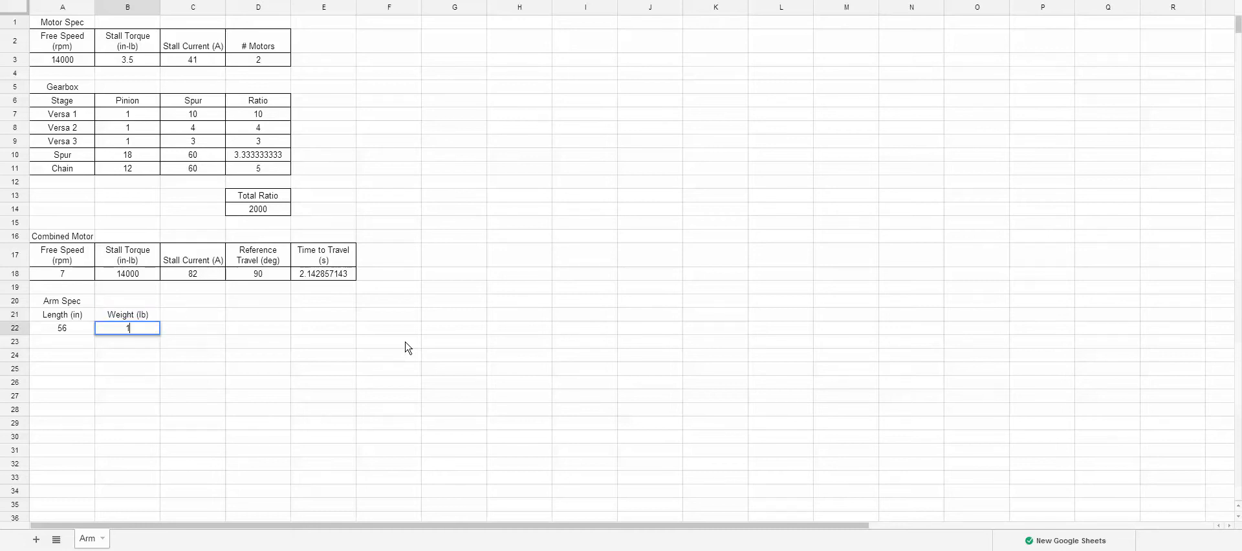
pyautogui.write('3')
pyautogui.press('Return')
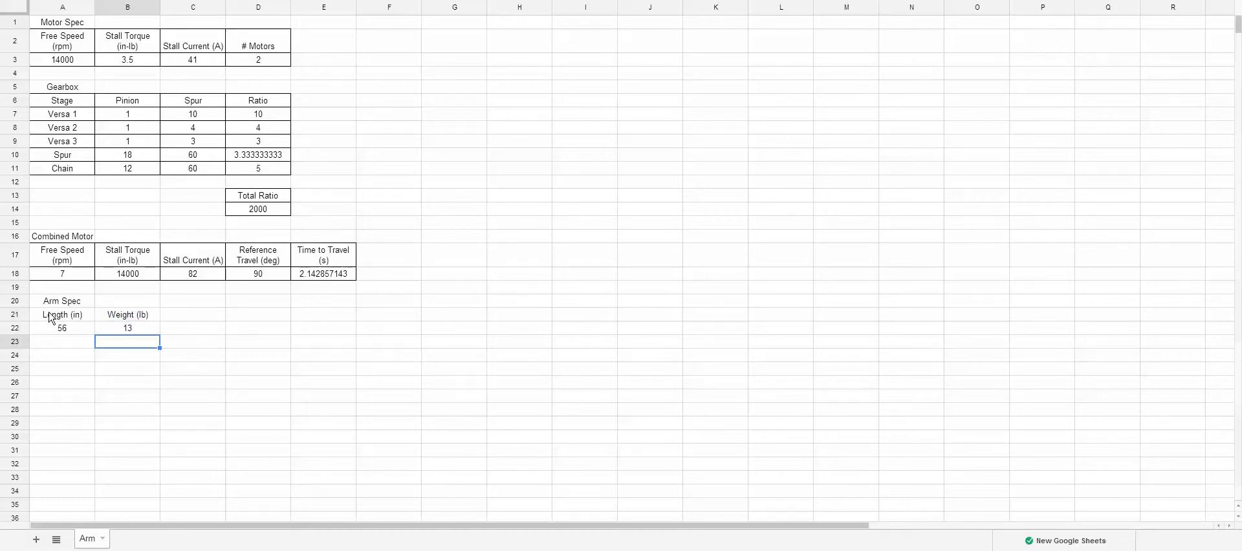
# - Apply all borders to the Arm Spec cells A21:B22
pyautogui.moveTo(48, 313); pyautogui.dragTo(128, 331)
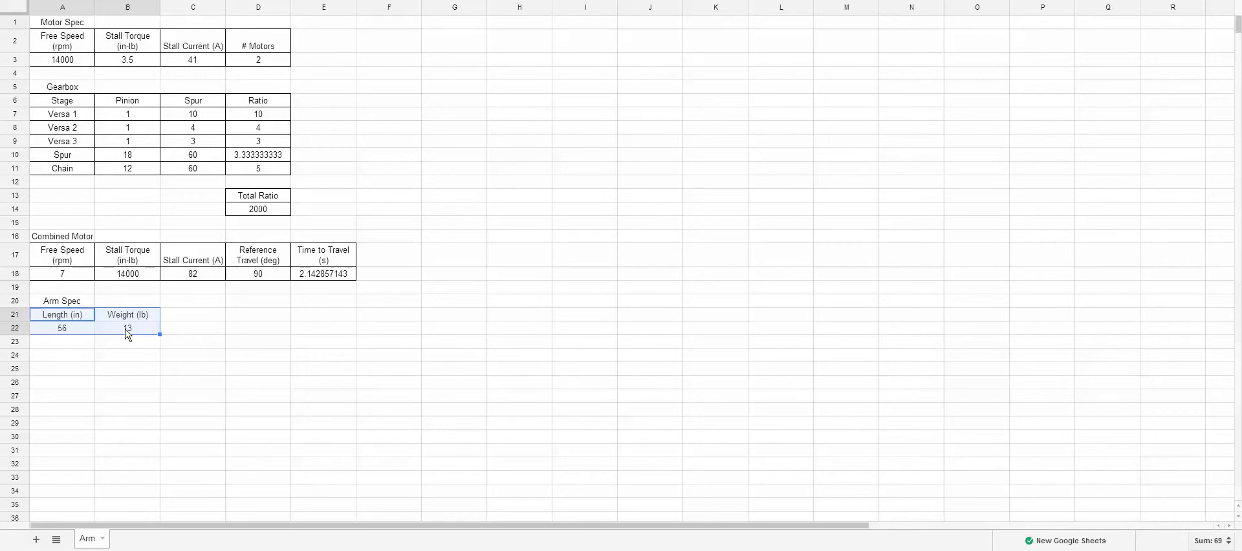
pyautogui.click(448, 2)
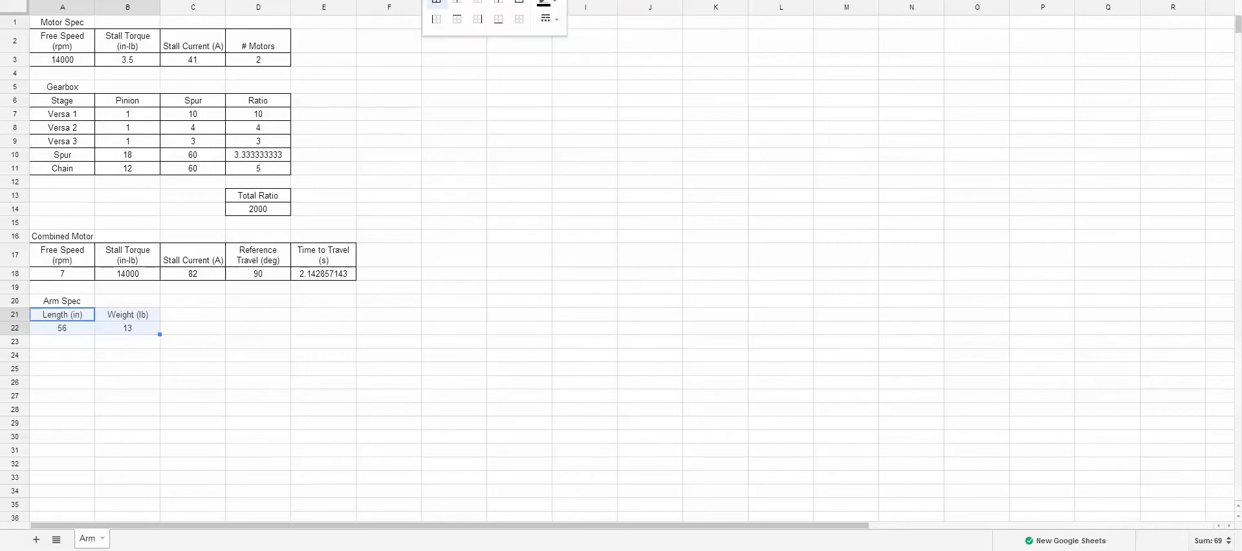
pyautogui.click(437, 2)
pyautogui.click(188, 315)
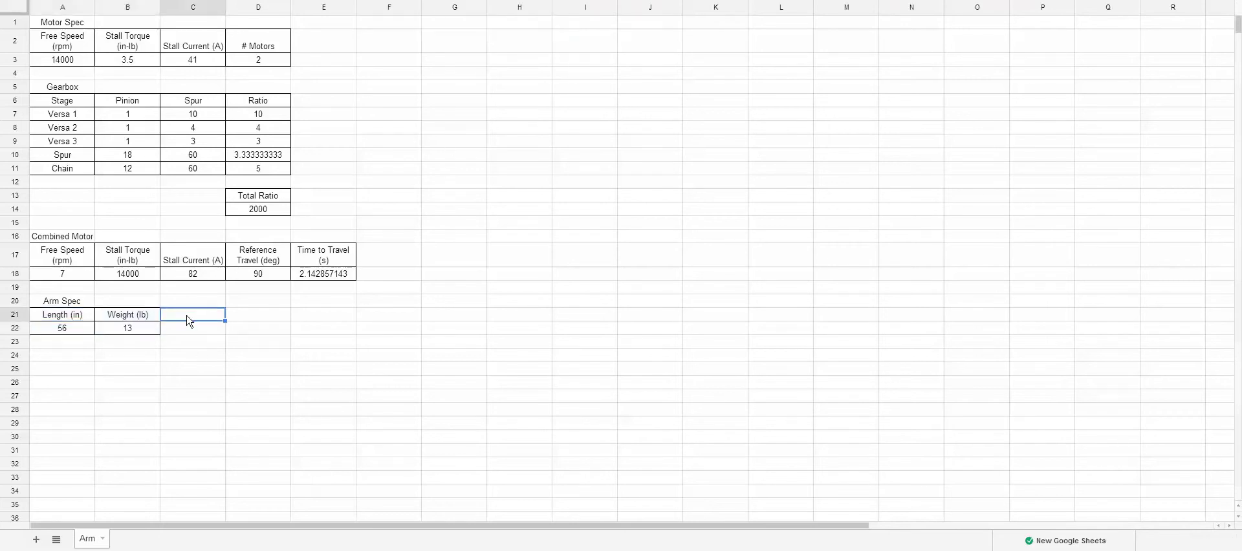
pyautogui.click(265, 308)
pyautogui.press('Left')
pyautogui.click(266, 308)
pyautogui.press('Left')
# - Add a Max Torque (in-lb) column with =A22*B22, giving 728
pyautogui.write('Max T')
pyautogui.write('or')
pyautogui.write('que (i')
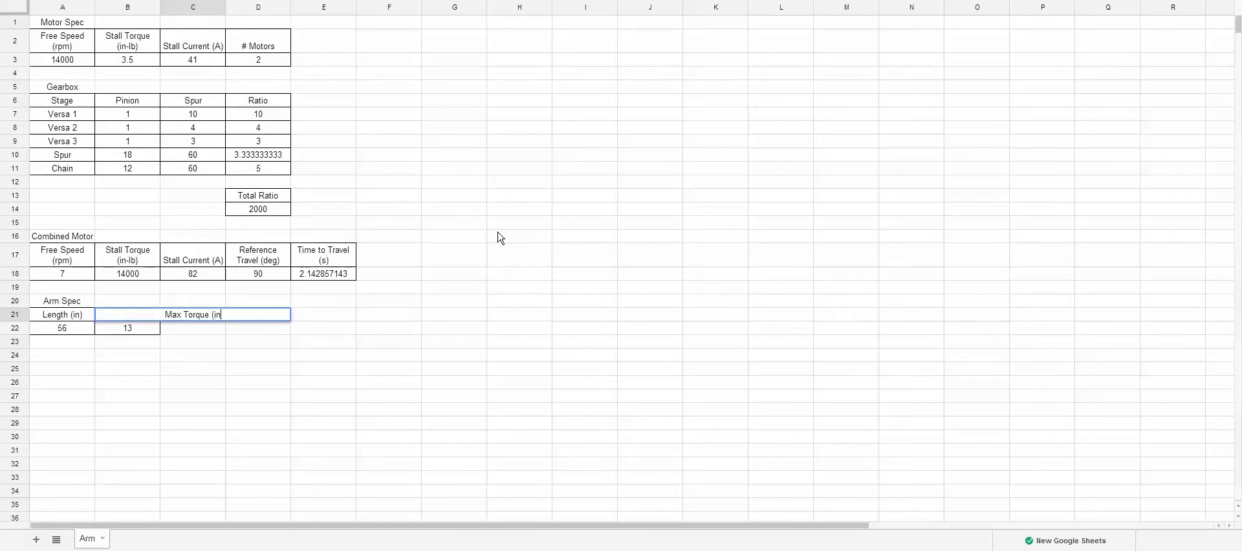
pyautogui.write('n-lb)')
pyautogui.hotkey('ctrl', 'z')
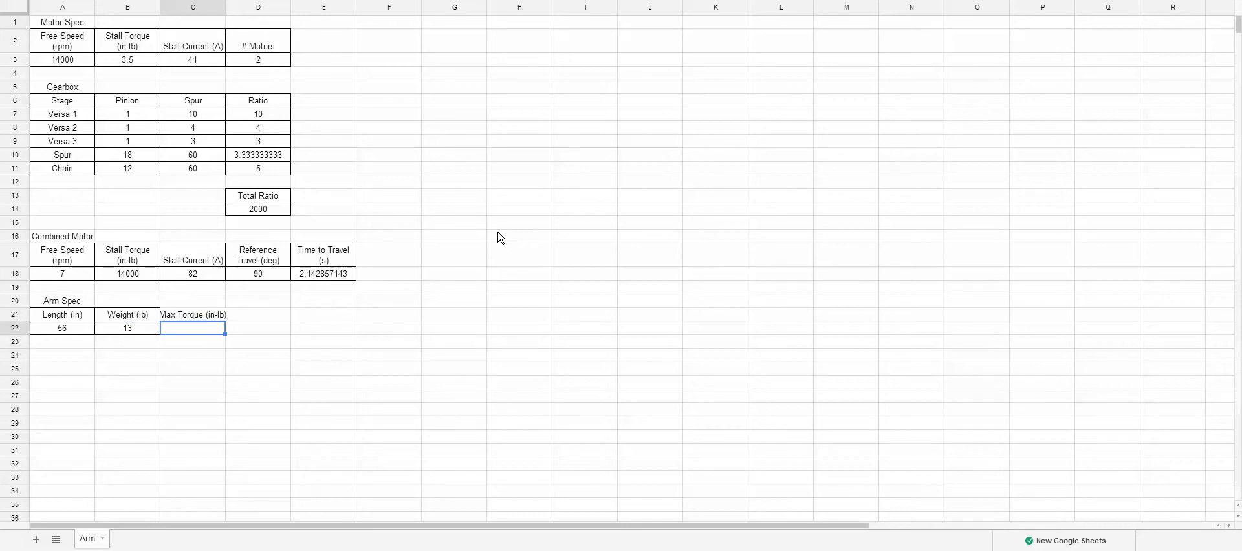
pyautogui.write('=')
pyautogui.click(53, 333)
pyautogui.write('*')
pyautogui.click(126, 328)
pyautogui.press('Return')
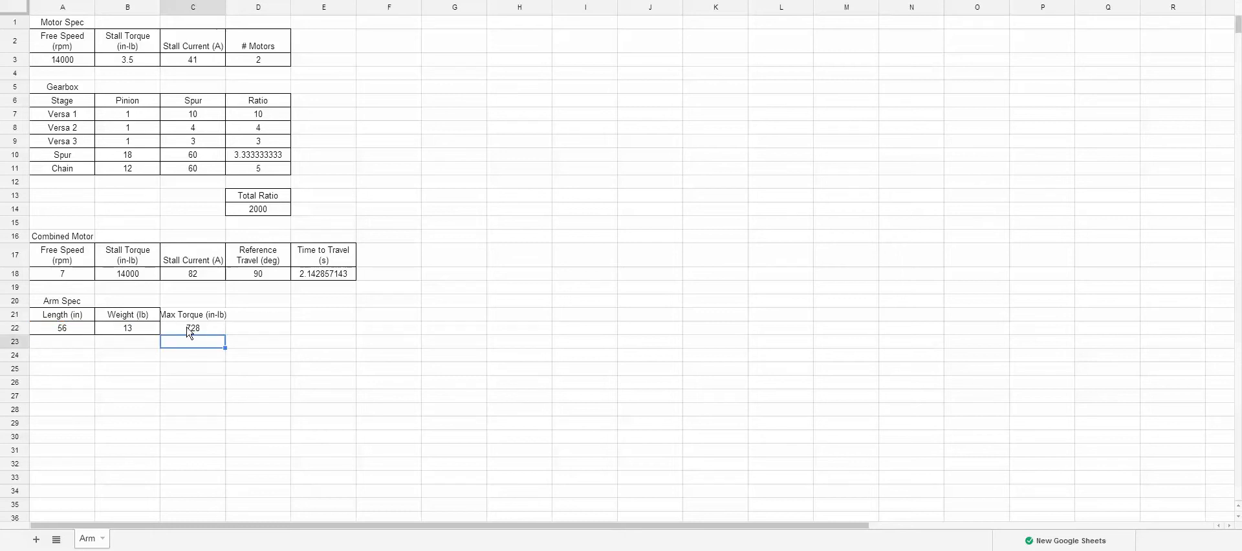
# - Border the Max Torque cells and wrap the Arm Spec header text
pyautogui.moveTo(191, 330); pyautogui.dragTo(186, 316)
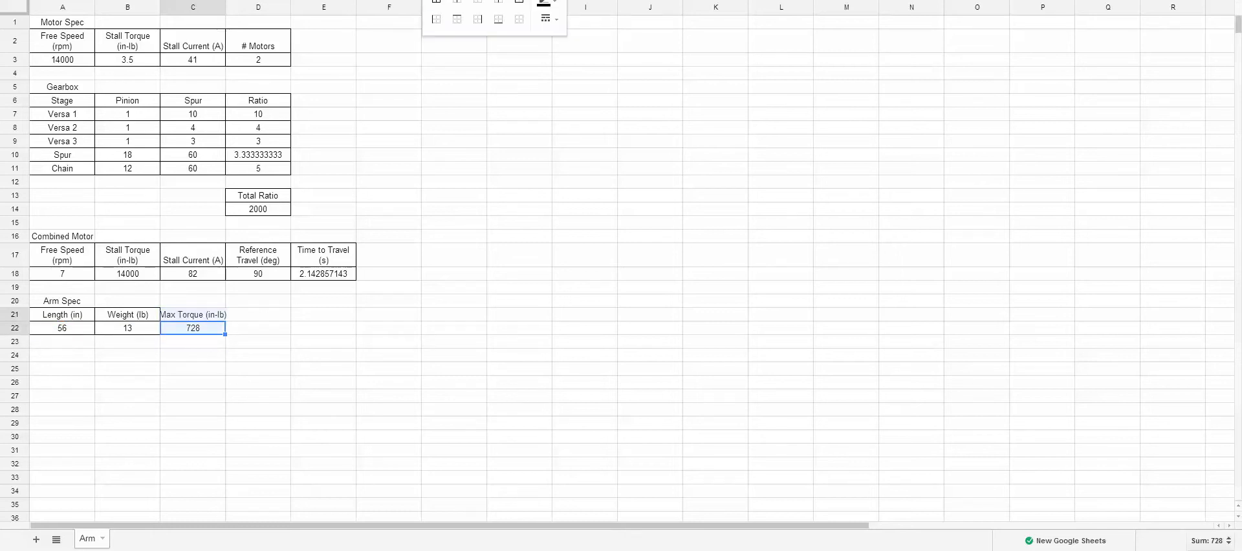
pyautogui.click(236, 304)
pyautogui.moveTo(78, 317); pyautogui.dragTo(192, 316)
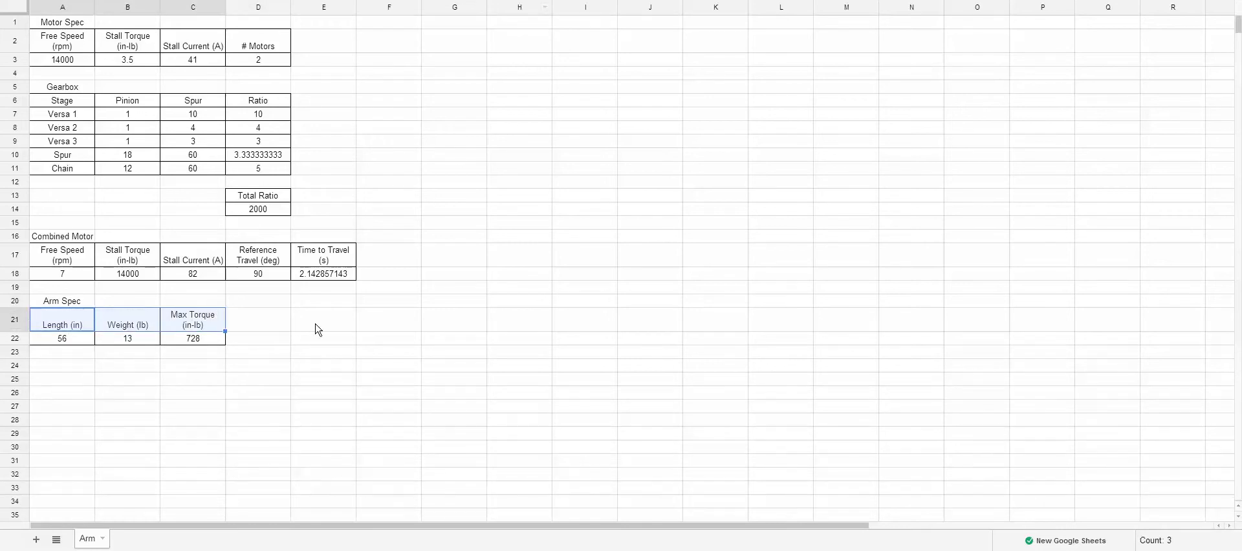
pyautogui.click(246, 338)
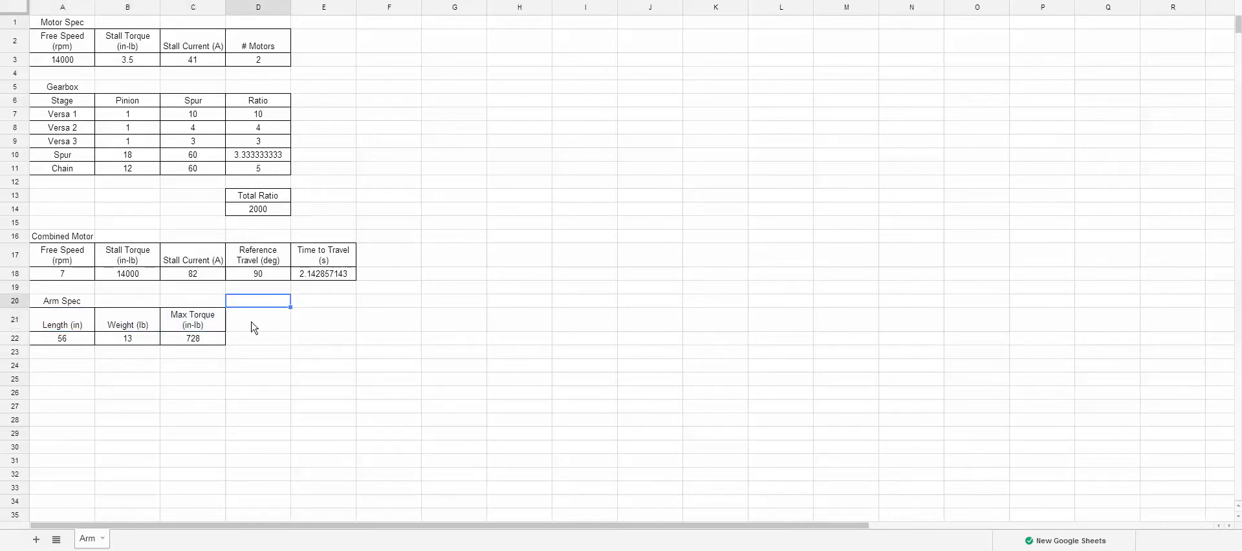
pyautogui.click(252, 327)
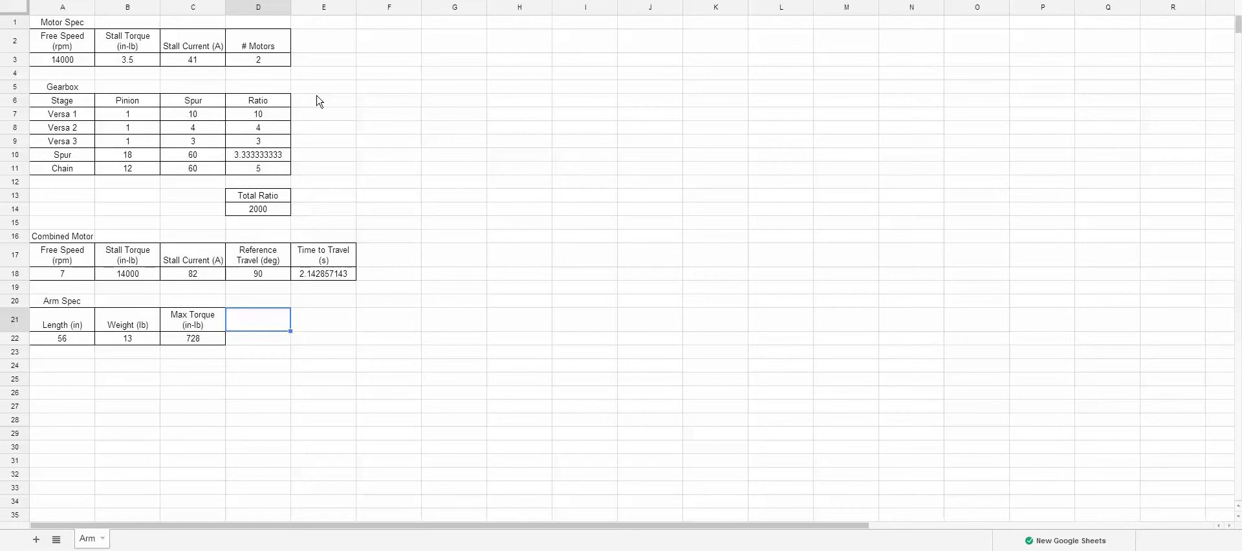
# - Add a 'Performance Specs' heading in A24 and a '% of Stall' label in A25
pyautogui.click(63, 367)
pyautogui.write('F')
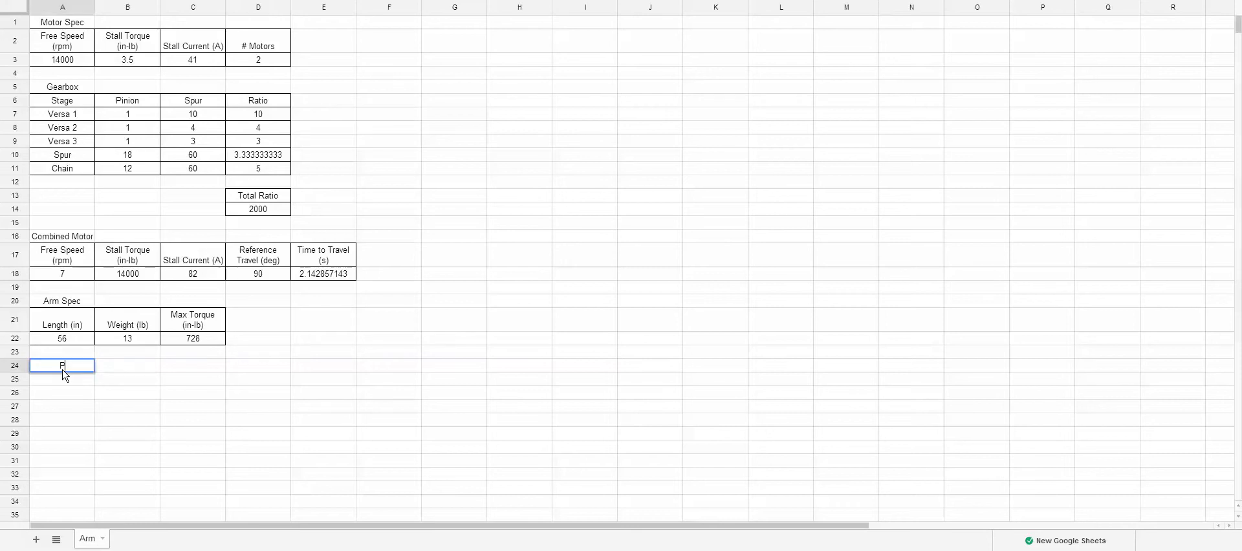
pyautogui.write('erformance S')
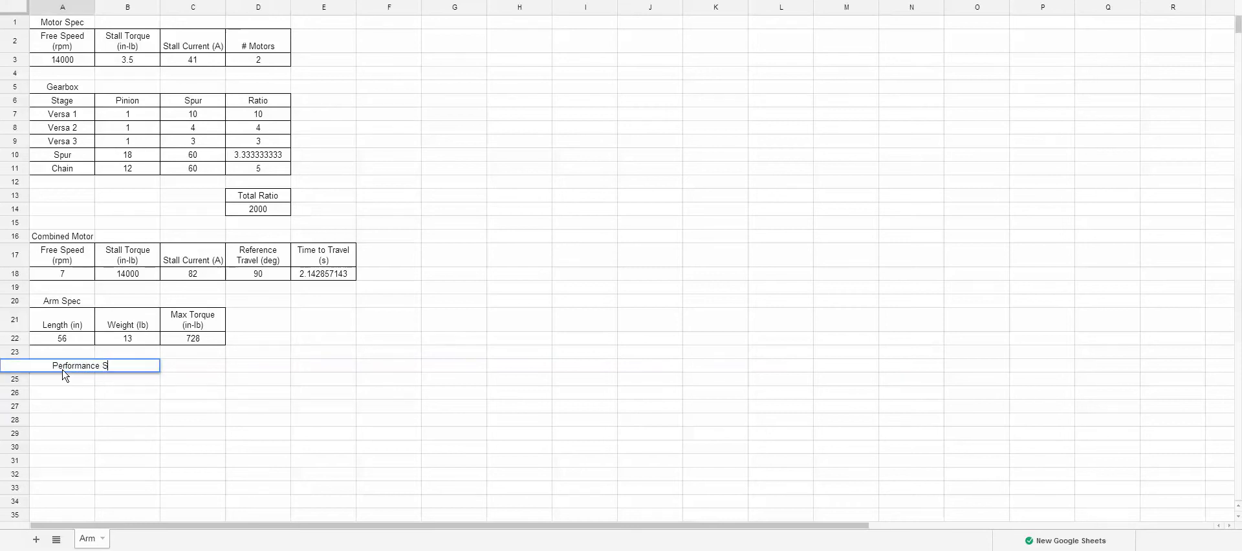
pyautogui.write('ystem')
pyautogui.press('BackSpace')
pyautogui.press('BackSpace')
pyautogui.press('BackSpace')
pyautogui.write('pe')
pyautogui.write('cs')
pyautogui.press('Return')
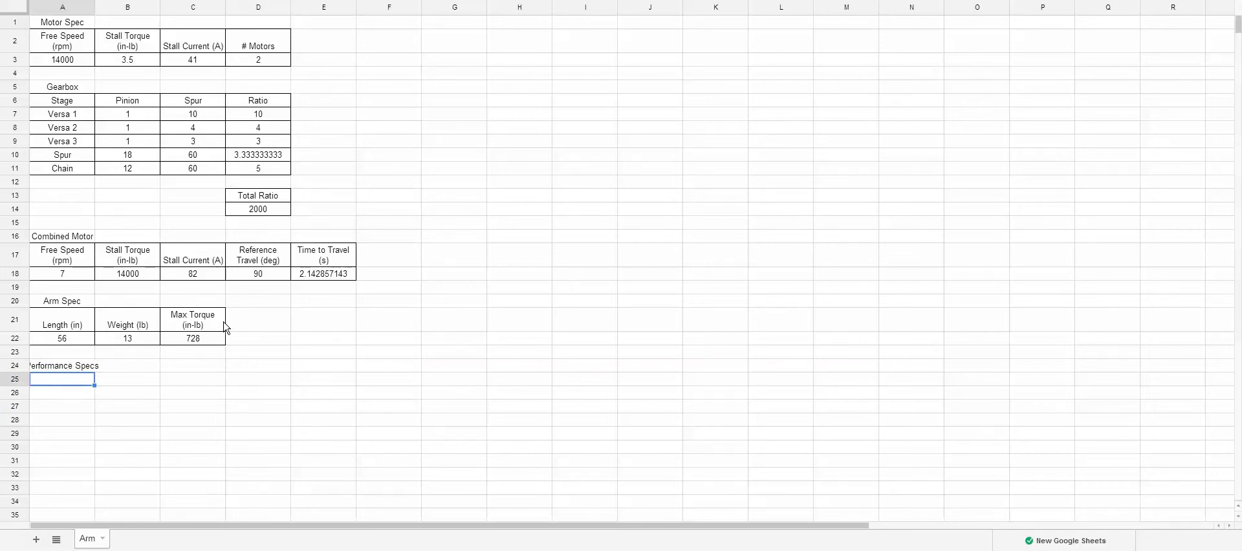
pyautogui.write('% of S')
pyautogui.write('tall')
pyautogui.press('Return')
# - Enter =C22/B18 in A26 for a % of Stall of 0.052
pyautogui.write('=')
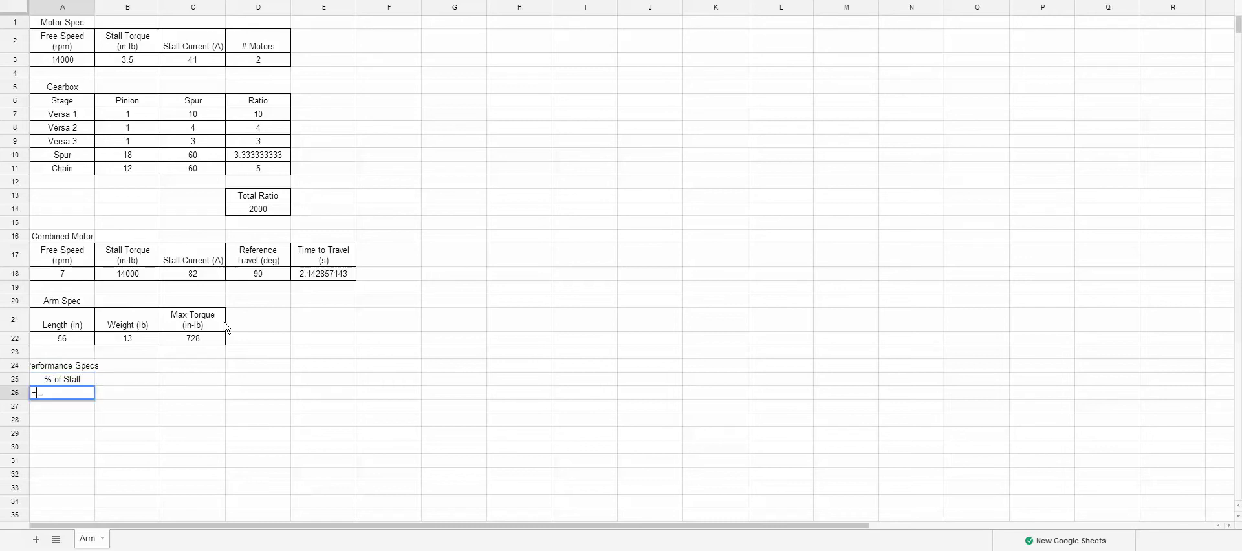
pyautogui.click(205, 346)
pyautogui.write('/')
pyautogui.click(127, 277)
pyautogui.press('Return')
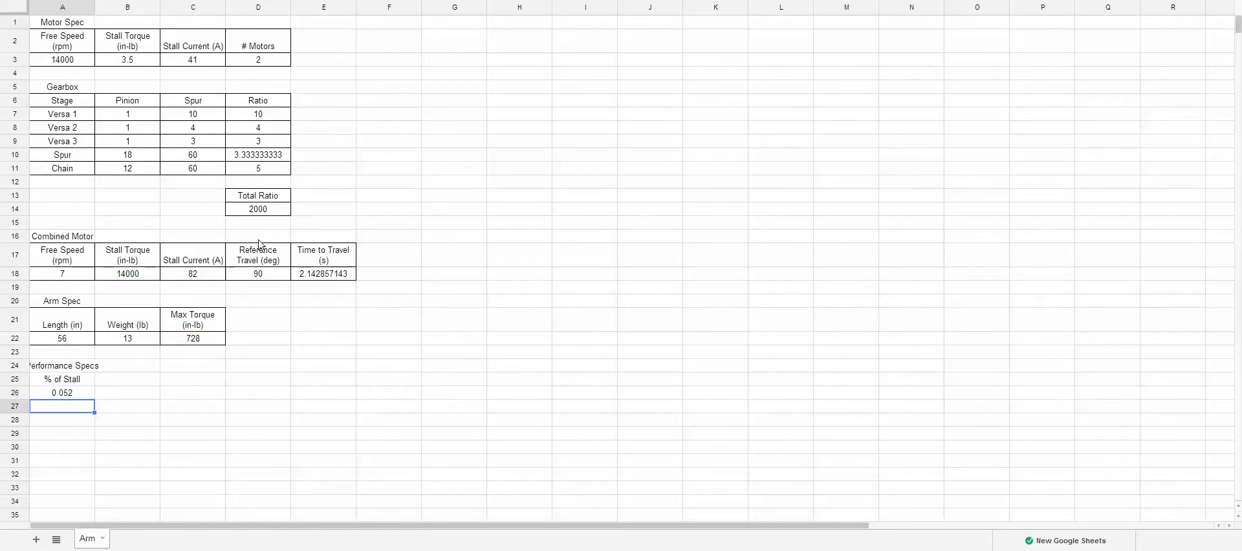
pyautogui.click(71, 396)
pyautogui.click(155, 0)
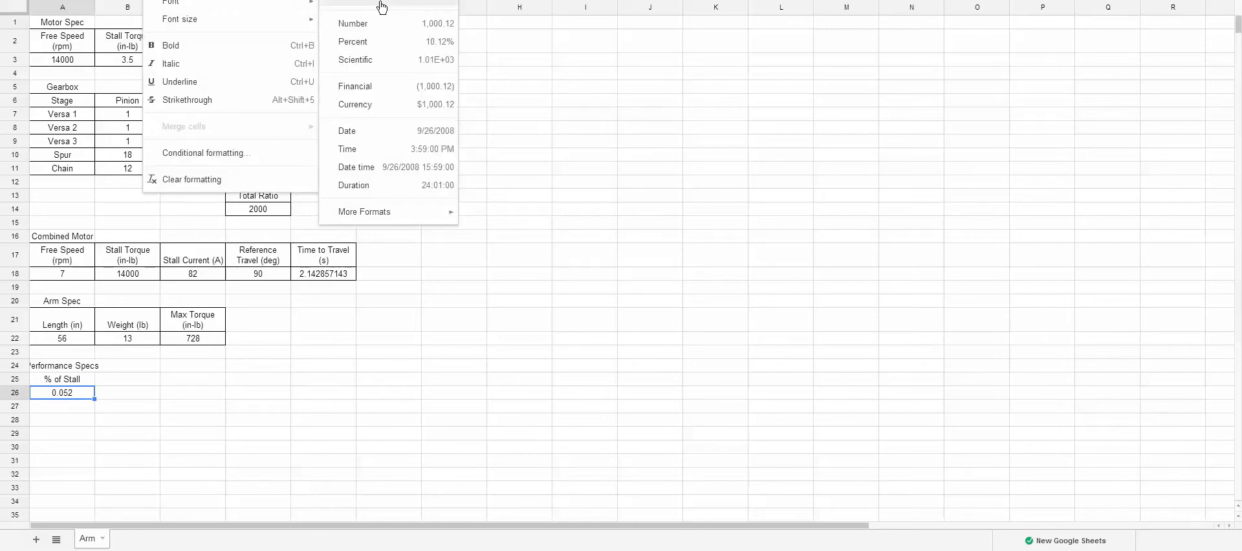
# - Format the % of Stall value as Percent, showing 5.20%
pyautogui.click(361, 43)
pyautogui.click(490, 276)
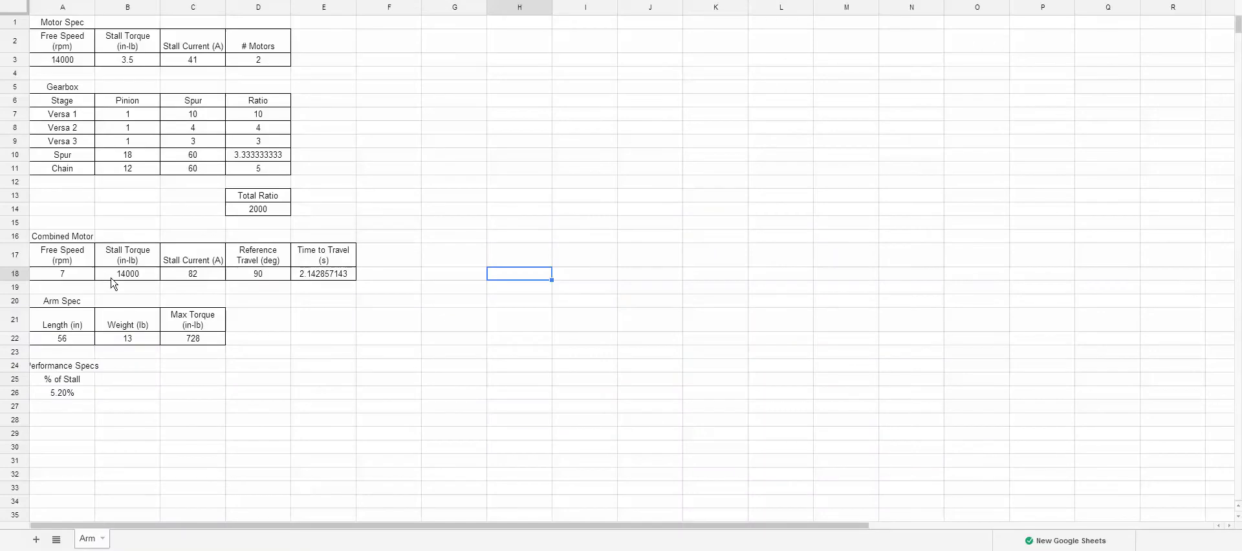
pyautogui.moveTo(65, 366); pyautogui.dragTo(63, 395)
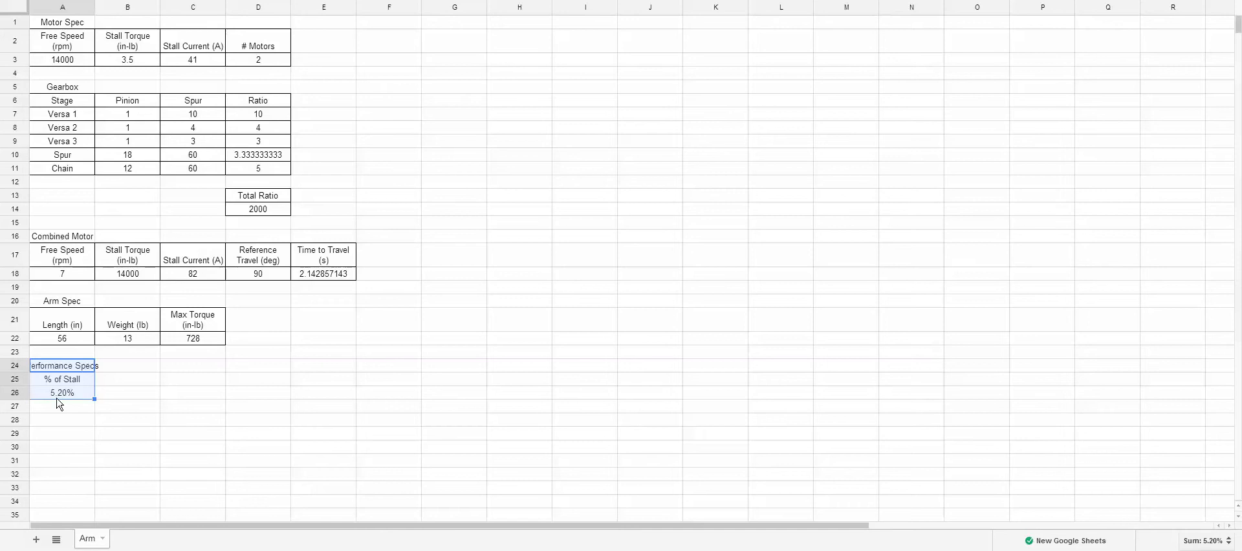
pyautogui.click(275, 62)
pyautogui.write('1')
pyautogui.press('Return')
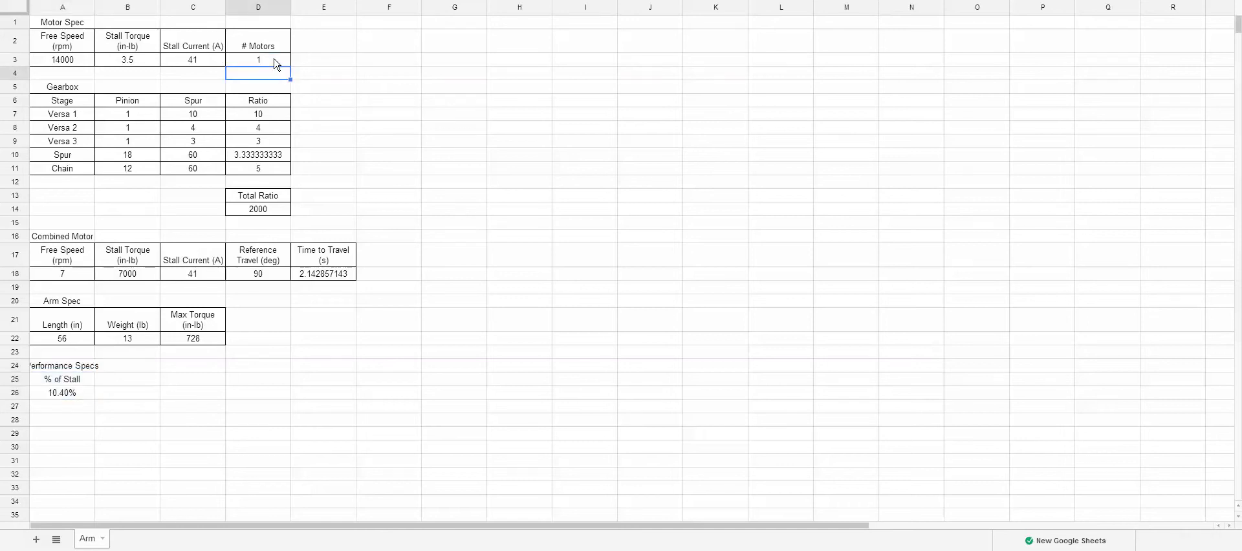
pyautogui.click(53, 394)
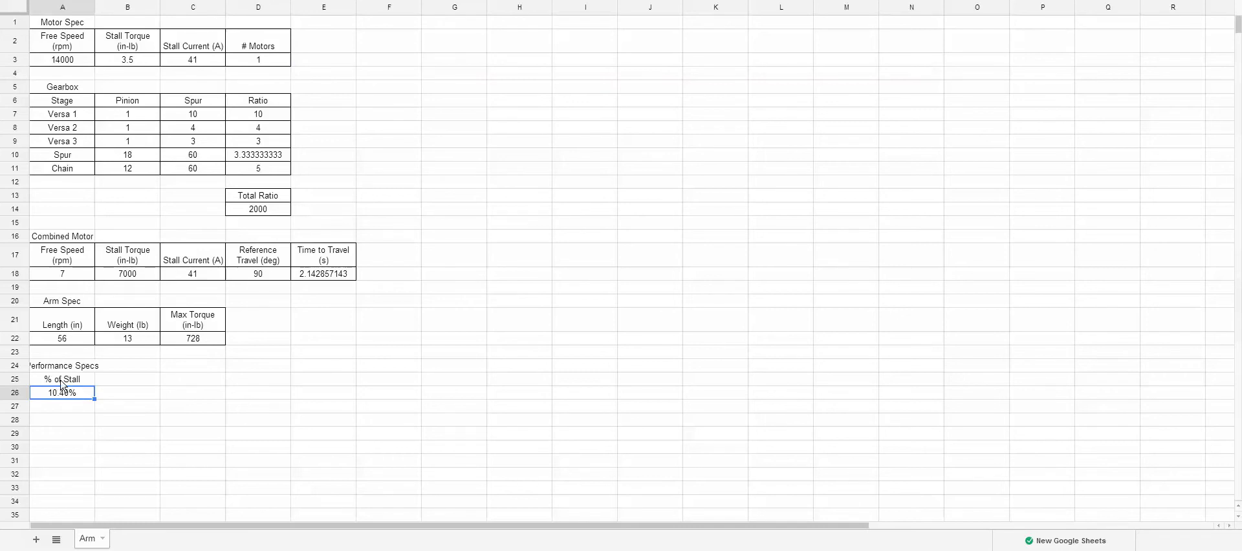
pyautogui.moveTo(62, 383); pyautogui.dragTo(62, 397)
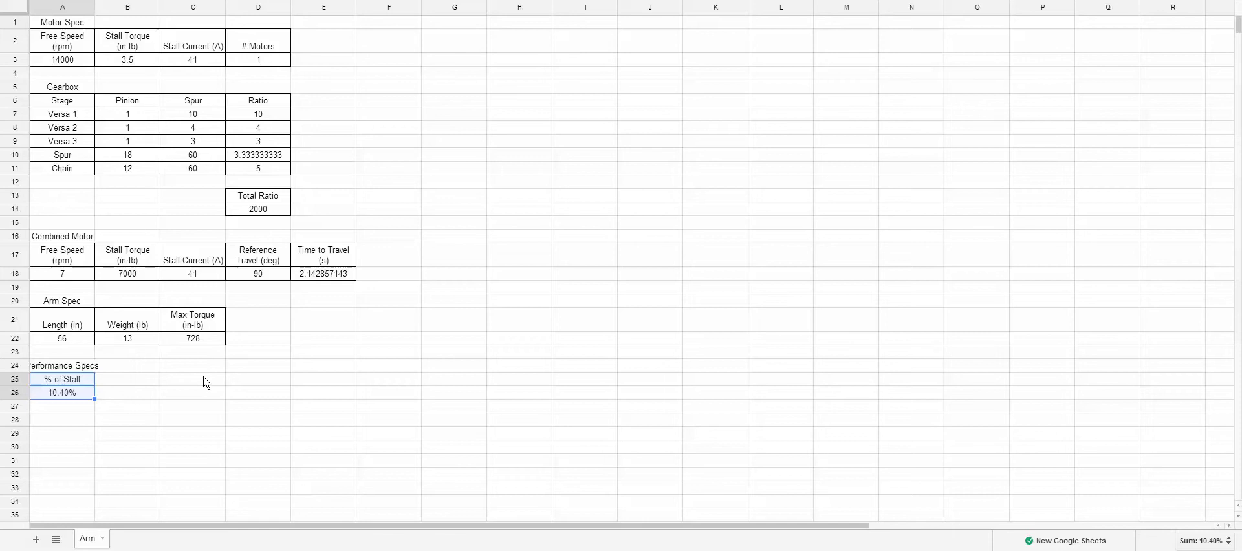
pyautogui.moveTo(87, 114); pyautogui.dragTo(230, 162)
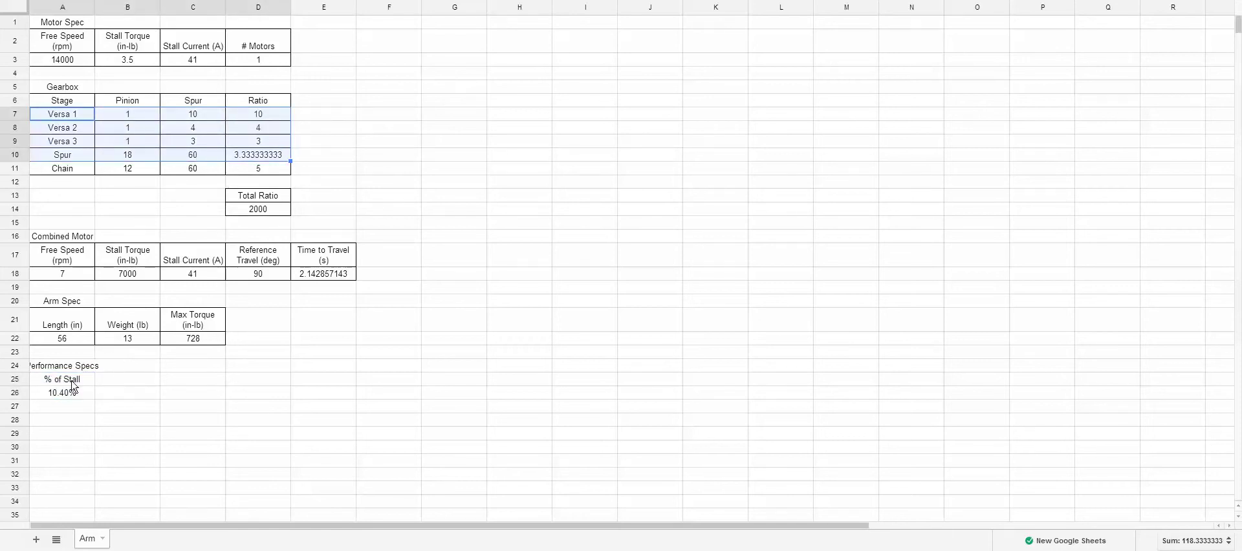
pyautogui.moveTo(71, 382); pyautogui.dragTo(69, 395)
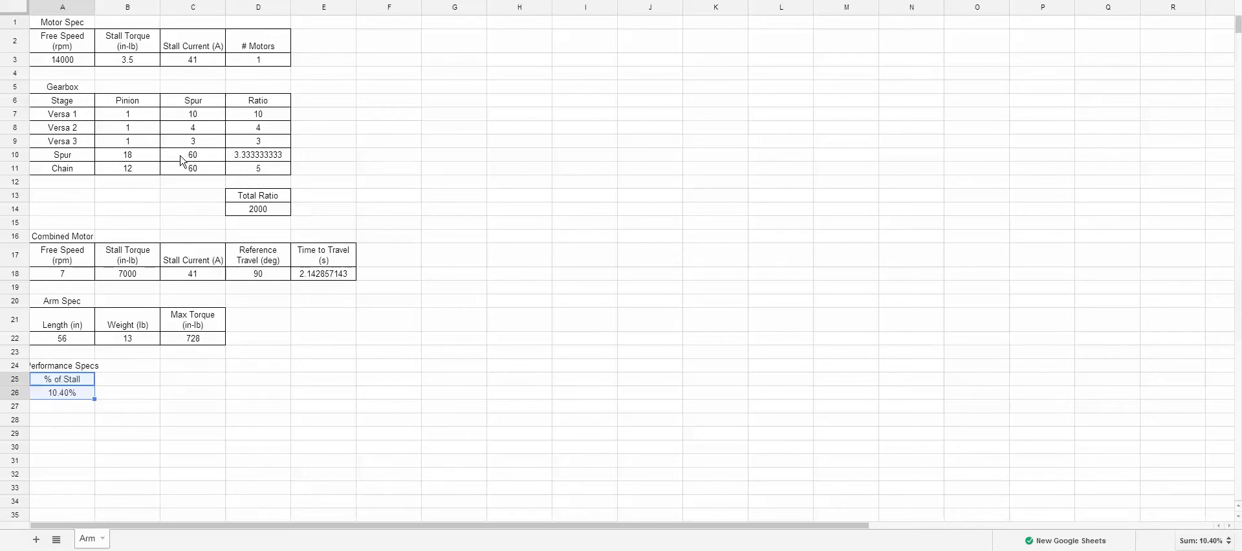
# - Set the Spur stage's spur to 40 teeth, giving Total Ratio 1333.33 and % of Stall 15.60%
pyautogui.click(78, 65)
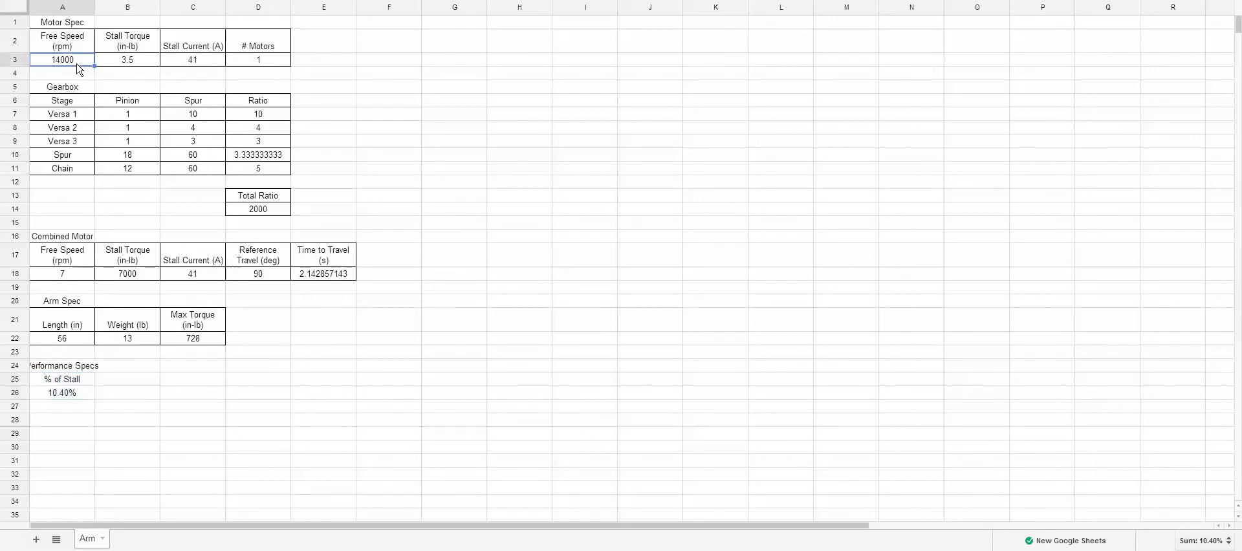
pyautogui.write('1')
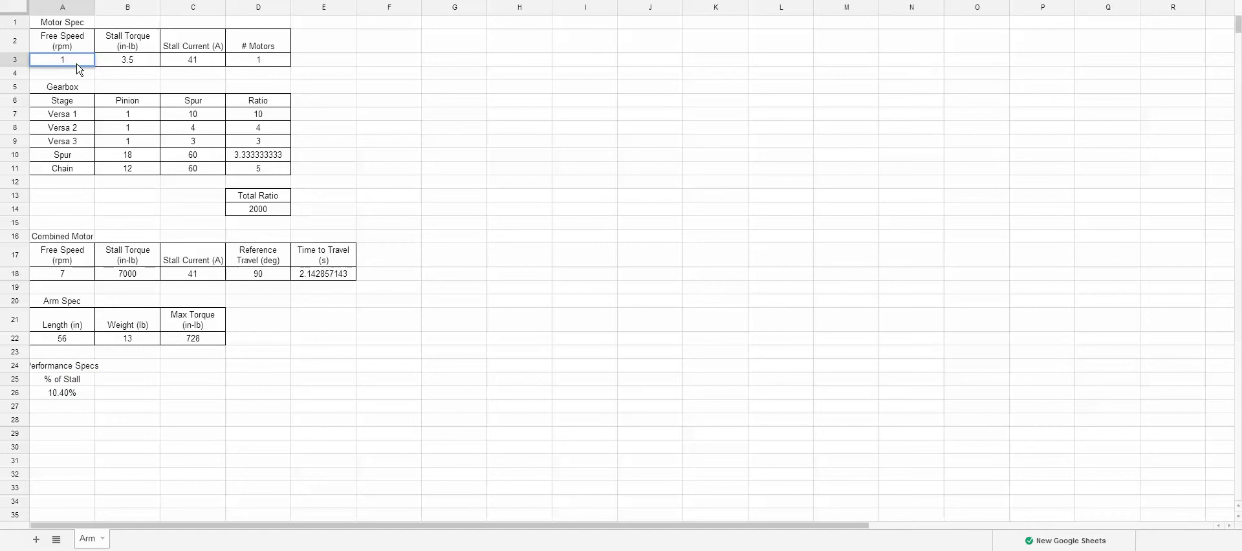
pyautogui.press('Escape')
pyautogui.click(200, 159)
pyautogui.write('40')
pyautogui.press('Return')
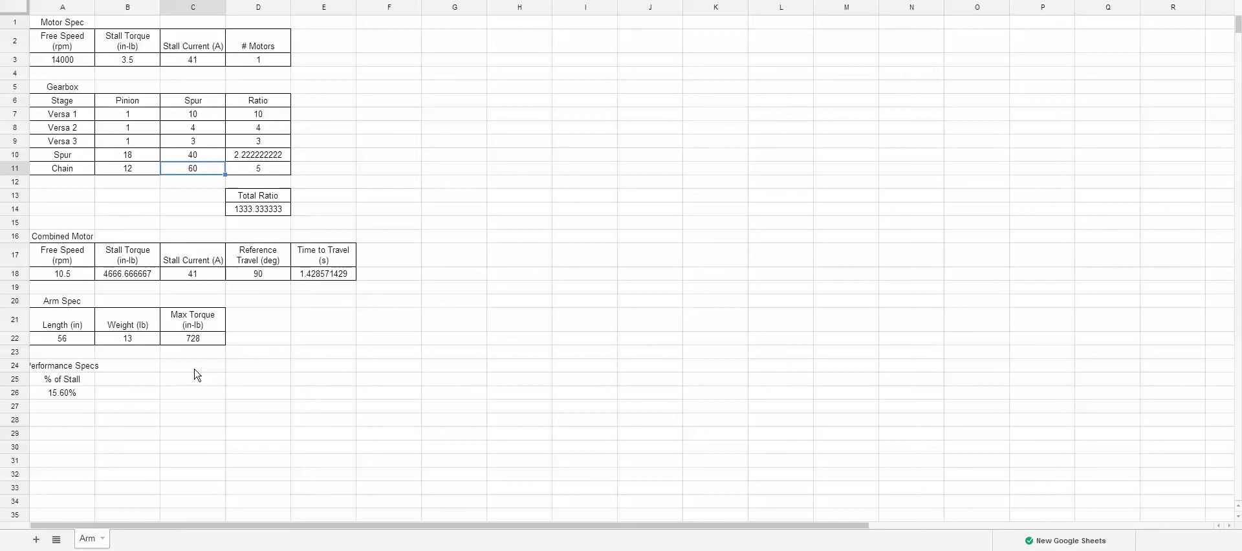
pyautogui.moveTo(50, 383); pyautogui.dragTo(62, 398)
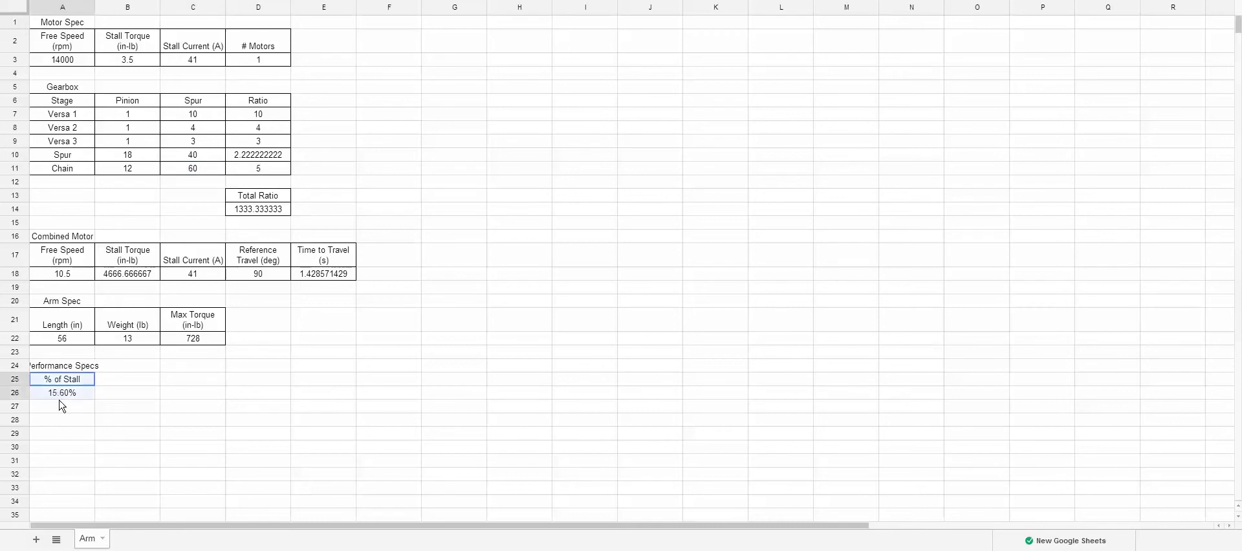
pyautogui.click(61, 396)
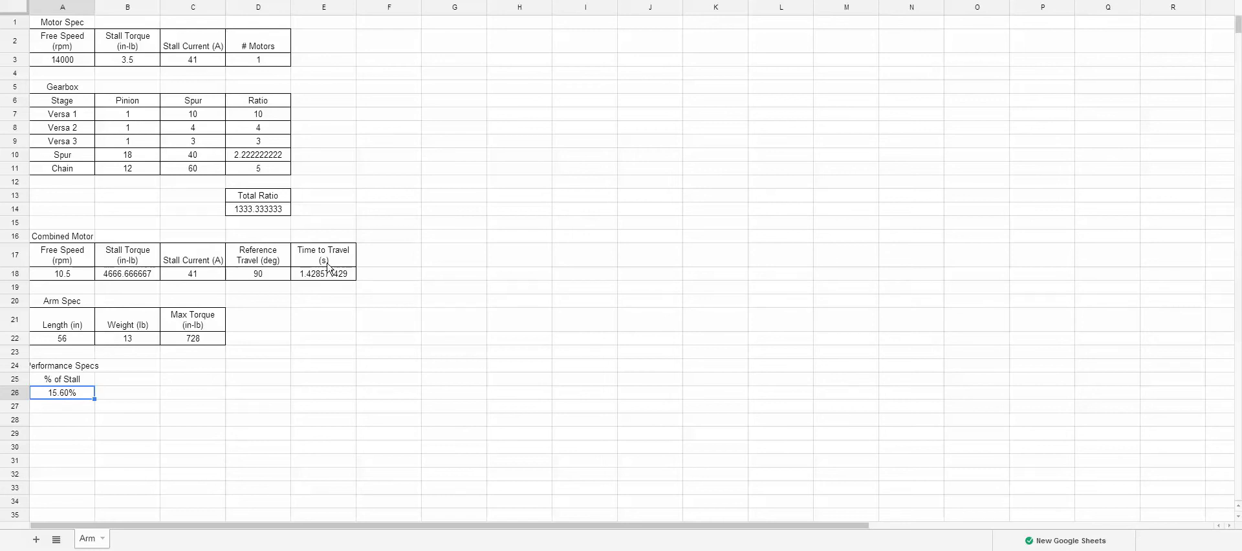
# - Add a '% Free Speed' header in B25 with a one-minus-stall formula below showing 84.40%
pyautogui.click(116, 383)
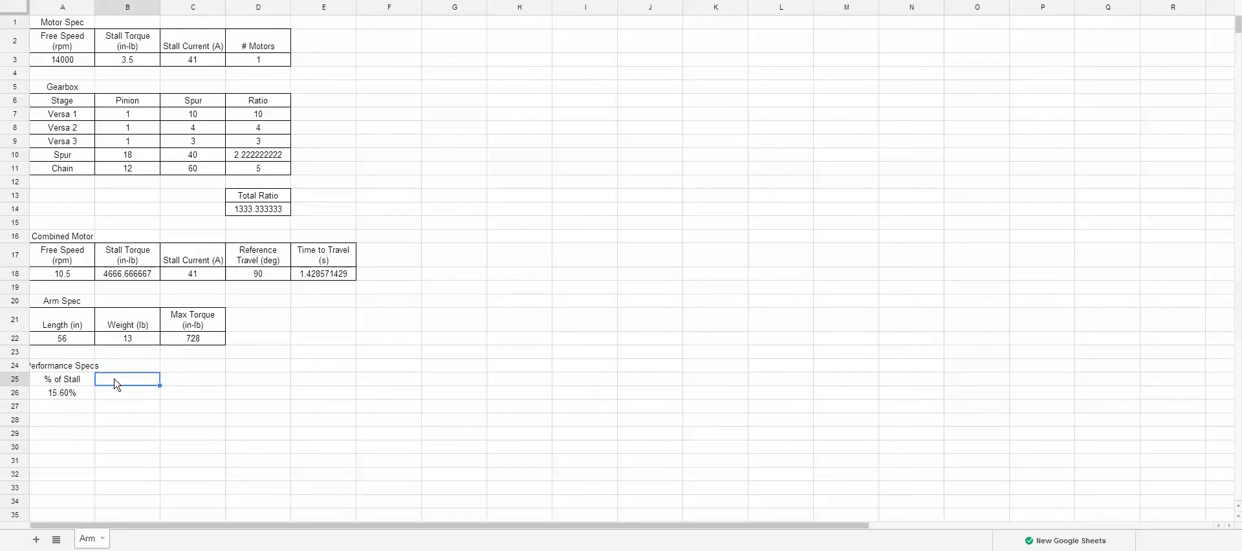
pyautogui.write('% Fee')
pyautogui.press('BackSpace')
pyautogui.press('BackSpace')
pyautogui.press('BackSpace')
pyautogui.write('ree Spe')
pyautogui.write('ed')
pyautogui.press('Return')
pyautogui.write('=')
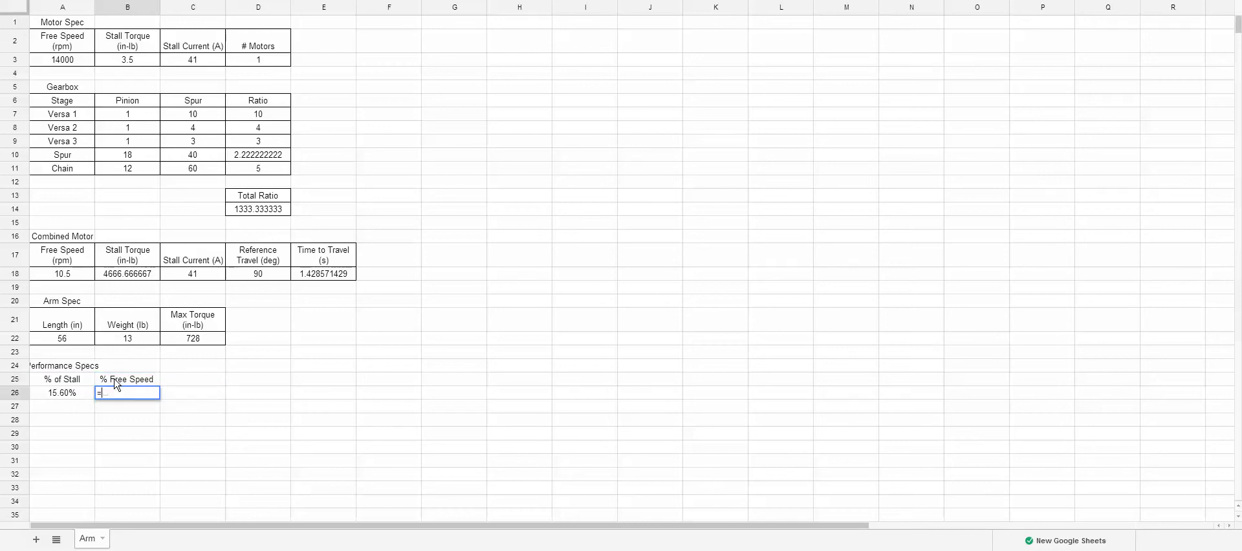
pyautogui.write('1-A26')
pyautogui.press('Return')
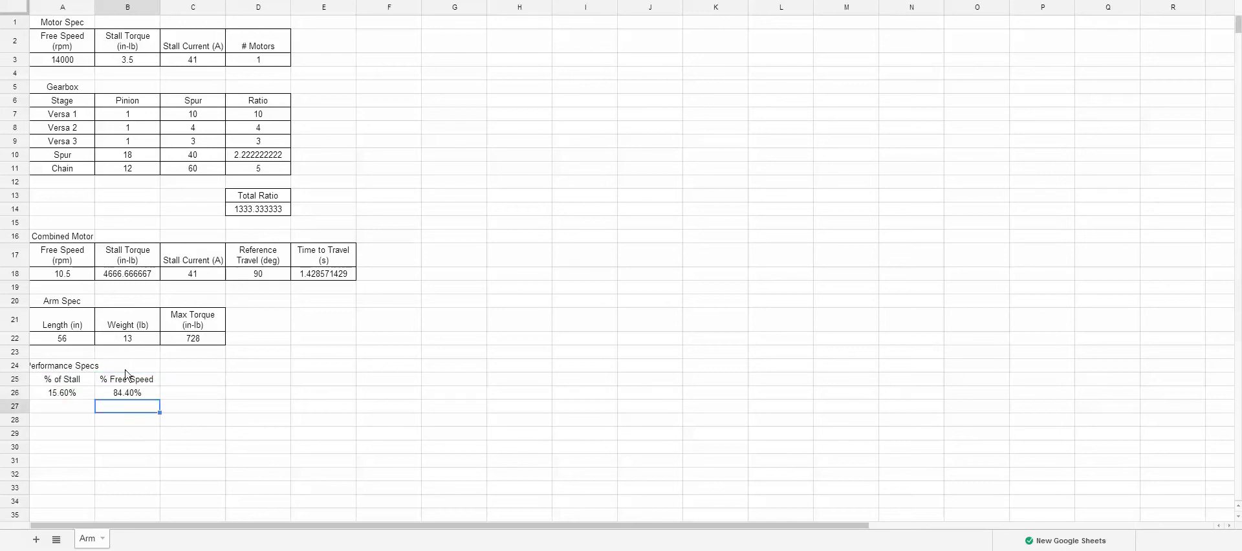
pyautogui.click(175, 382)
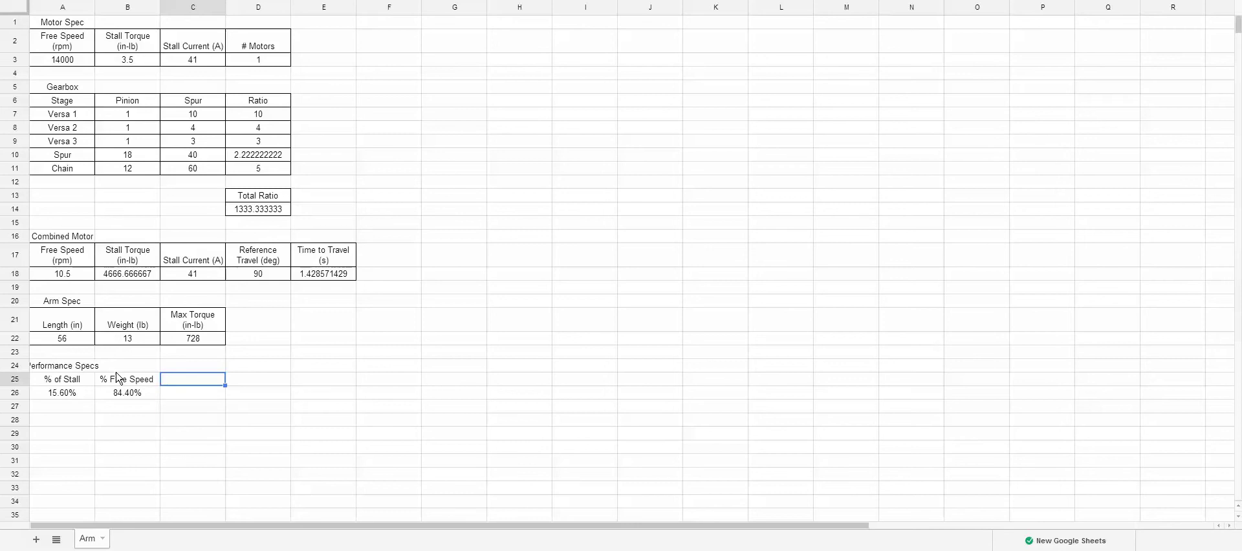
# - Add 'Loaded Time to Travel (s)' in C25 with =E18/B26 below, giving 1.692620176
pyautogui.click(130, 395)
pyautogui.click(185, 384)
pyautogui.write('Loaded ')
pyautogui.write('Time to Travel ')
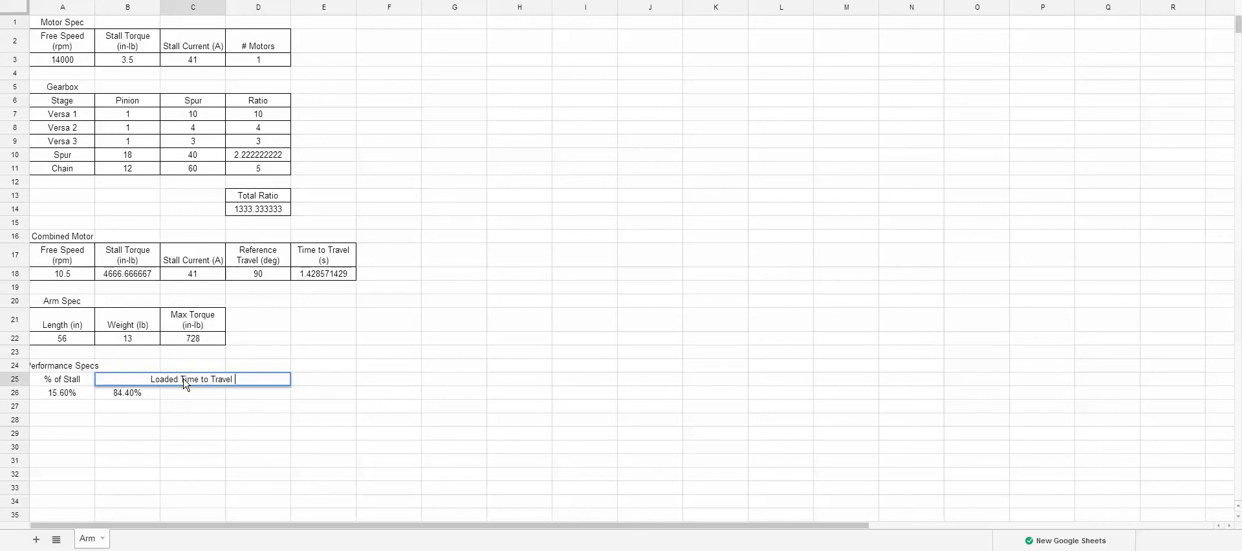
pyautogui.write('(s)')
pyautogui.press('Return')
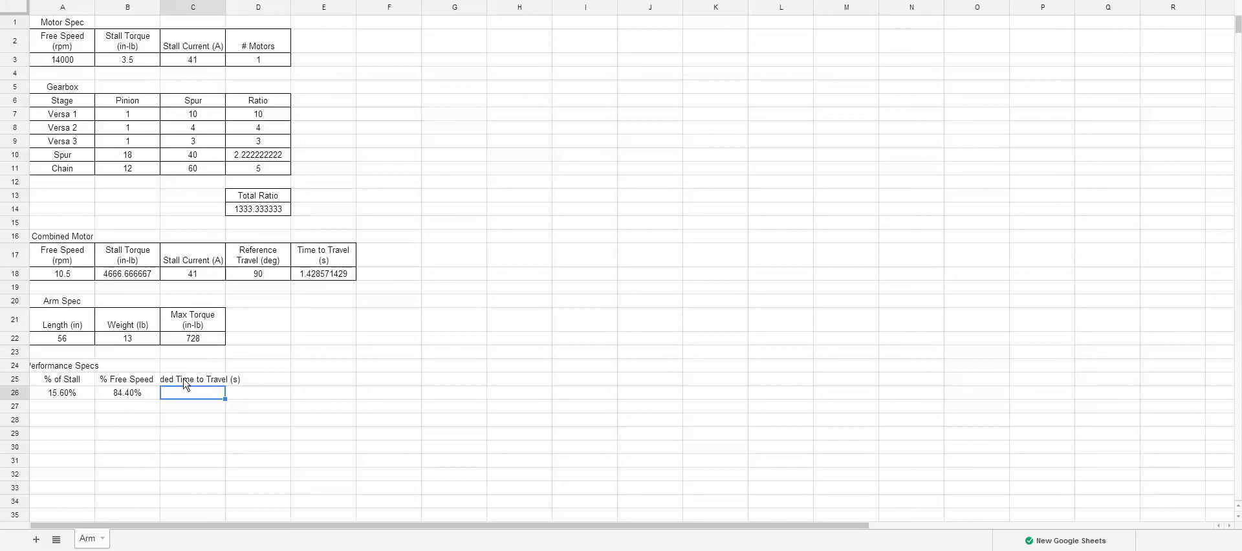
pyautogui.write('=')
pyautogui.click(330, 275)
pyautogui.write('/')
pyautogui.click(120, 395)
pyautogui.press('Return')
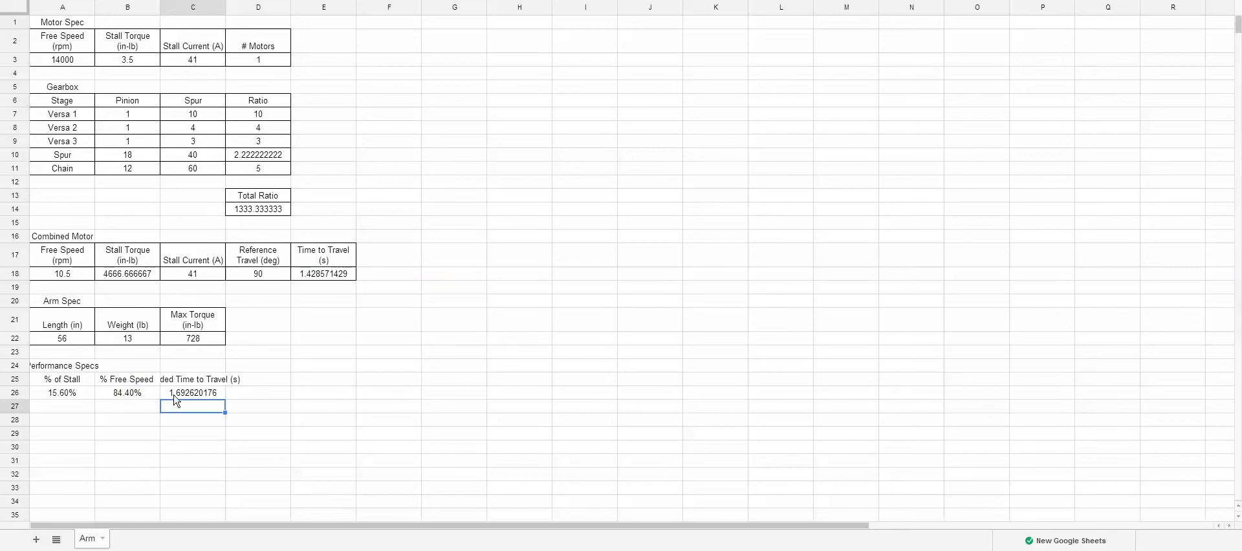
pyautogui.click(175, 396)
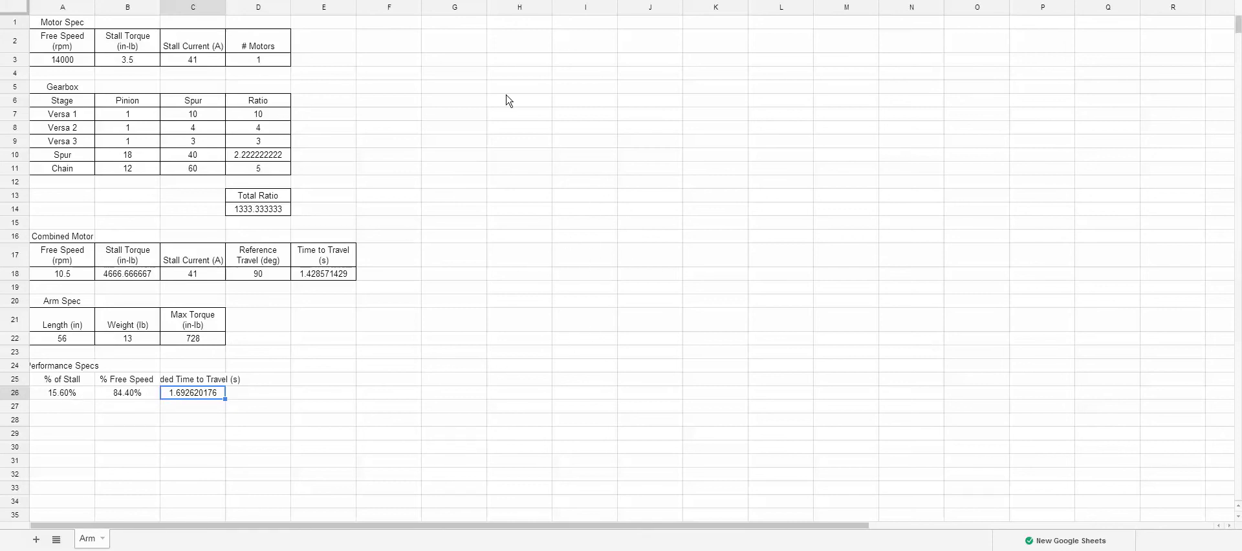
pyautogui.click(344, 301)
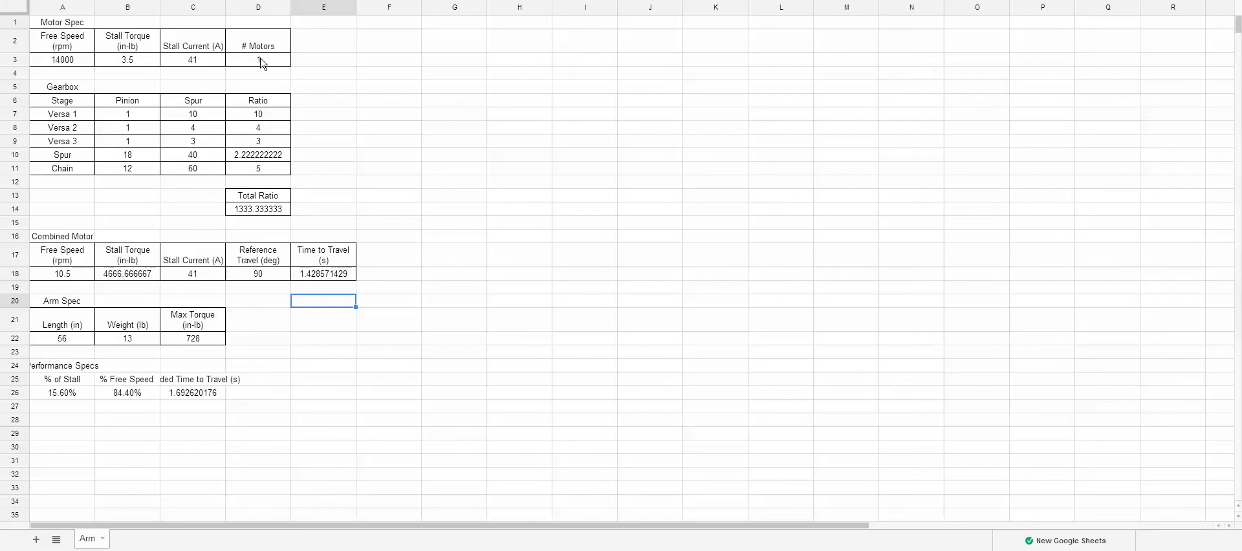
pyautogui.moveTo(86, 115); pyautogui.dragTo(258, 169)
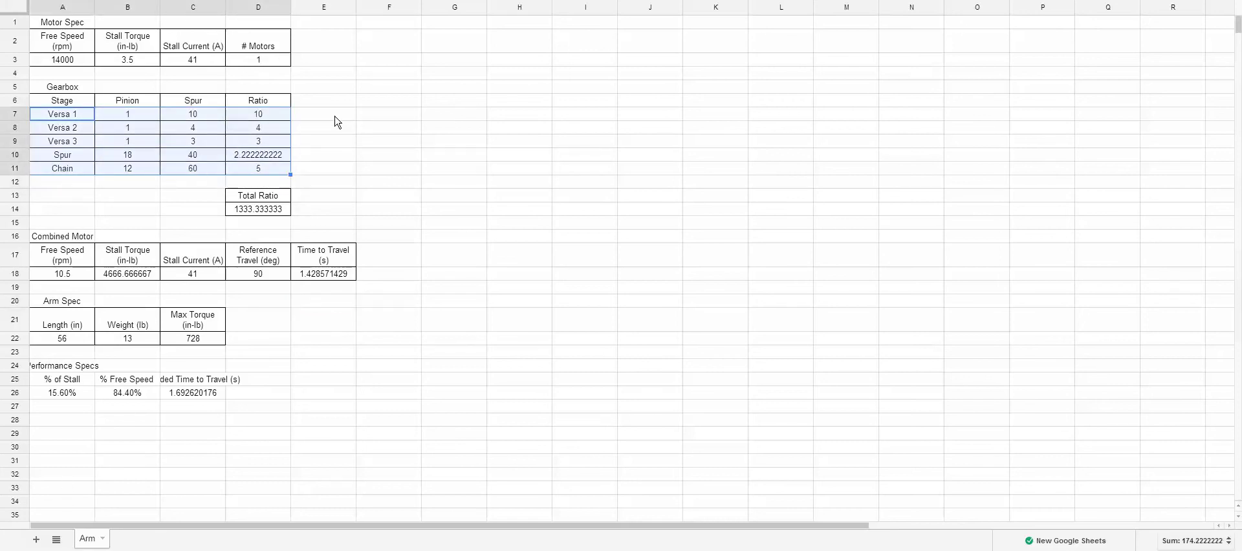
pyautogui.click(65, 399)
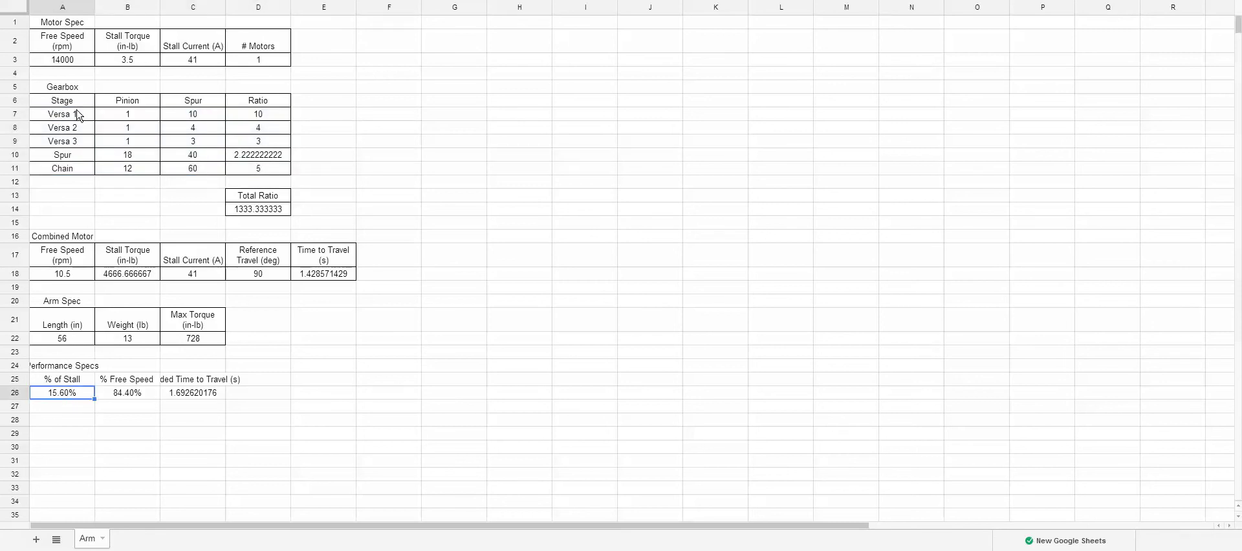
pyautogui.moveTo(75, 115); pyautogui.dragTo(267, 172)
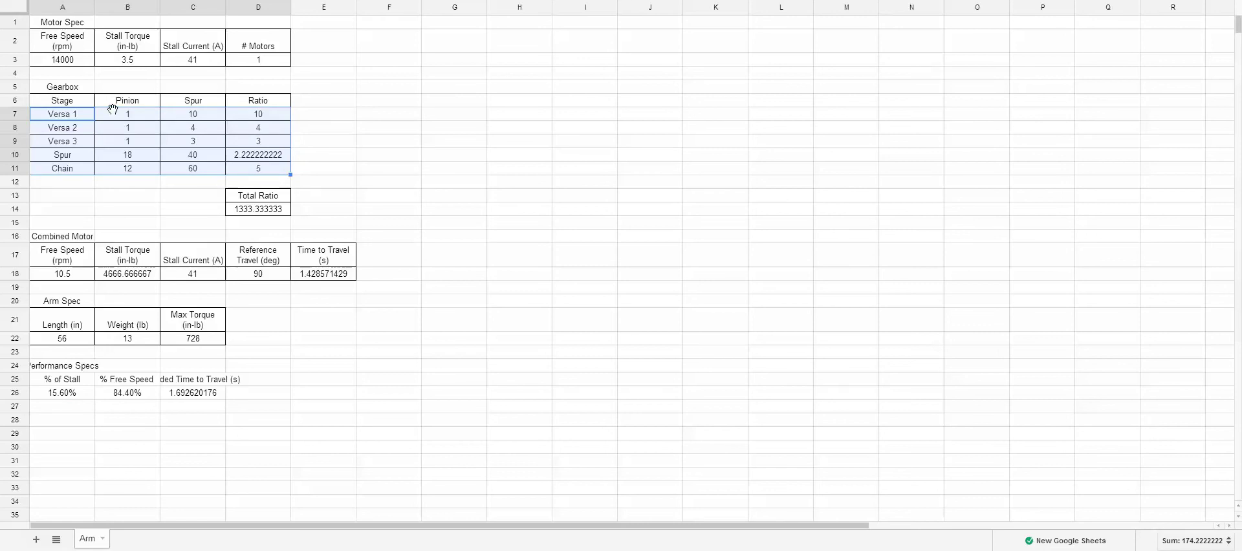
pyautogui.moveTo(74, 114); pyautogui.dragTo(259, 170)
pyautogui.click(74, 121)
pyautogui.moveTo(74, 120); pyautogui.dragTo(264, 172)
pyautogui.moveTo(71, 380); pyautogui.dragTo(66, 397)
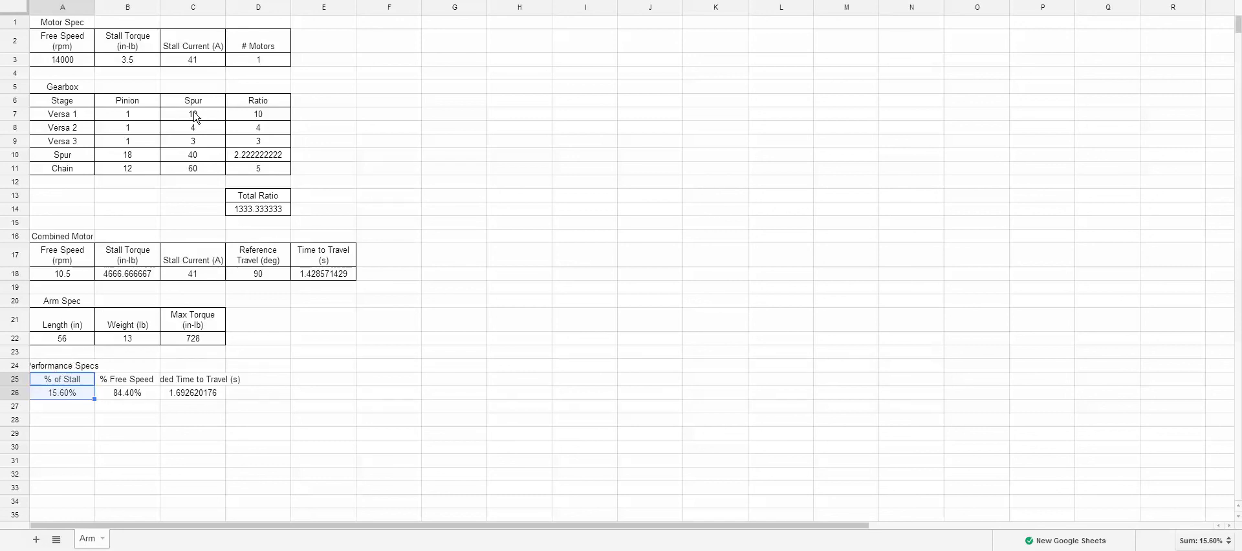
# - Change the number of motors in D3 from 1 to 2
pyautogui.click(259, 62)
pyautogui.press('Delete')
pyautogui.write('2')
pyautogui.press('Return')
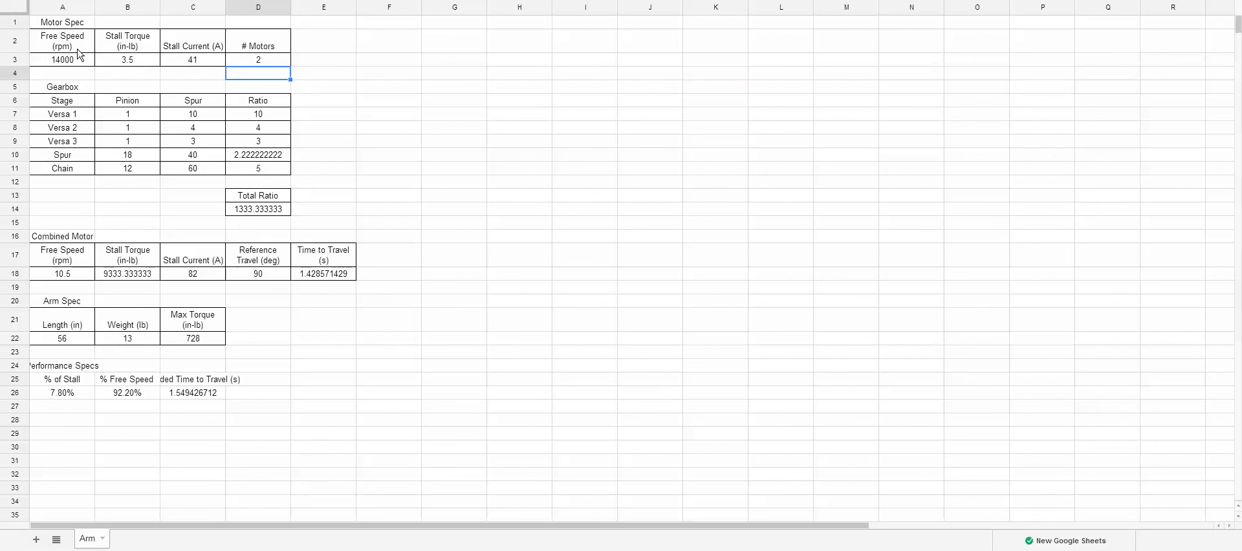
# - Select the Performance Specs table A25:C26 and apply all borders
pyautogui.click(85, 396)
pyautogui.moveTo(119, 396); pyautogui.dragTo(120, 397)
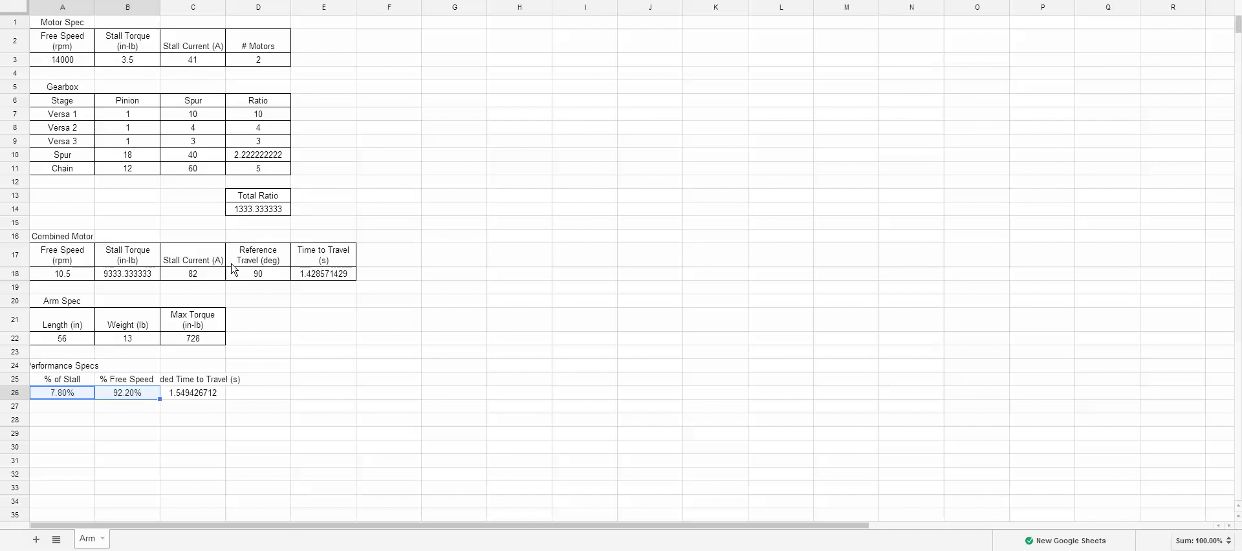
pyautogui.moveTo(194, 395); pyautogui.dragTo(80, 384)
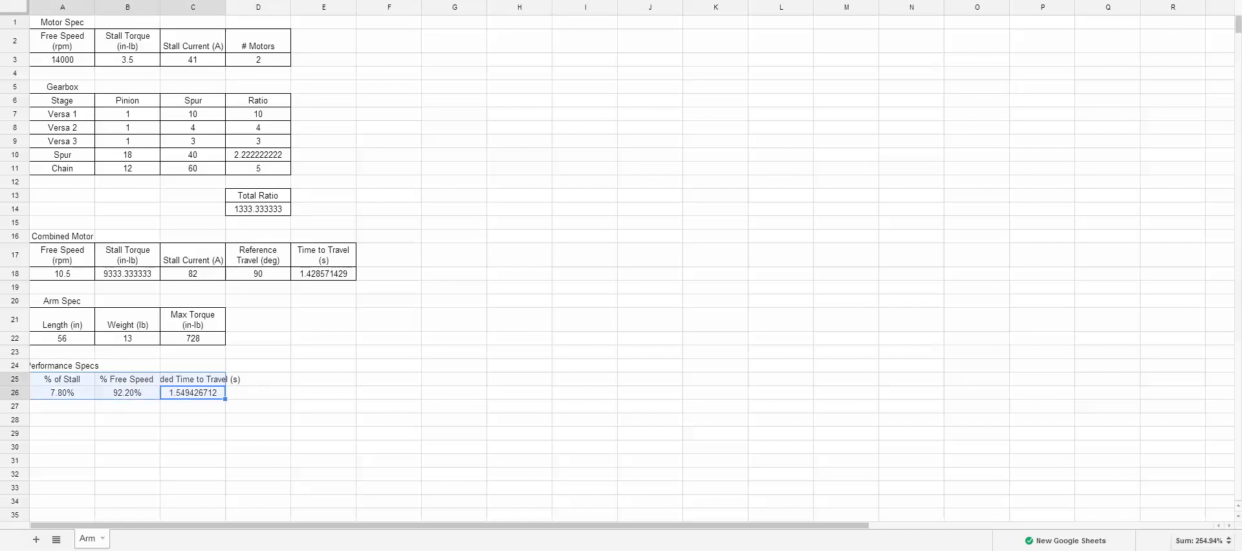
pyautogui.click(538, 224)
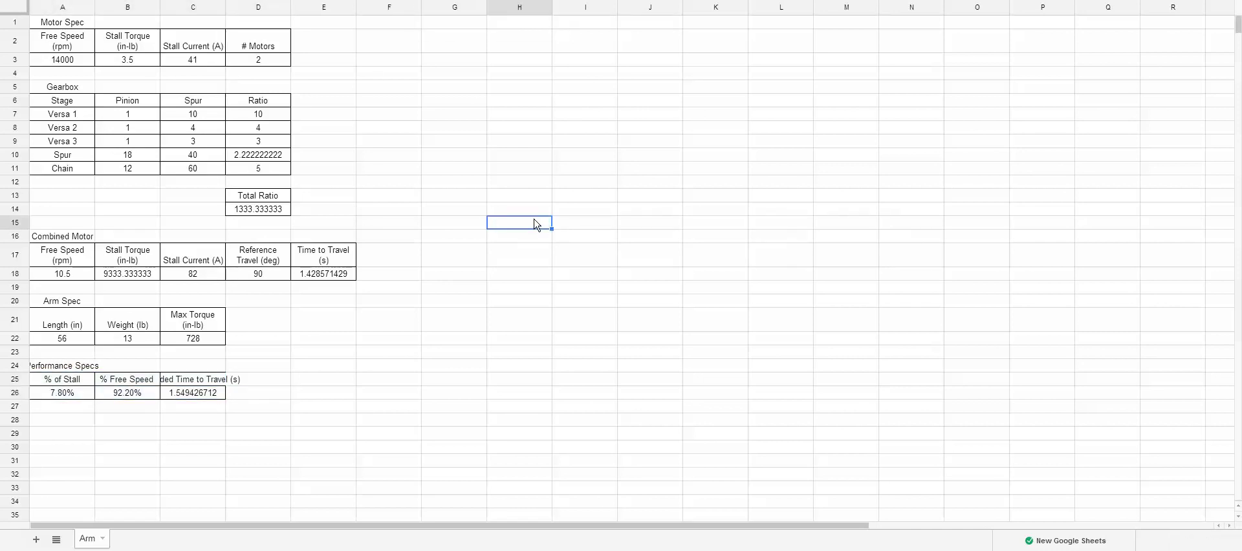